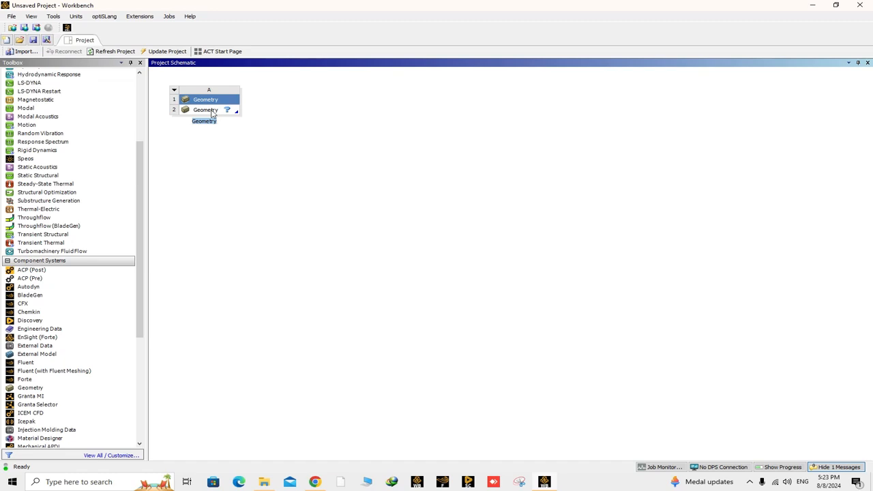
Step: Edit the Geometry cell in SpaceClaim and browse for a file in E:\recent\Geometry and Mesh Training\UAV external flow
double_click(208, 110)
right_click(208, 110)
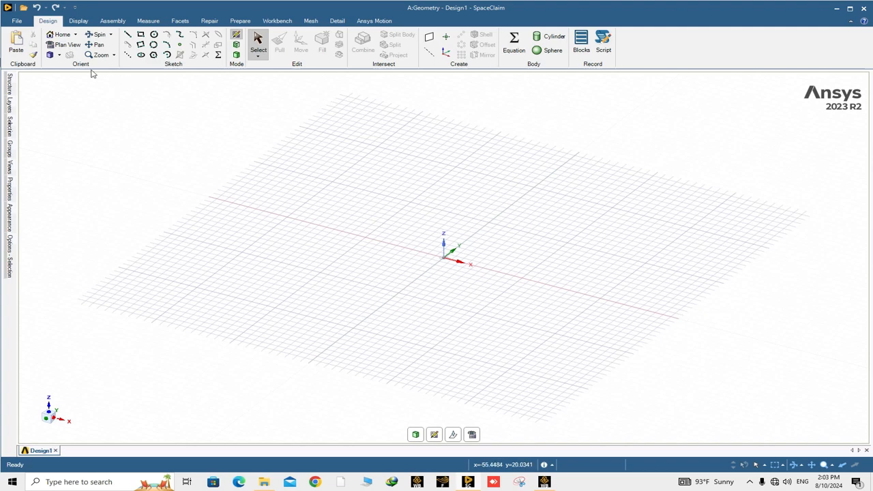
left_click(17, 21)
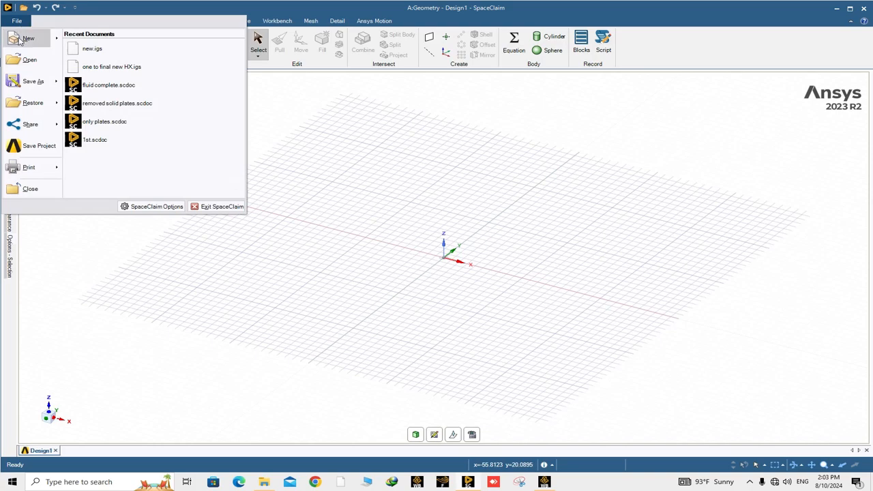
left_click(33, 65)
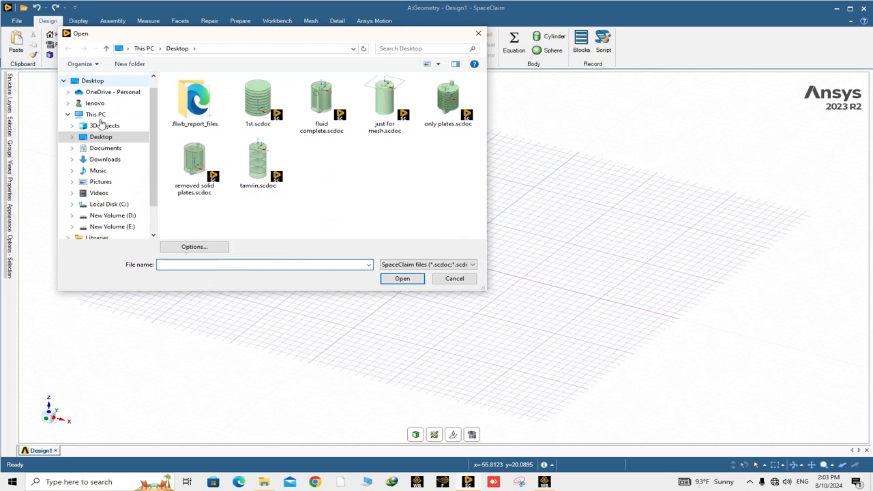
left_click(128, 226)
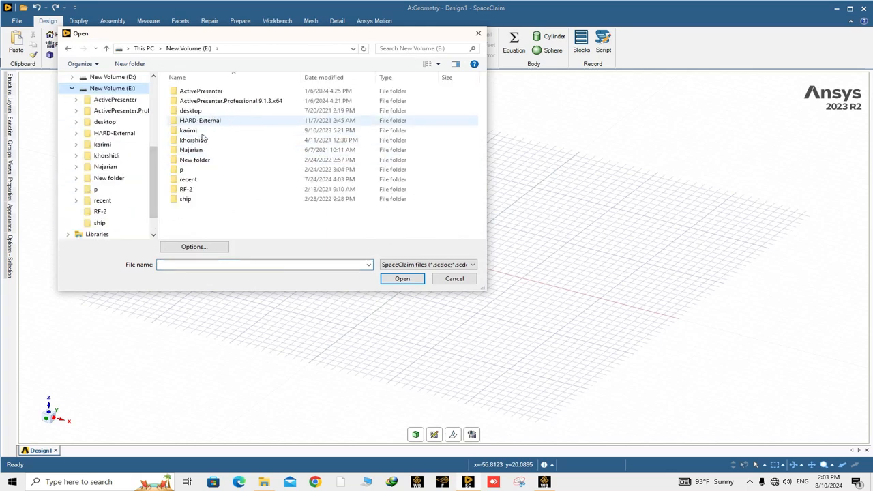
double_click(198, 179)
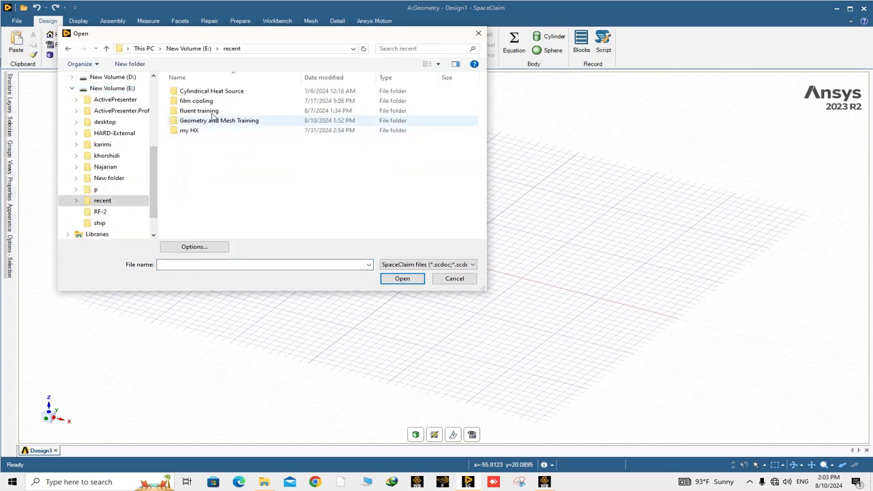
double_click(200, 122)
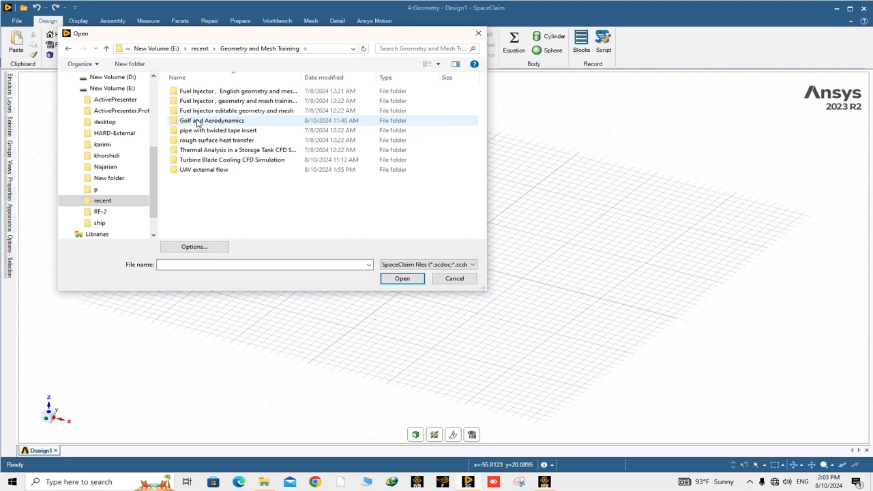
double_click(196, 171)
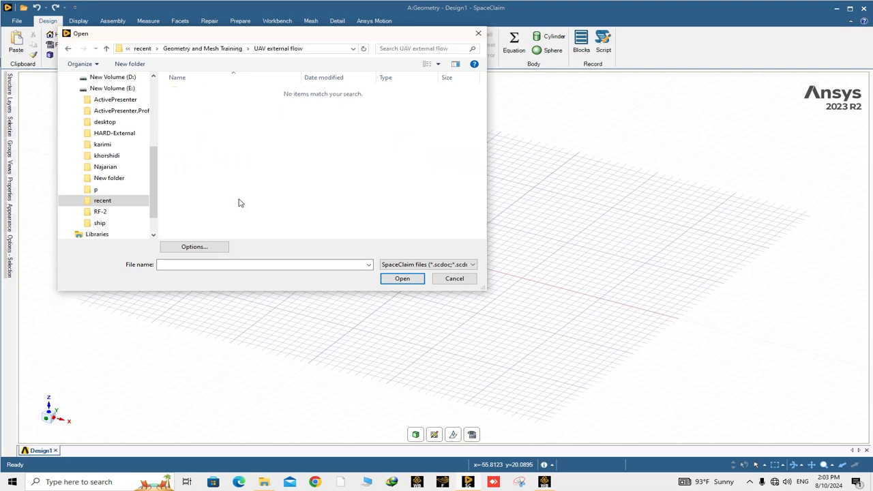
Step: Show all file types and open the aircraft geometry file BASE.igs
left_click(441, 266)
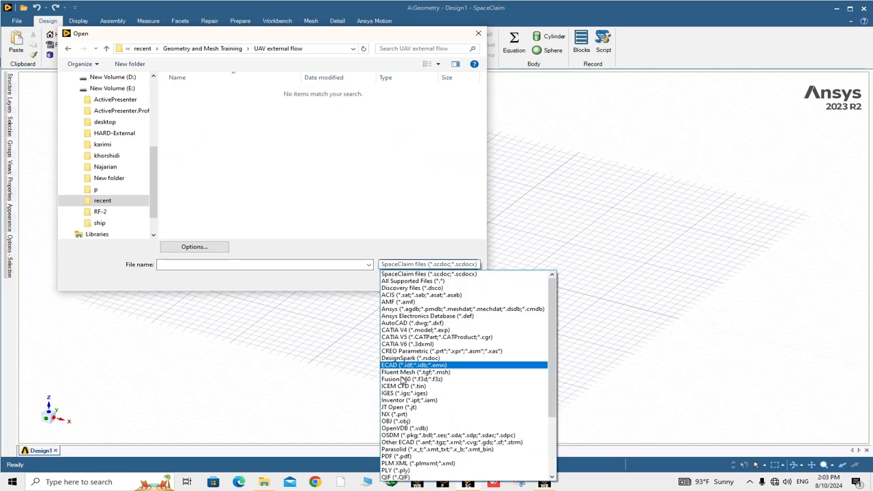
scroll(404, 470, "down", 5)
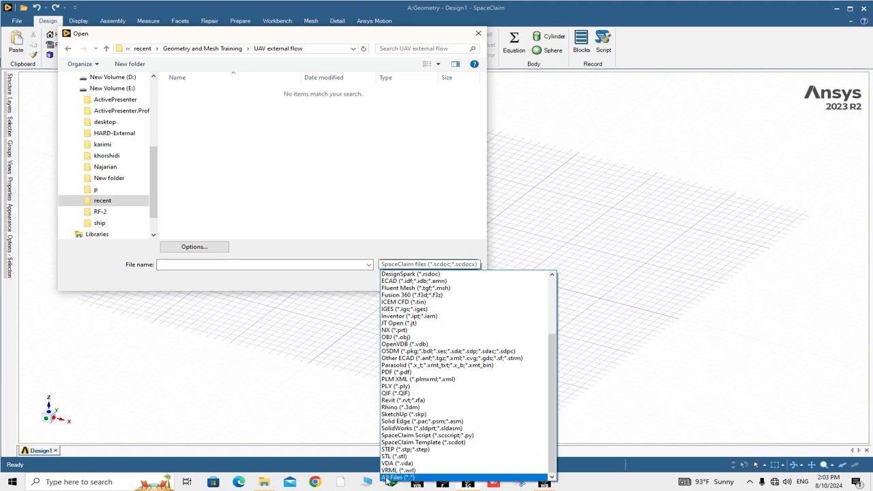
left_click(402, 474)
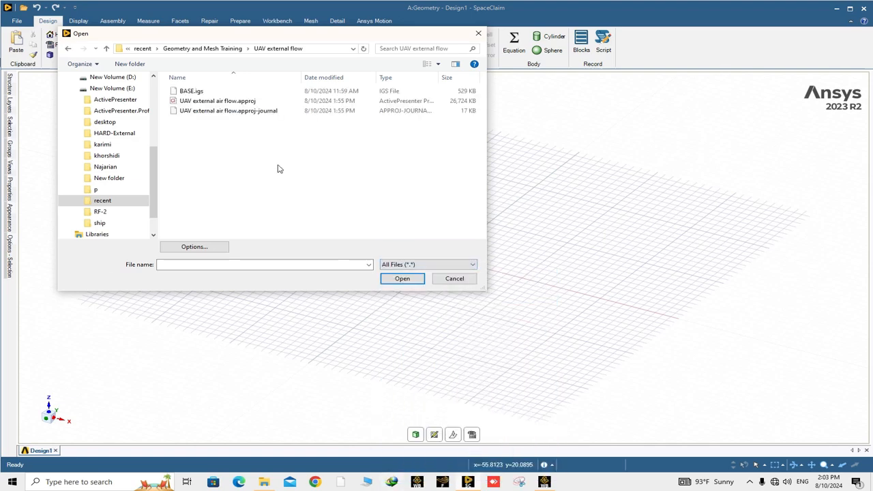
left_click(206, 93)
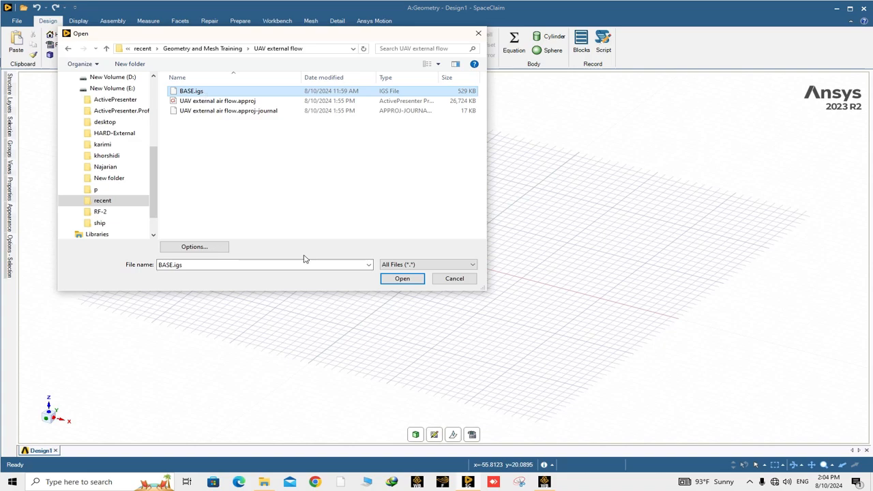
left_click(401, 278)
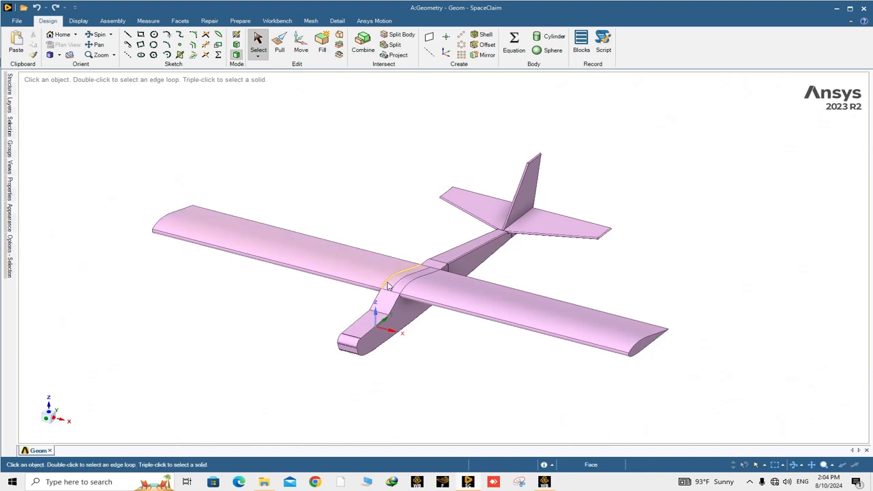
Step: Create a plane through the origin perpendicular to the Y axis, across the aircraft's fuselage
mouse_move(423, 335)
middle_mouse_down()
mouse_move(456, 315)
mouse_move(403, 337)
mouse_move(330, 328)
mouse_move(360, 311)
mouse_move(464, 318)
mouse_move(436, 325)
middle_mouse_up()
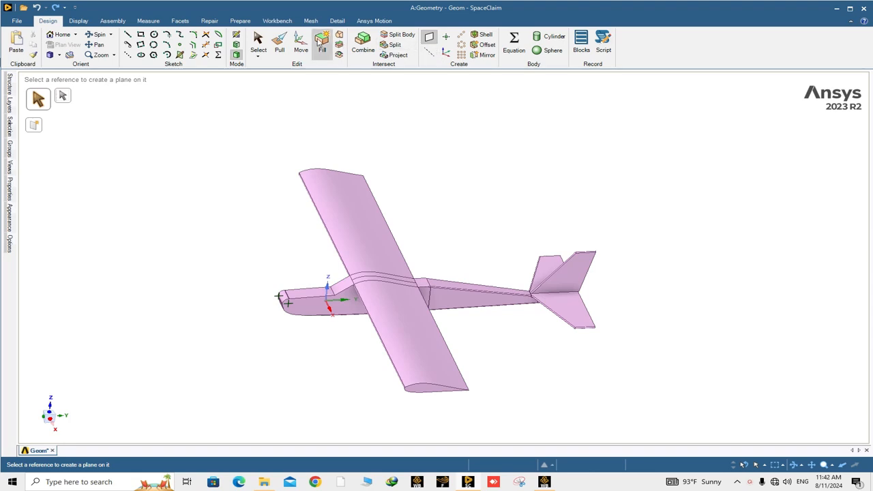
left_click(261, 44)
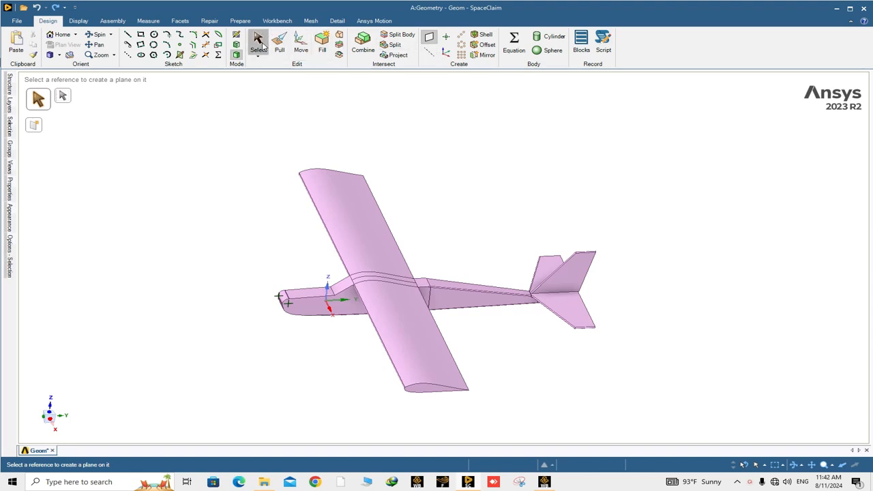
left_click(430, 38)
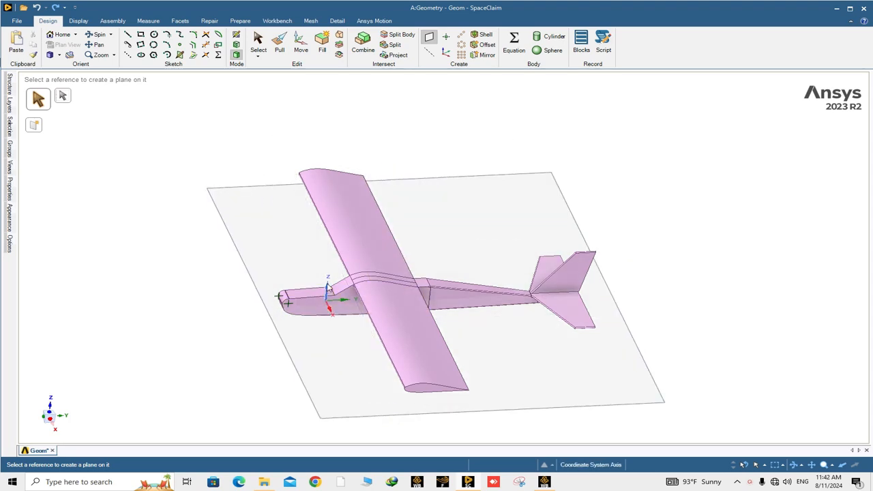
left_click(339, 304)
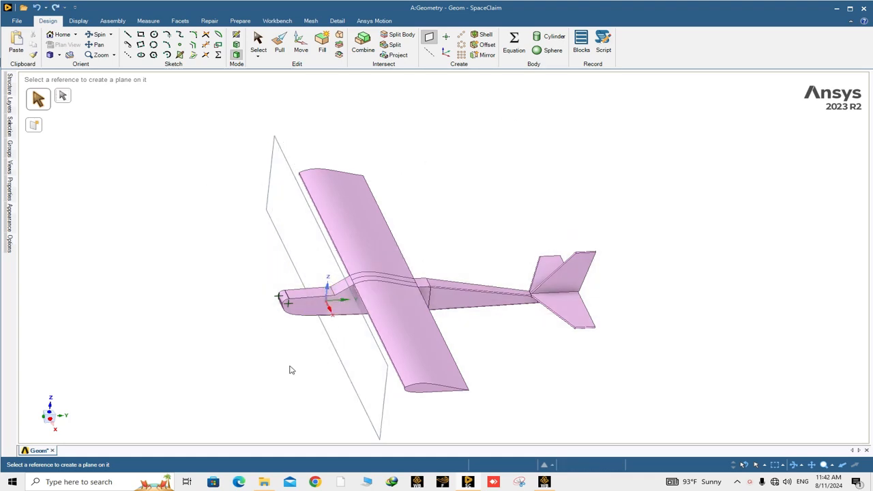
Step: Try adding a second plane through the origin perpendicular to the X axis, along the fuselage
middle_click_drag(290, 370, 282, 327)
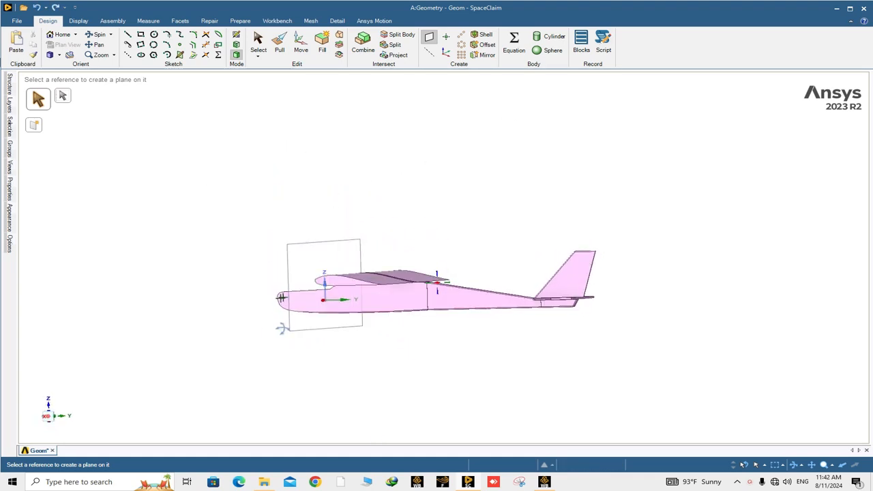
left_click(47, 415)
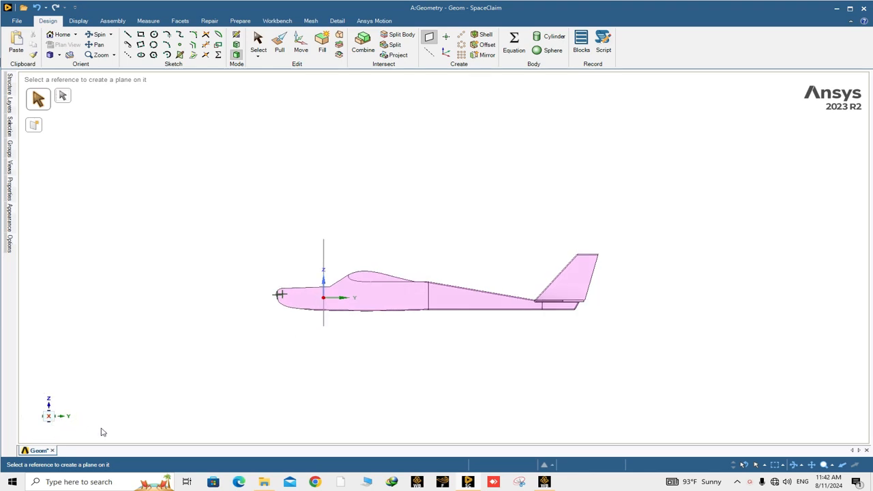
middle_click_drag(302, 347, 296, 372)
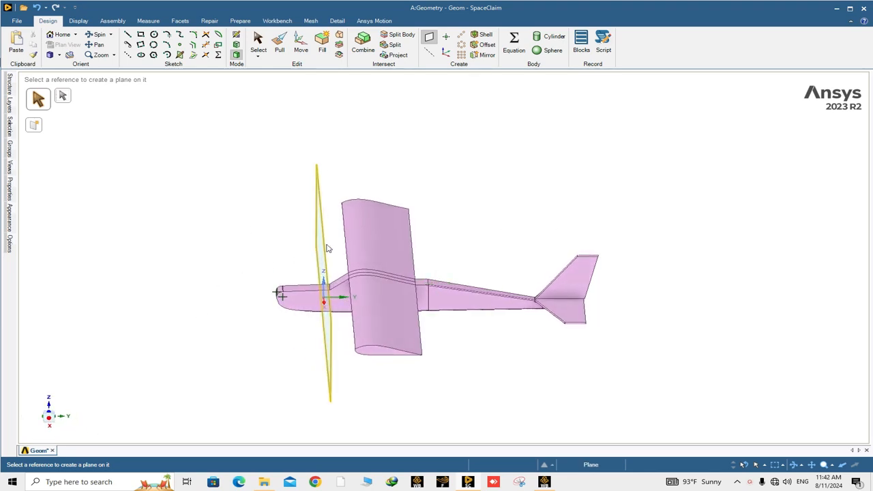
left_click(324, 301)
middle_click_drag(317, 311, 316, 312)
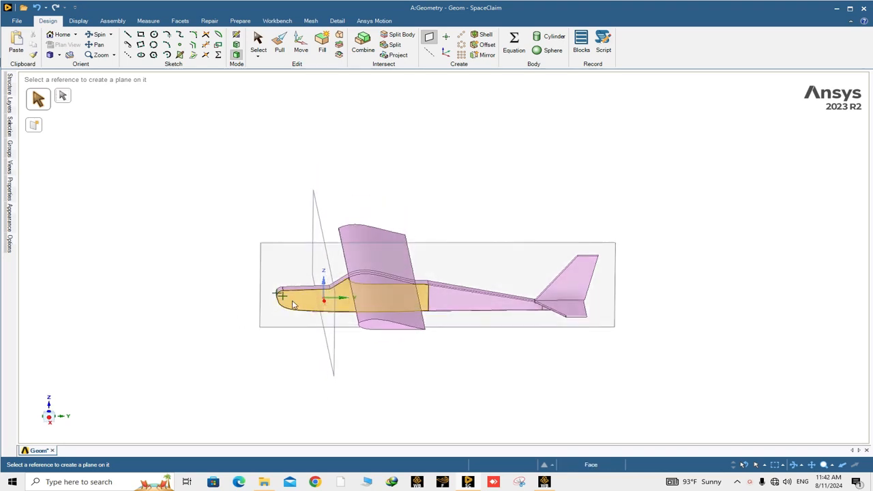
scroll(279, 296, "up", 10)
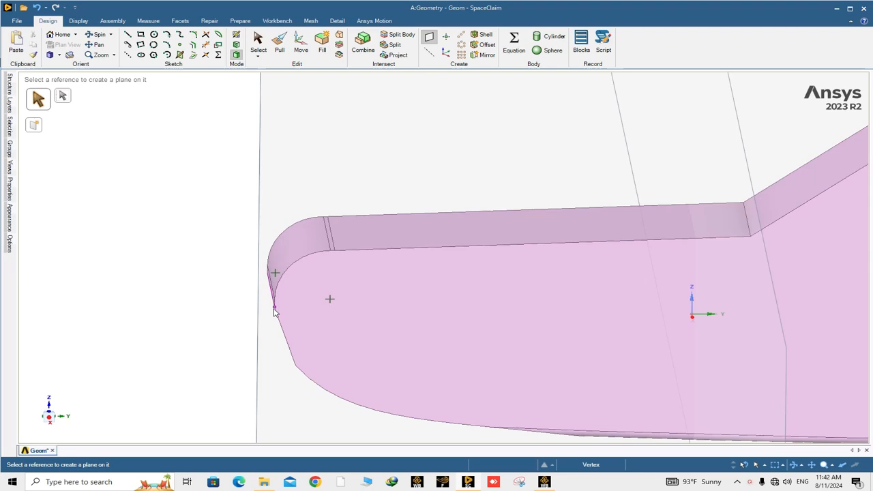
scroll(275, 310, "down", 8)
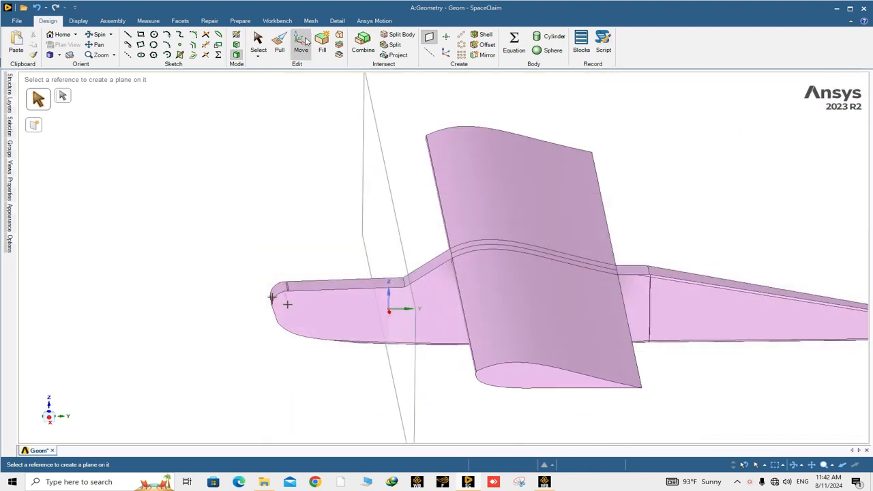
Step: Move the plane across the fuselage up to the vertex at the front tip of the nose
left_click(300, 45)
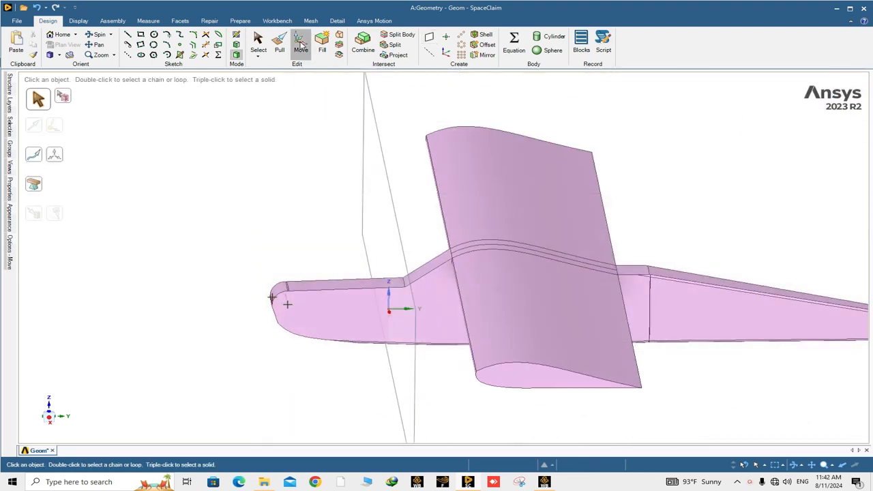
left_click(379, 131)
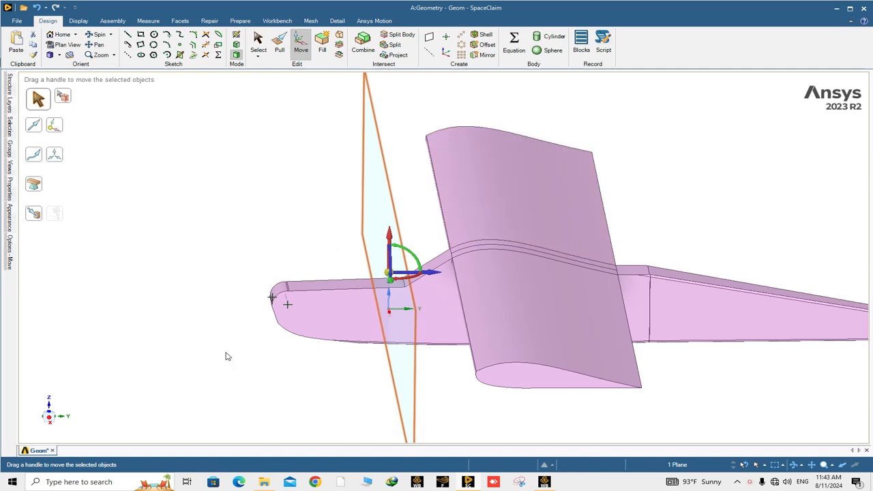
left_click(36, 216)
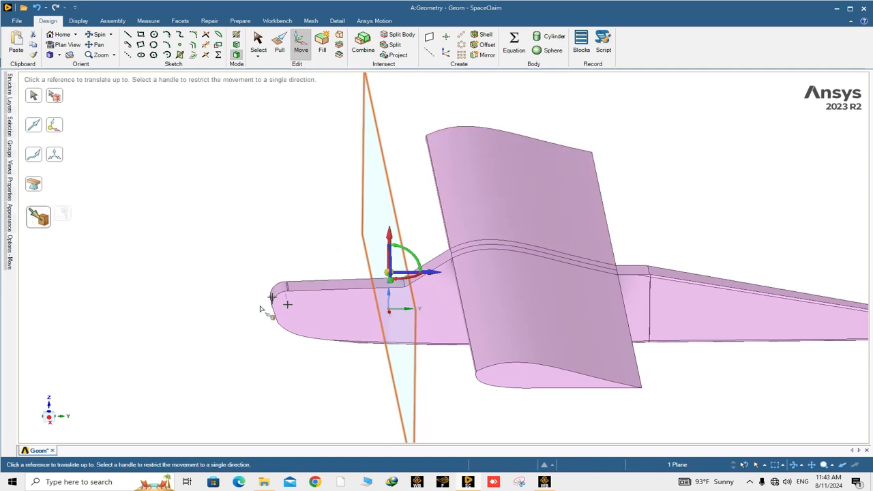
scroll(263, 309, "up", 2)
scroll(274, 306, "up", 3)
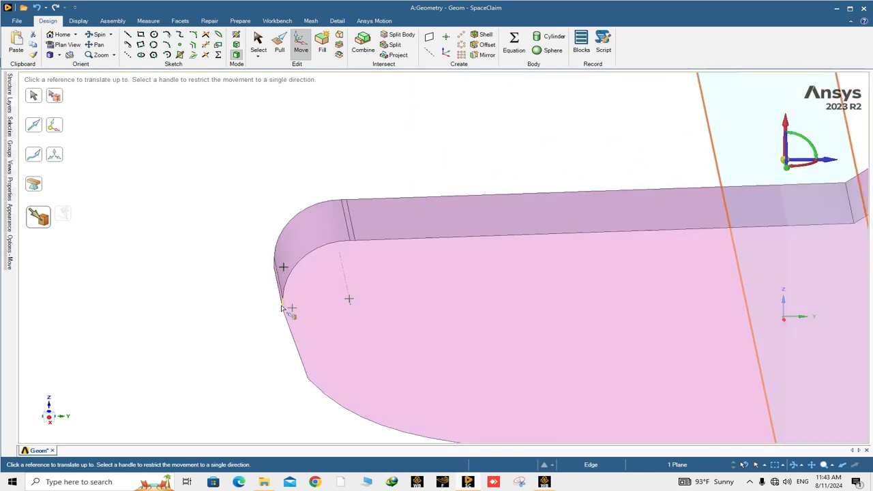
left_click(283, 311)
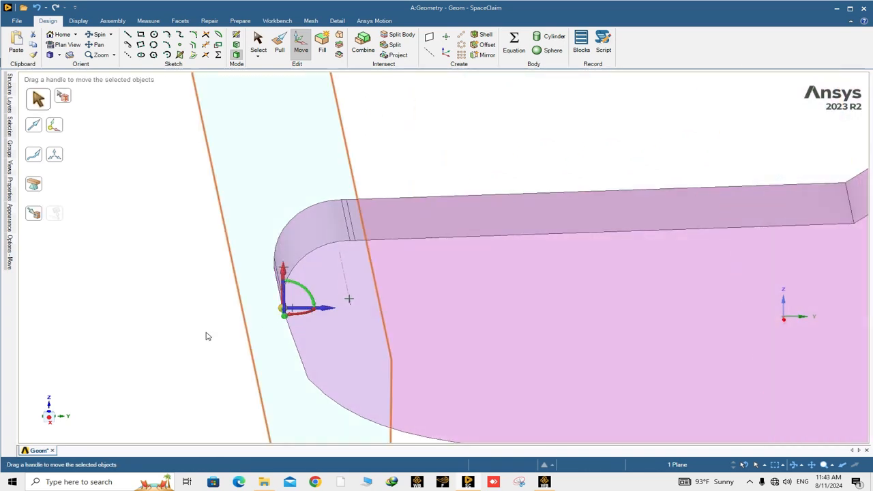
Step: Examine how the moved plane lines up with the nose tip from the side and at an angle
left_click(49, 415)
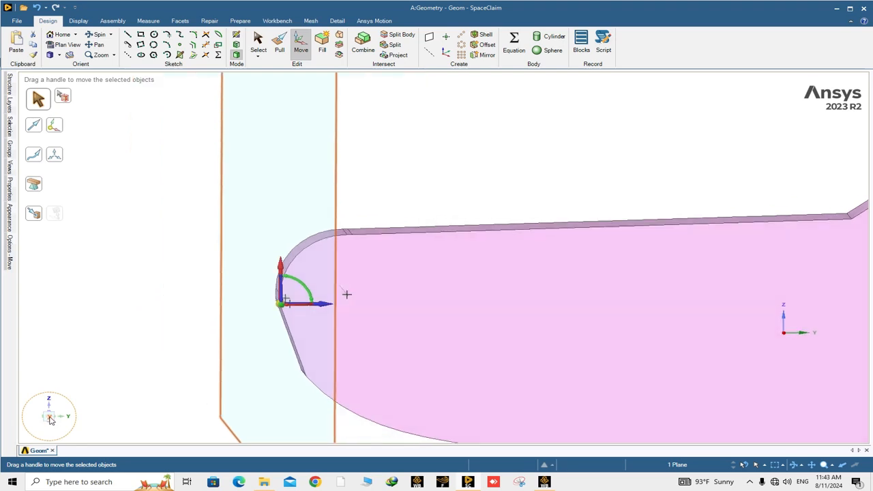
scroll(251, 364, "down", 5)
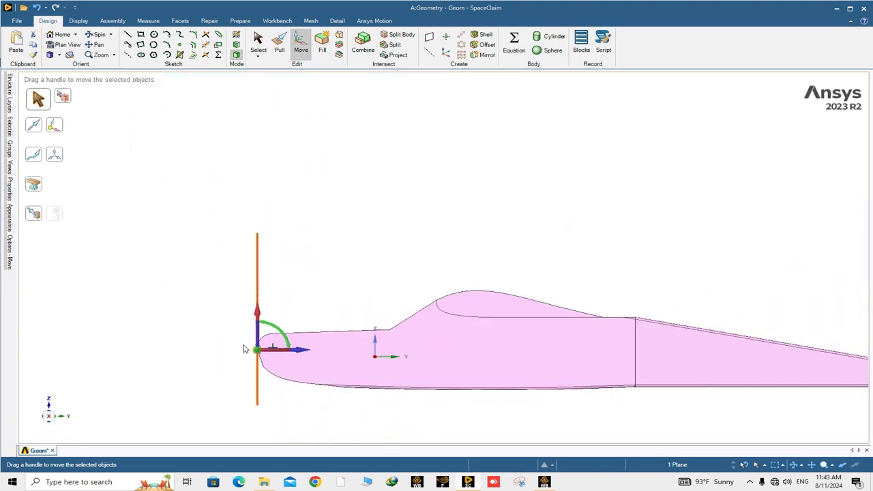
scroll(249, 358, "up", 3)
scroll(270, 348, "up", 2)
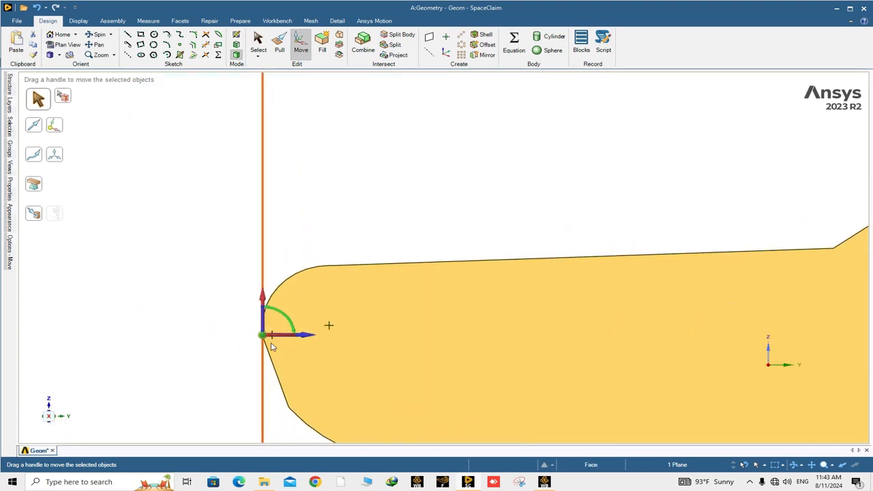
scroll(273, 347, "down", 4)
middle_click_drag(274, 354, 283, 359)
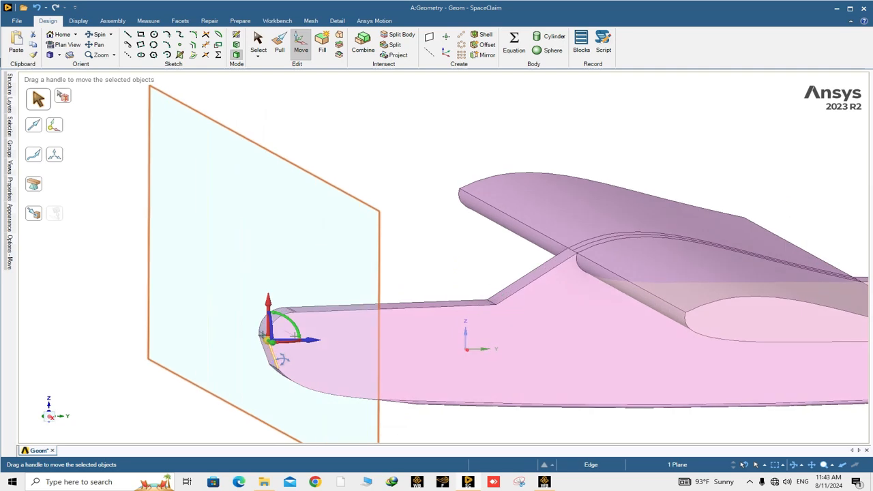
scroll(282, 358, "down", 6)
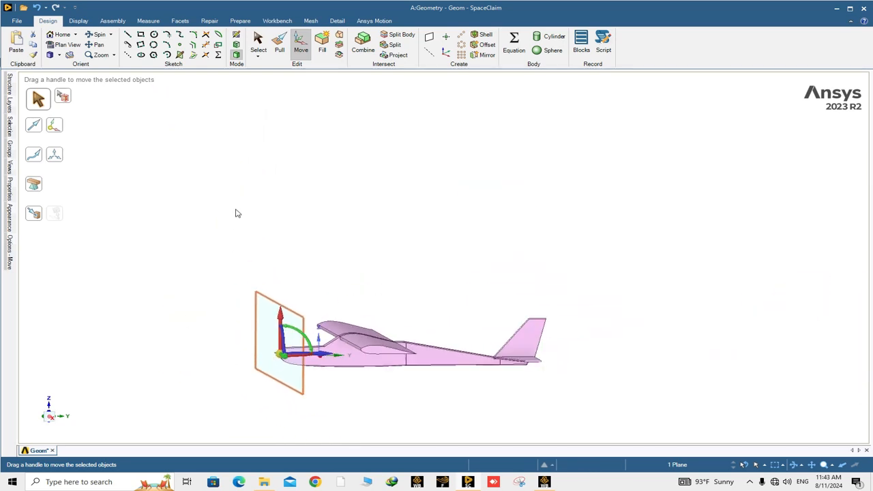
Step: Clear the selection and try to start a sketch on the plane at the nose
key("Escape")
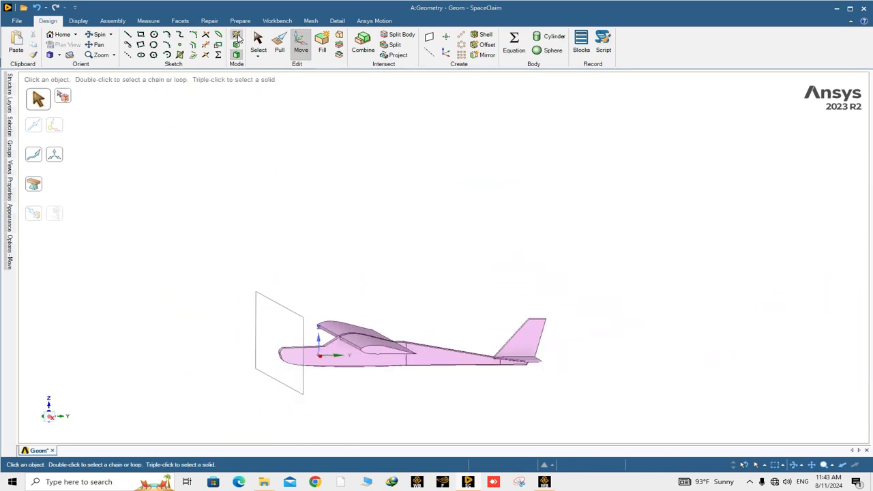
left_click(237, 35)
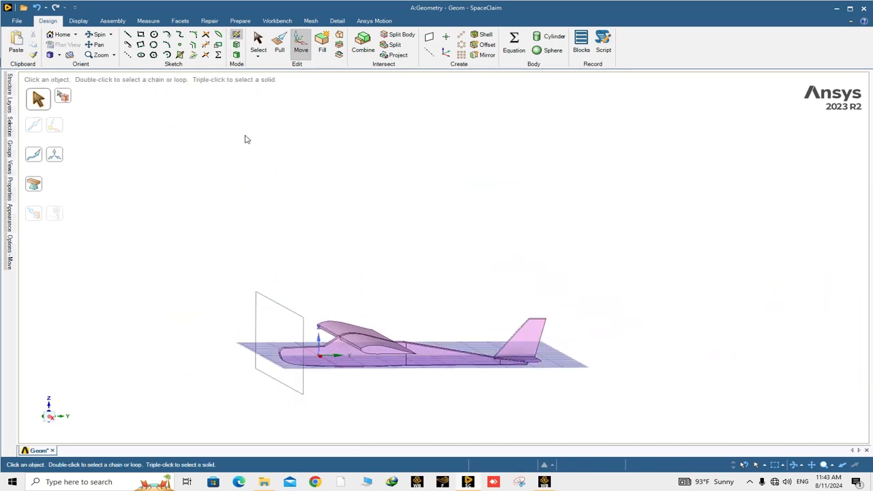
left_click(265, 300)
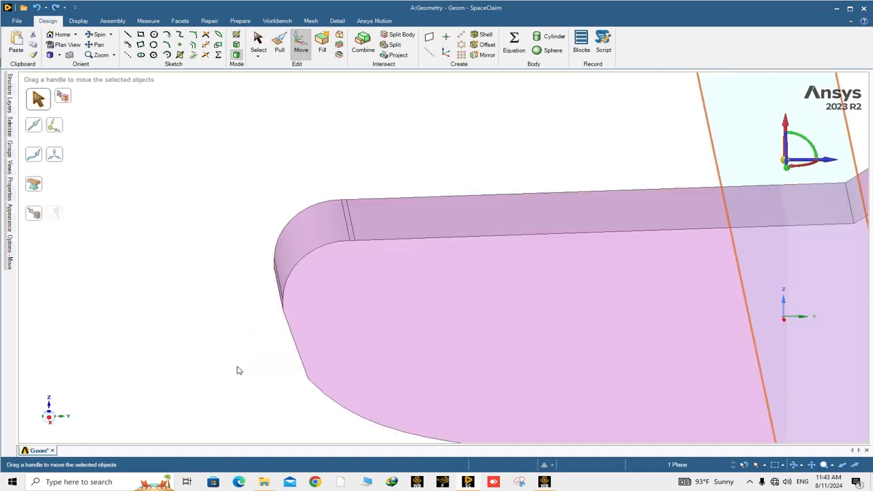
Step: Move the plane up to the vertex at the front tip of the nose, where the rounded edge meets the lower slope
scroll(285, 347, "down", 5)
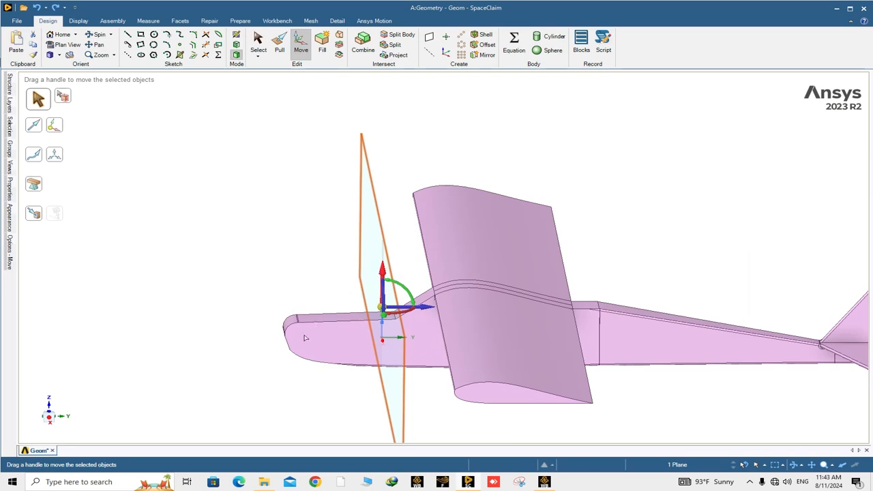
left_click(33, 213)
scroll(282, 342, "up", 3)
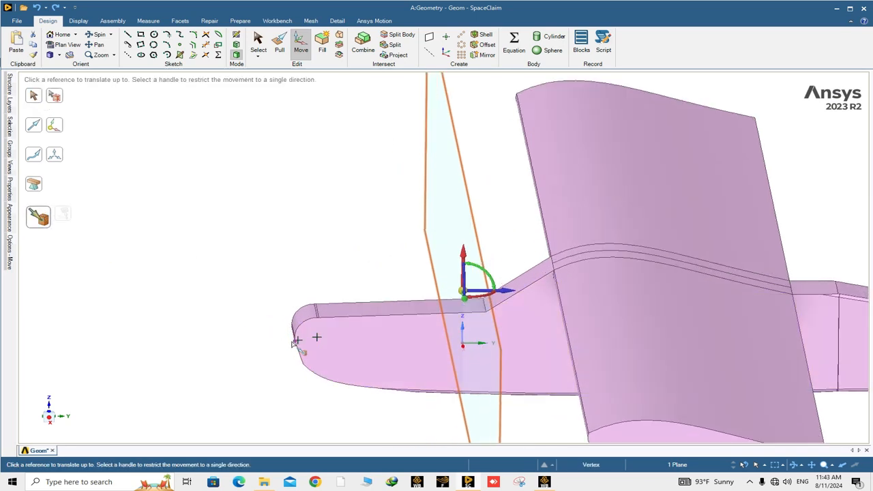
scroll(295, 342, "up", 3)
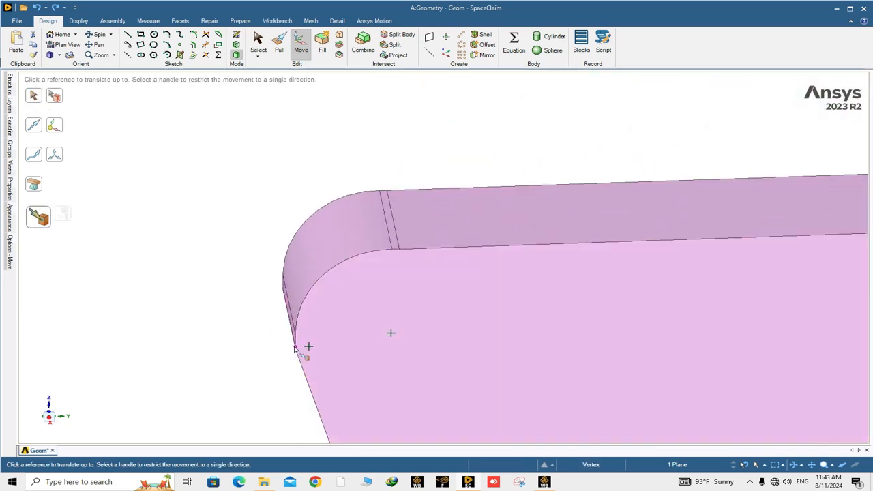
left_click(295, 348)
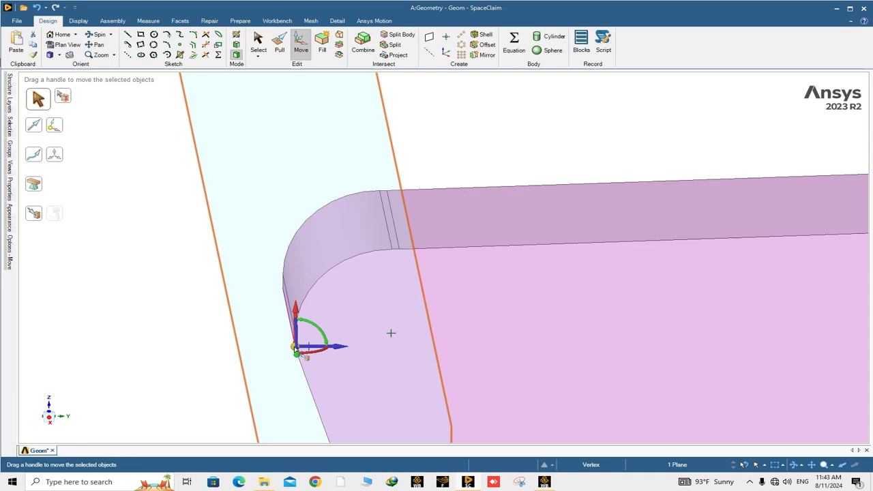
Step: Check the plane's position at the nose tip from a straight side view and from slightly turned views
scroll(271, 355, "down", 5)
left_click(50, 418)
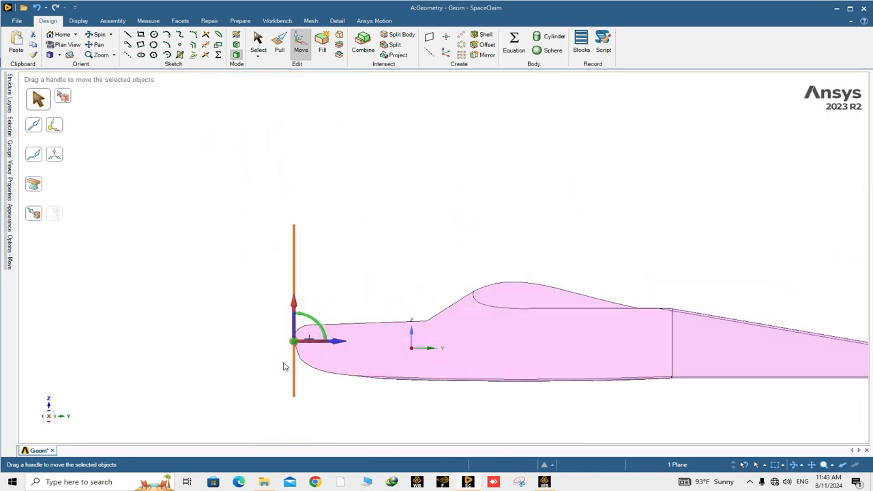
middle_click_drag(284, 367, 293, 372)
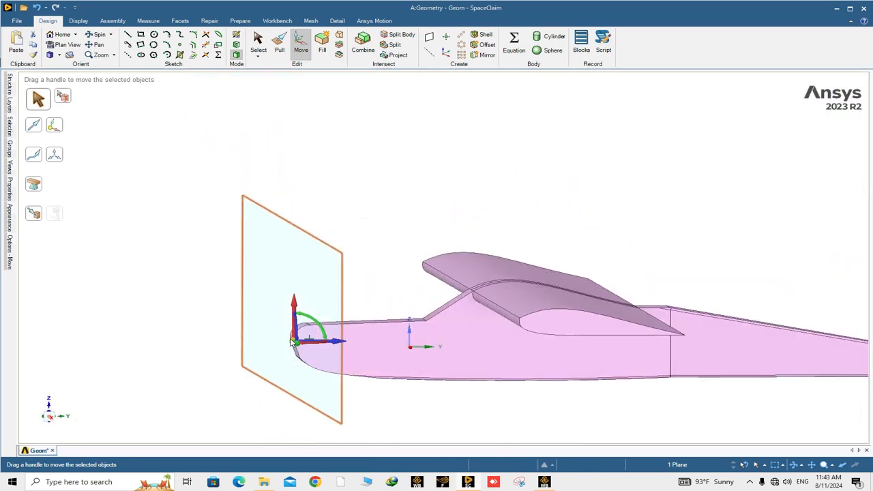
left_click(53, 418)
middle_click_drag(255, 370, 263, 373)
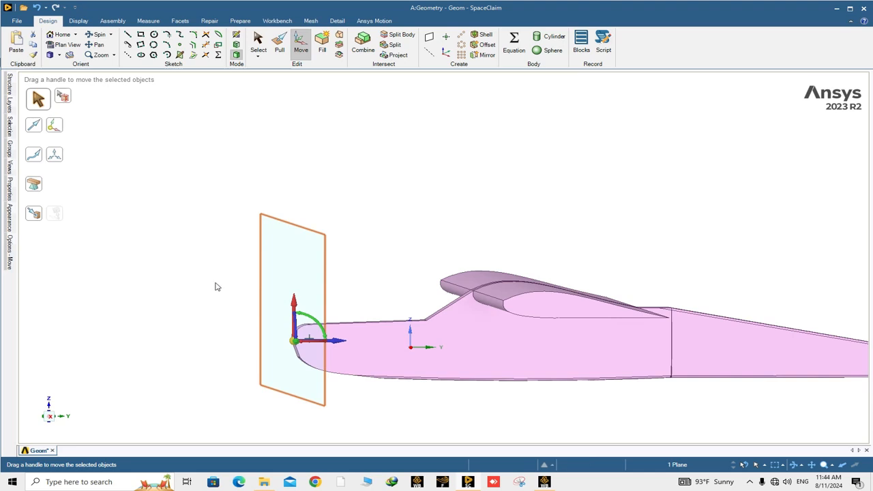
mouse_move(219, 323)
middle_mouse_down()
mouse_move(208, 321)
mouse_move(215, 317)
middle_mouse_up()
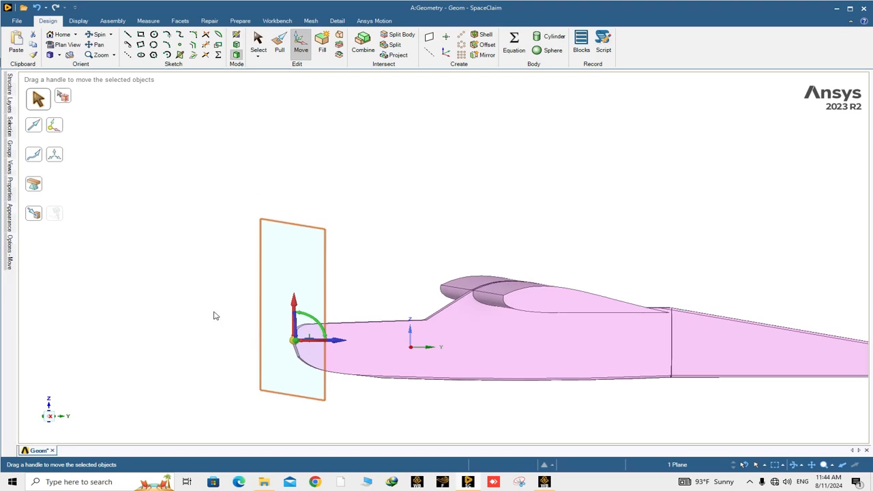
middle_click_drag(198, 315, 209, 307)
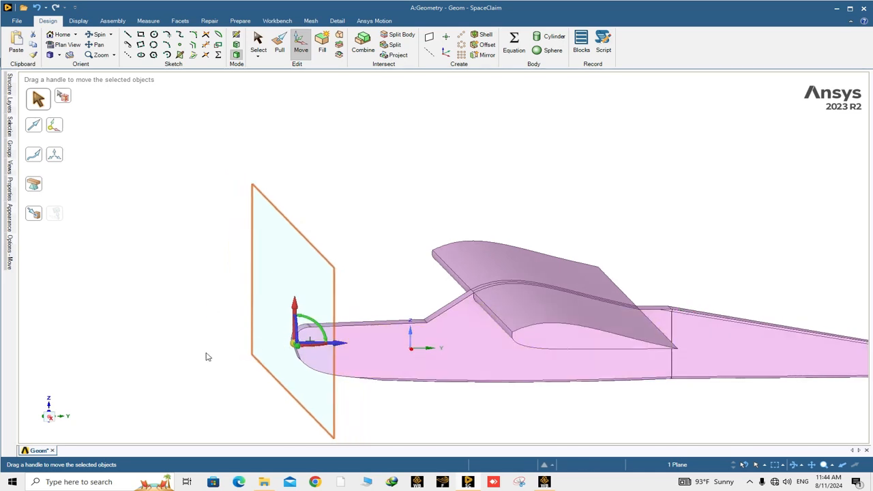
Step: Move the plane 7500 mm forward from the nose tip along the fuselage direction, away from the aircraft
scroll(266, 345, "down", 3)
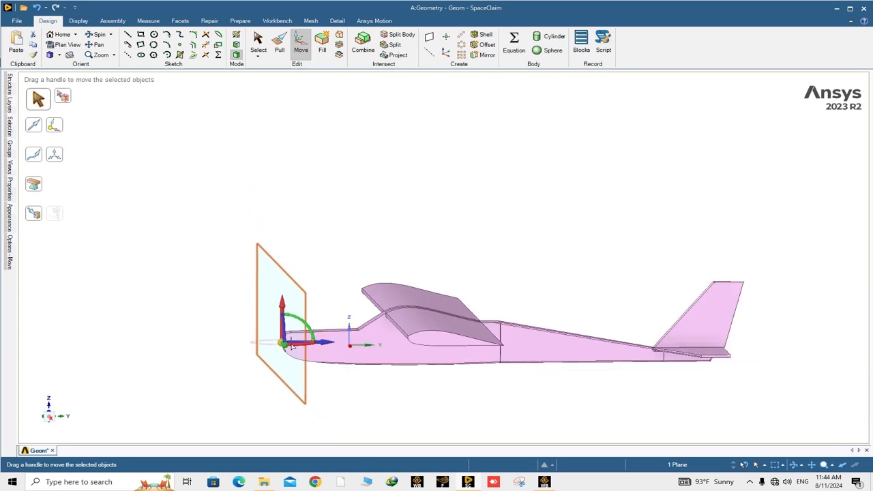
left_click_drag(324, 345, 277, 344)
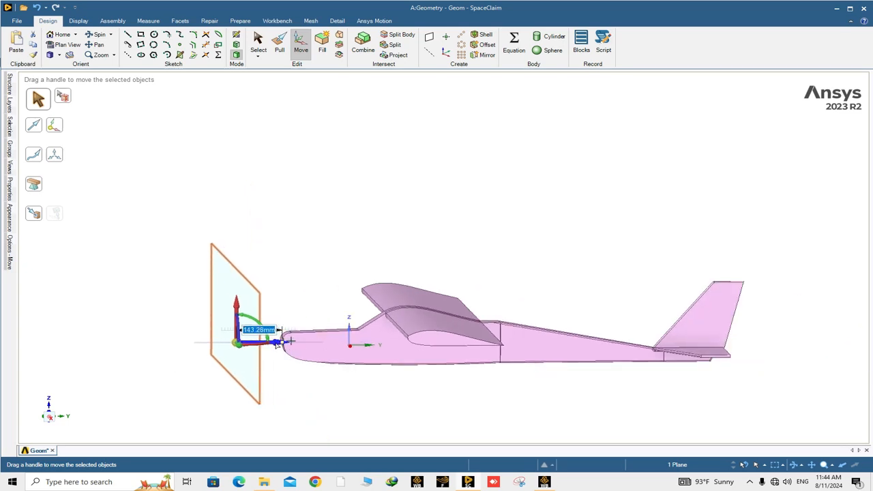
type("7500")
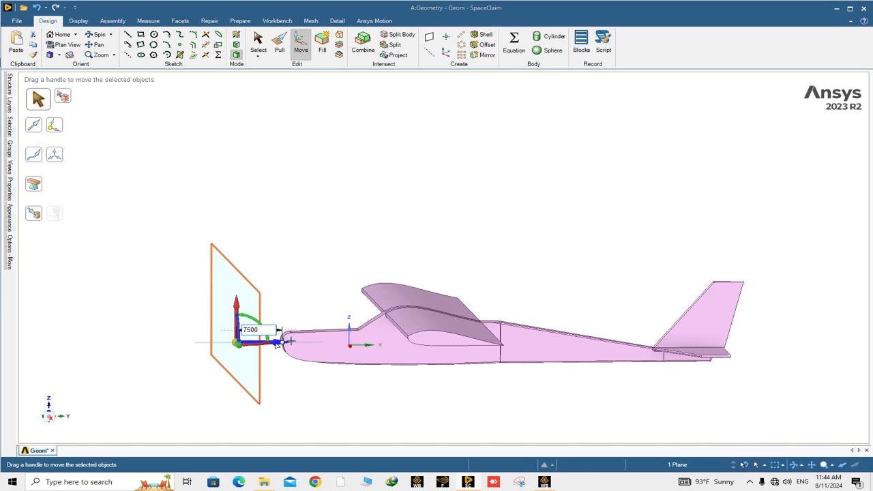
key("Return")
scroll(275, 344, "down", 5)
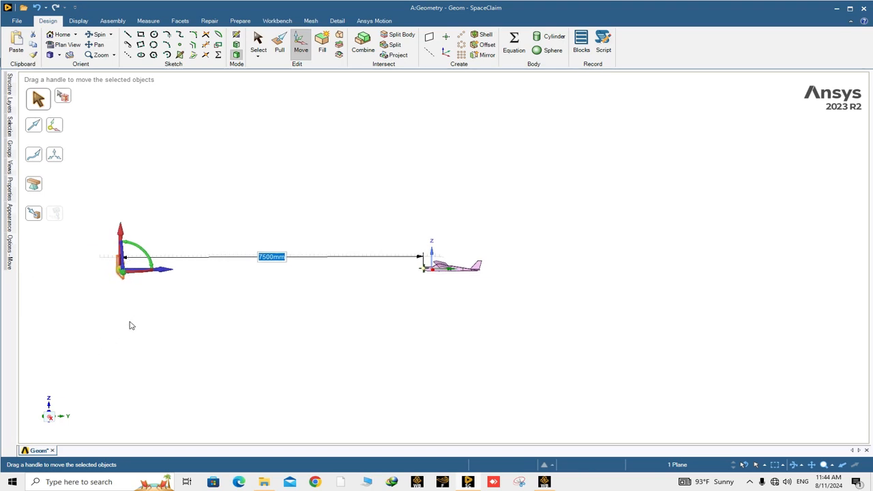
middle_click_drag(132, 325, 148, 317)
left_click(138, 224)
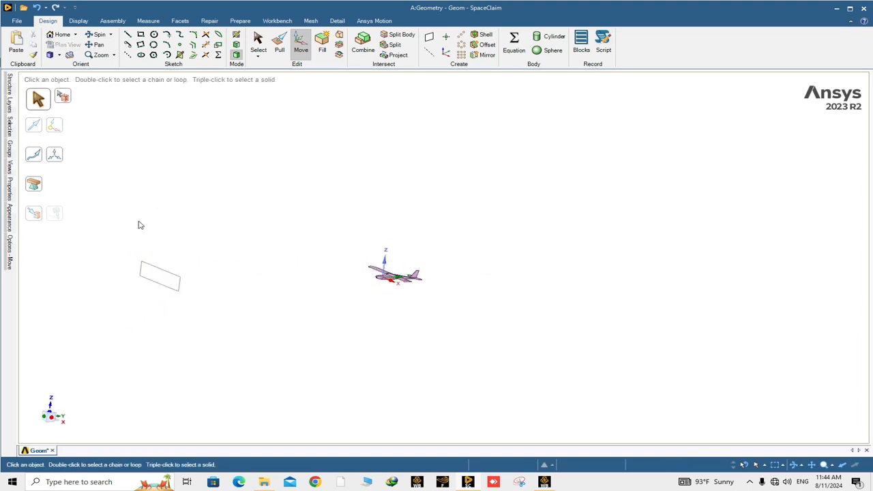
Step: Start a sketch on the plane ahead of the aircraft and view the sketch grid head-on
left_click(144, 267)
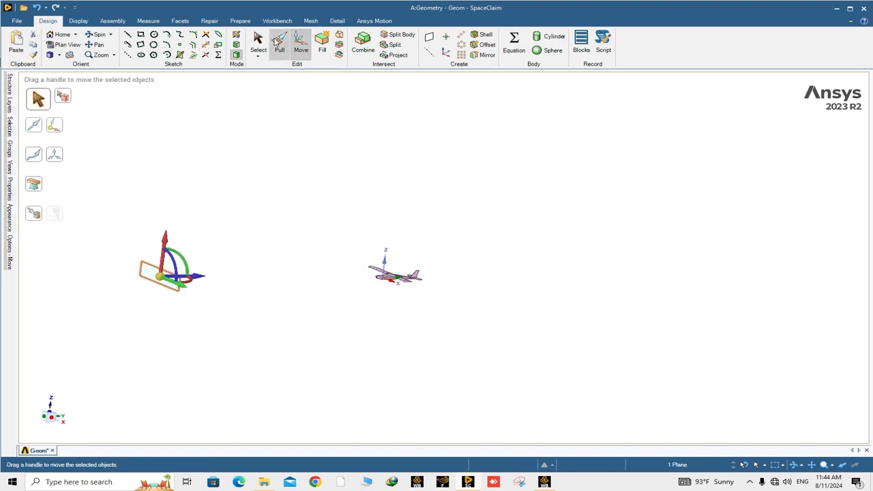
left_click(257, 43)
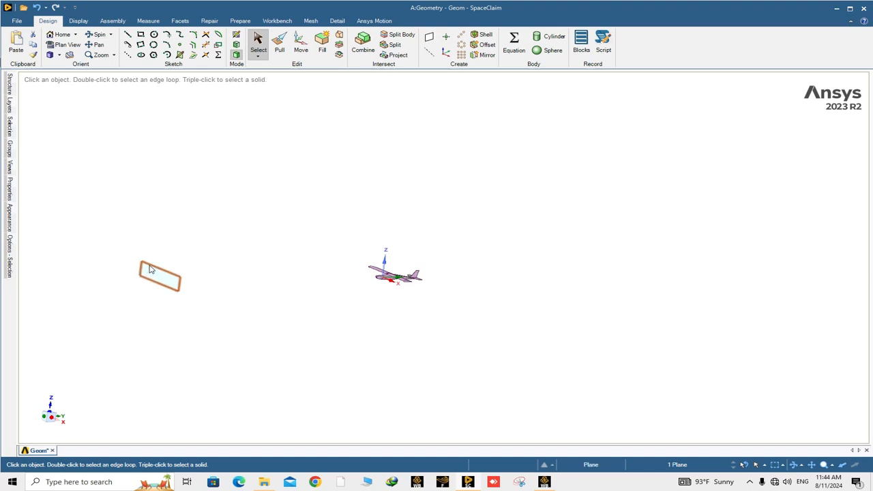
left_click(236, 36)
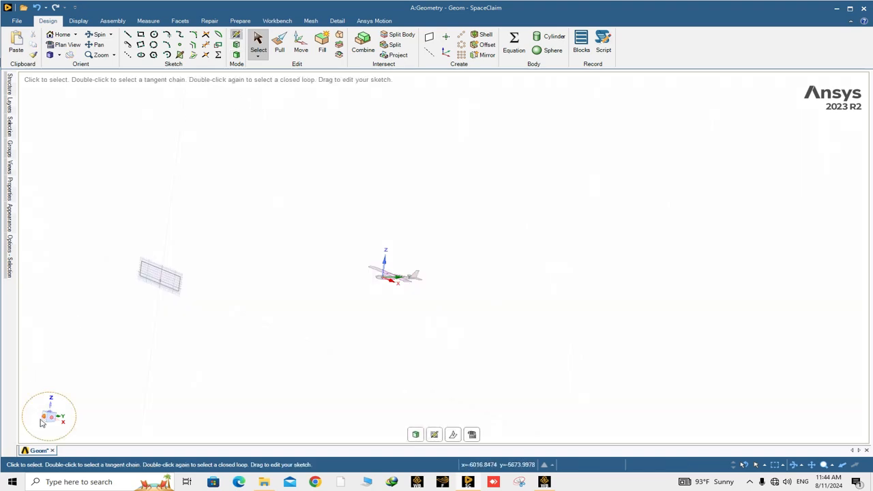
left_click(471, 434)
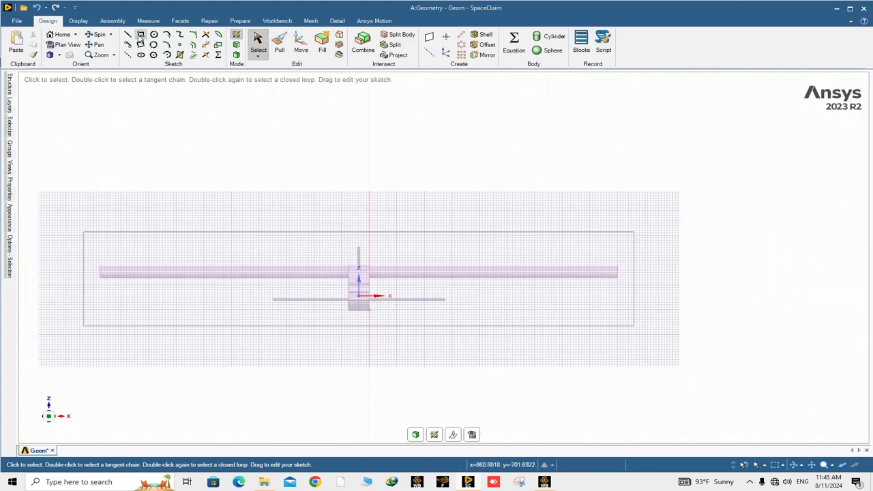
Step: Sketch a 3750 mm by 3750 mm rectangle with one corner at the origin, extending toward positive X and Z
key("r")
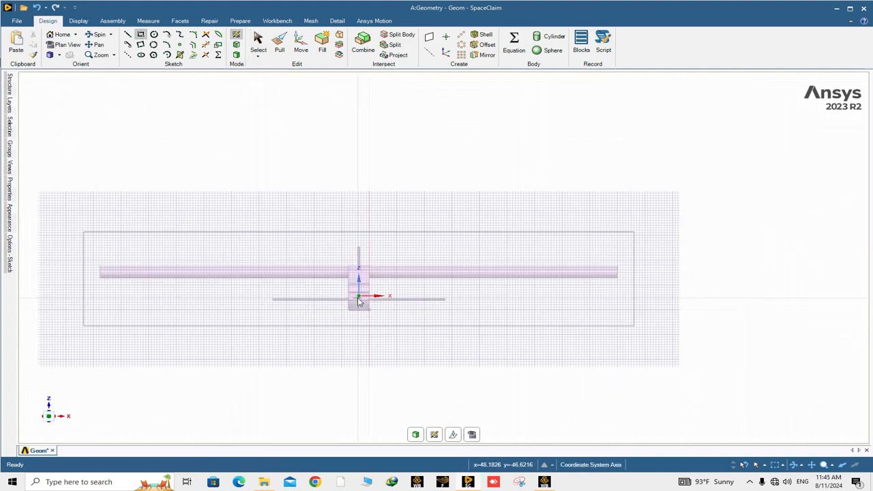
left_click(361, 299)
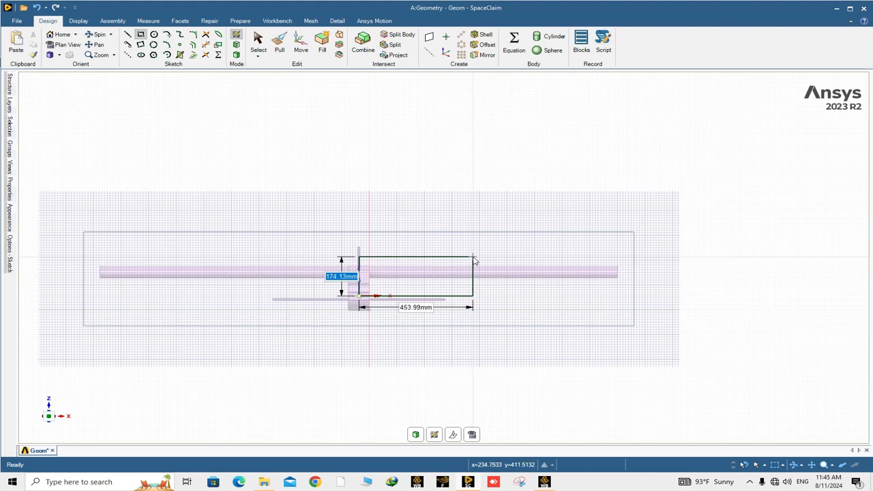
type("3750")
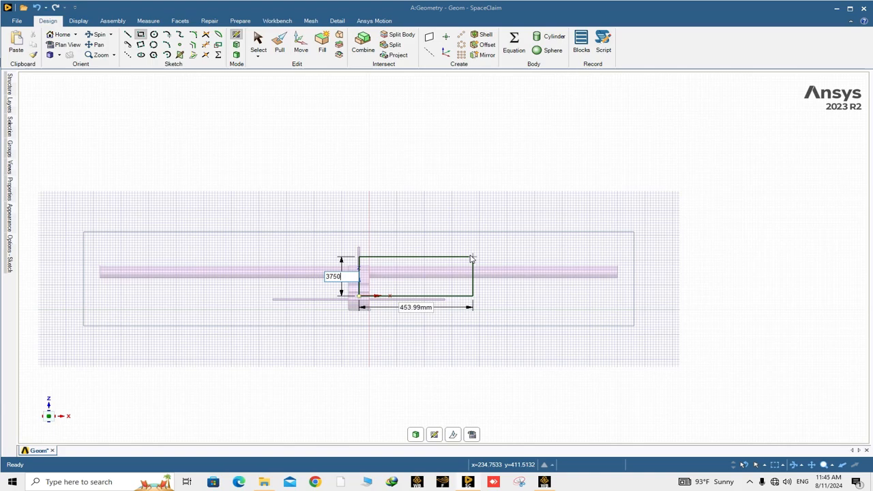
key("Tab")
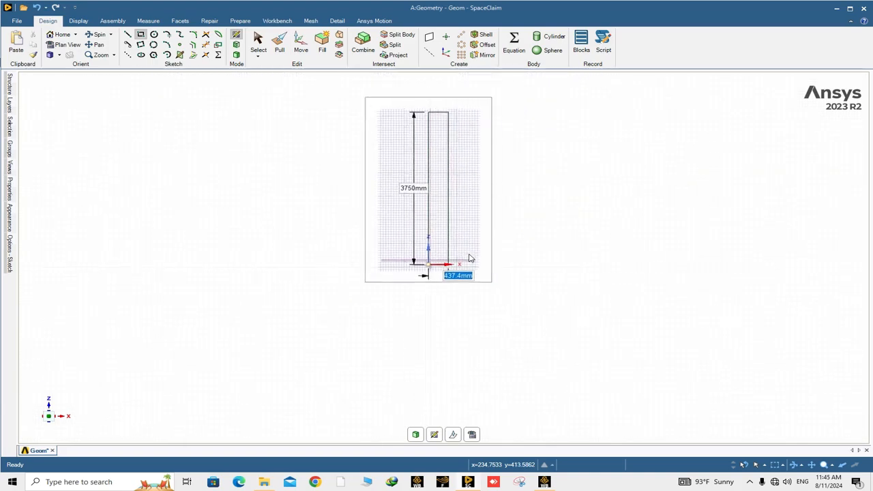
type("37")
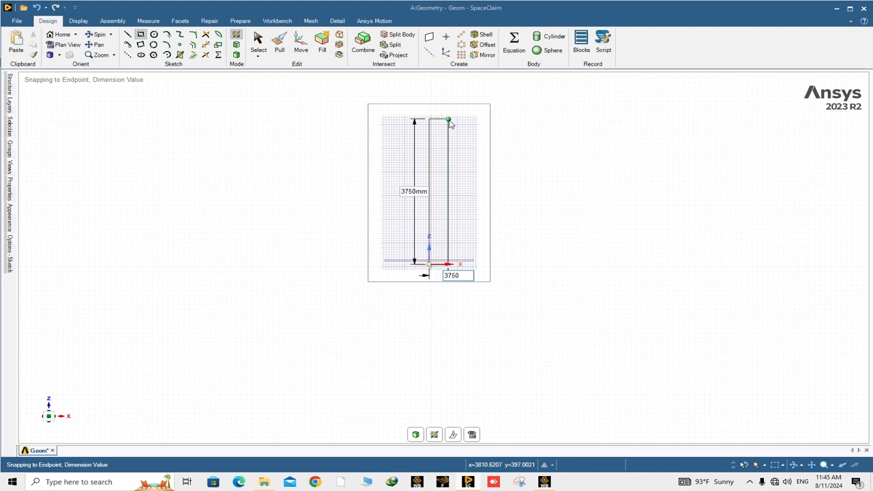
type("50")
key("Return")
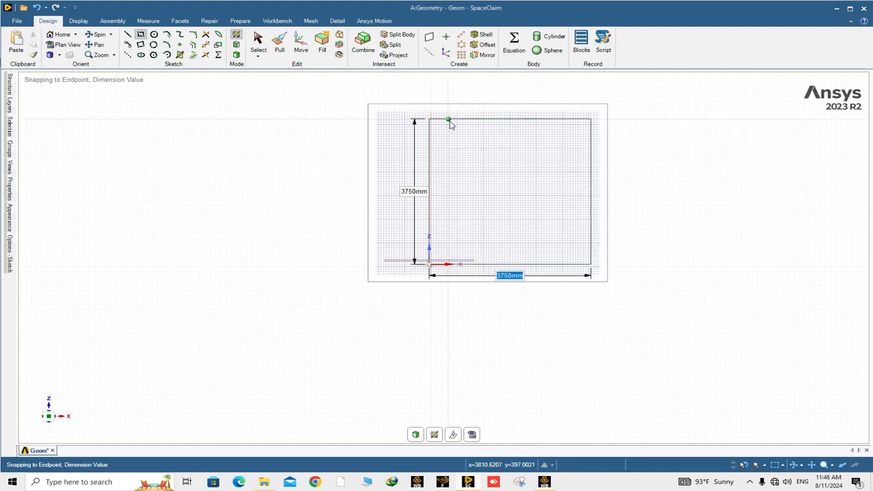
Step: Mirror the rectangle's top and right edges about its bottom edge to outline the lower half
left_click(485, 56)
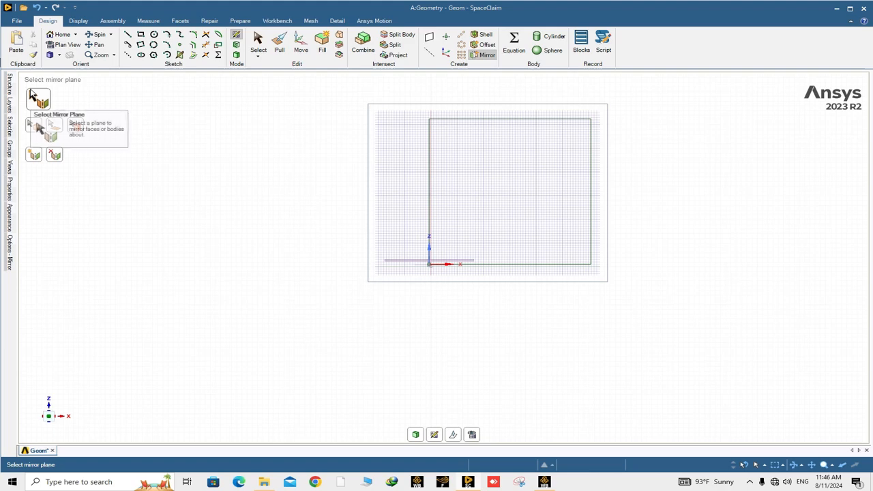
left_click(480, 266)
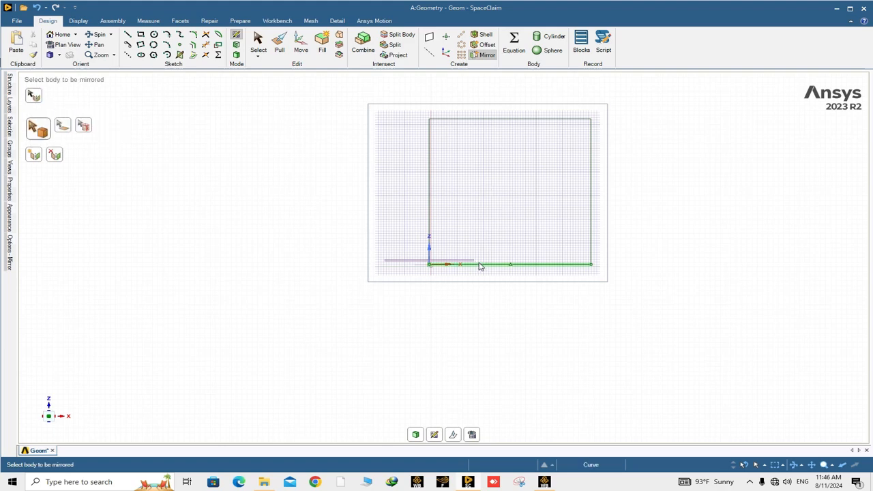
left_click(469, 120)
left_click(469, 120)
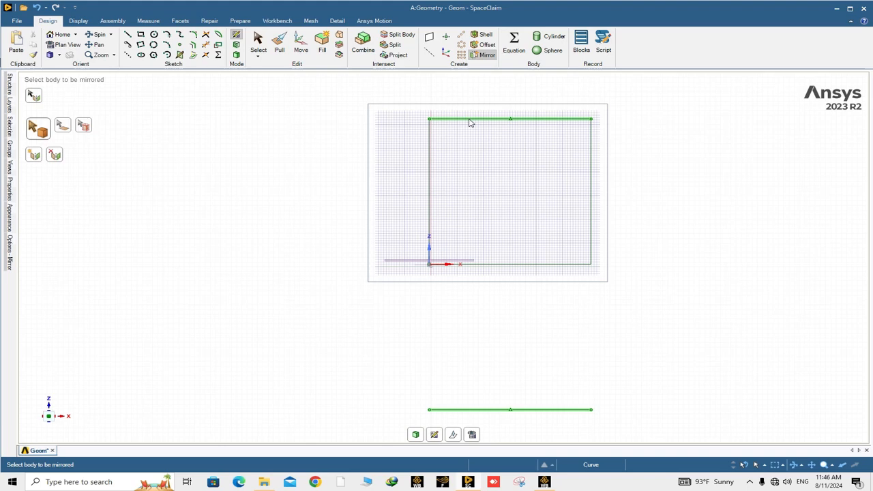
left_click(591, 184)
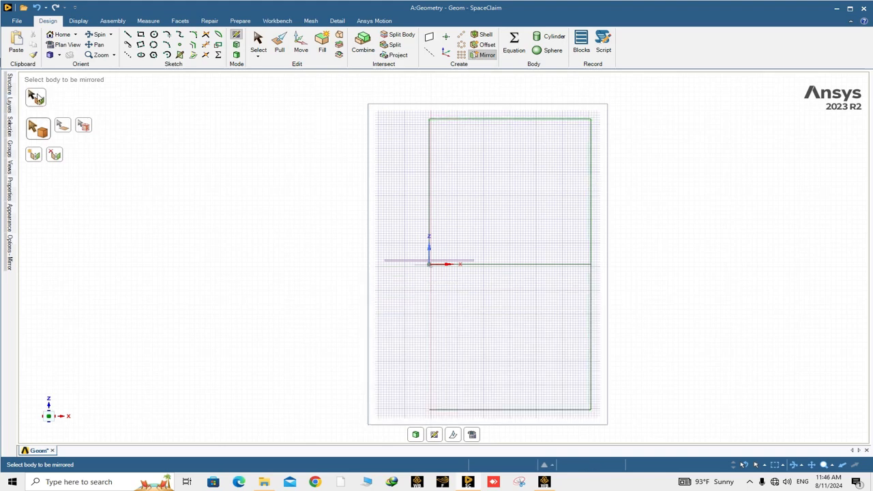
Step: Mirror the top, bottom and both right-hand outer edges about the vertical line through the origin to close the full square
left_click(33, 96)
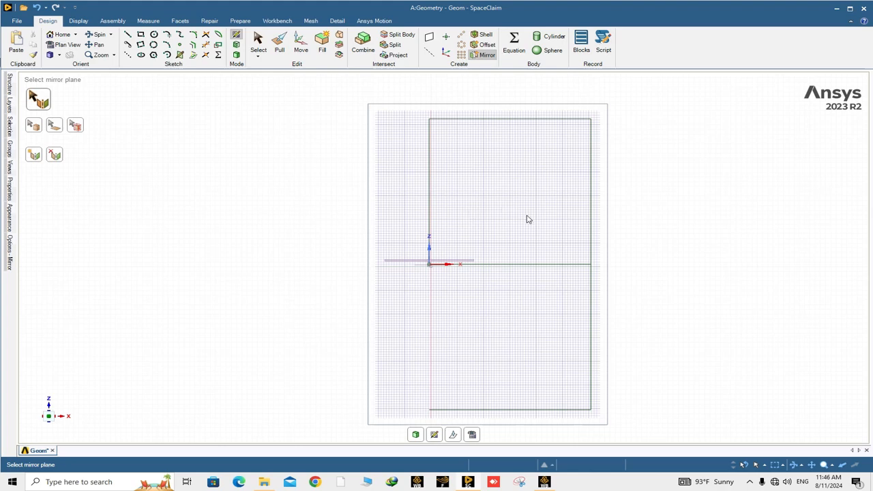
left_click(431, 200)
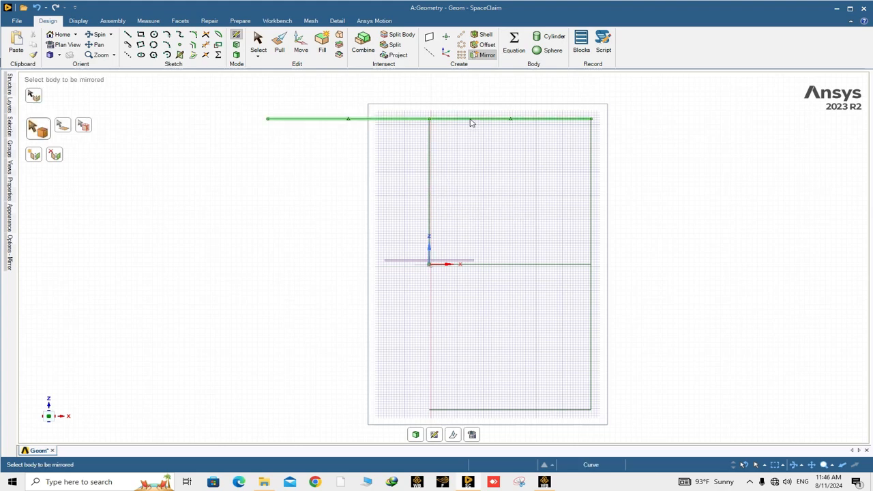
left_click(470, 120)
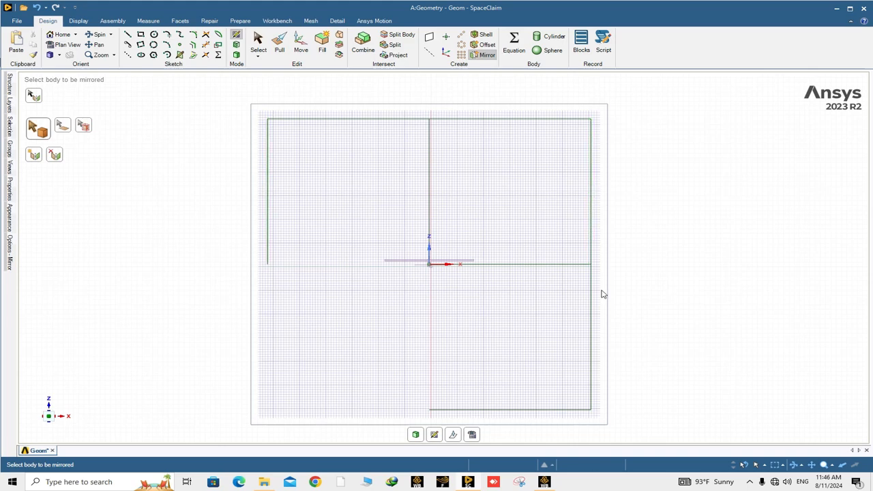
left_click(591, 304)
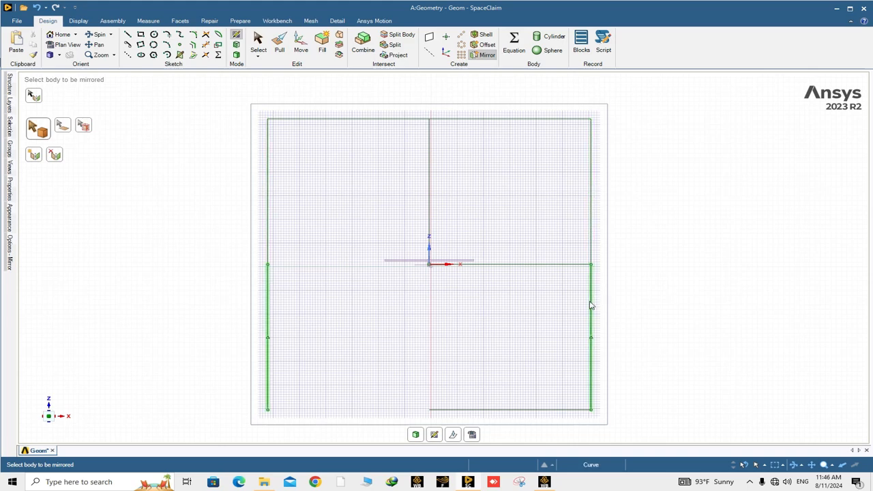
left_click(488, 410)
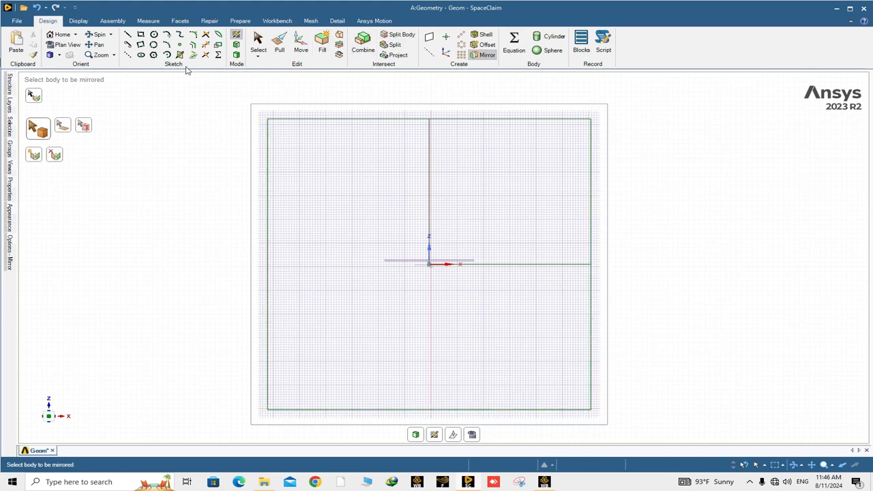
Step: Trim away the vertical and horizontal inner lines that meet at the origin, leaving only the outer square
left_click(205, 44)
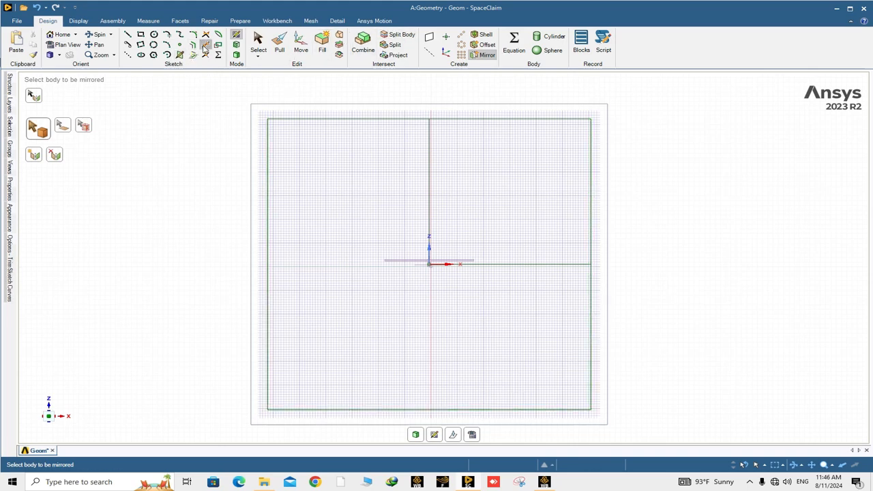
left_click(429, 201)
left_click(517, 268)
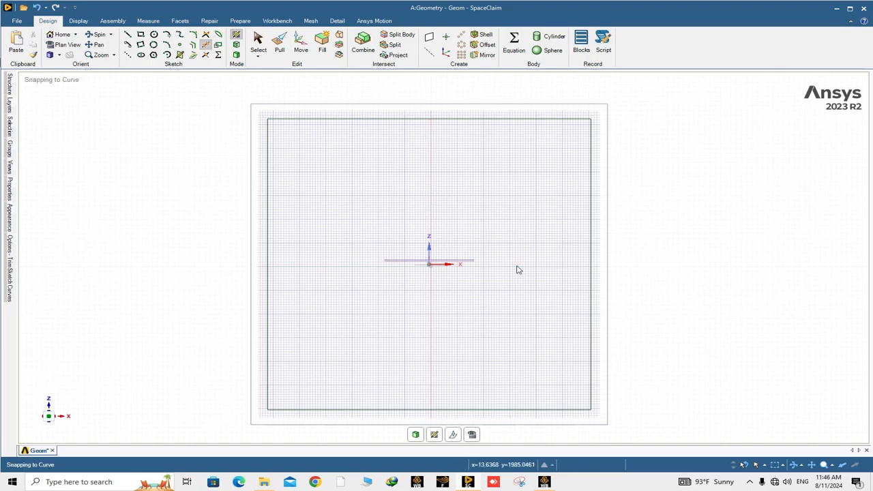
Step: Examine the square profile's position relative to the UAV from angled views and from the side
middle_click_drag(591, 263, 524, 267)
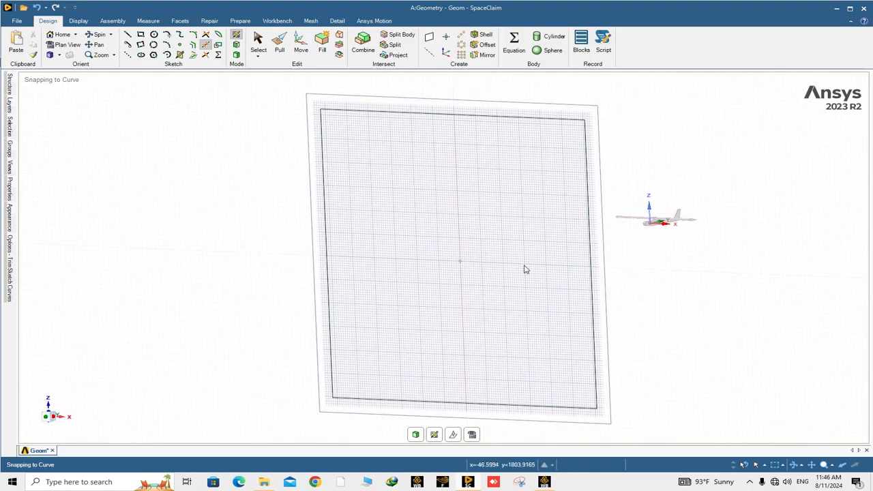
scroll(524, 269, "down", 3)
mouse_move(604, 275)
middle_mouse_down()
mouse_move(530, 276)
mouse_move(563, 261)
mouse_move(575, 281)
mouse_move(519, 283)
mouse_move(520, 291)
middle_mouse_up()
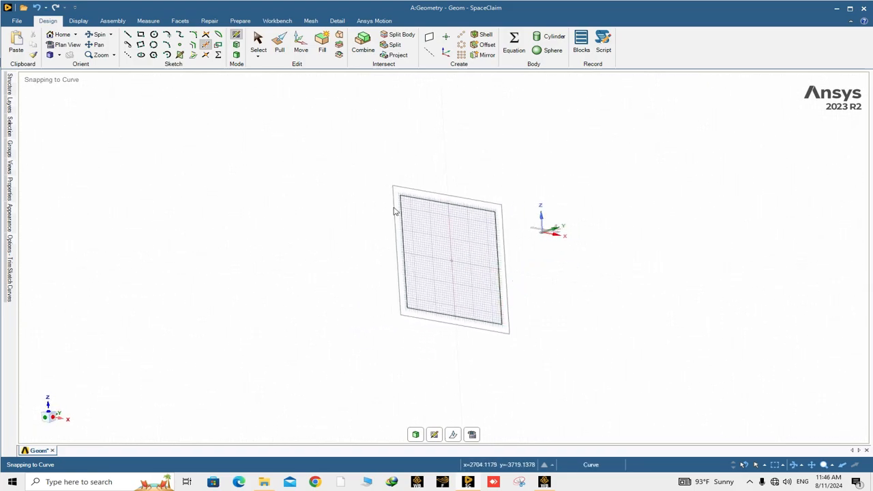
scroll(507, 256, "up", 4)
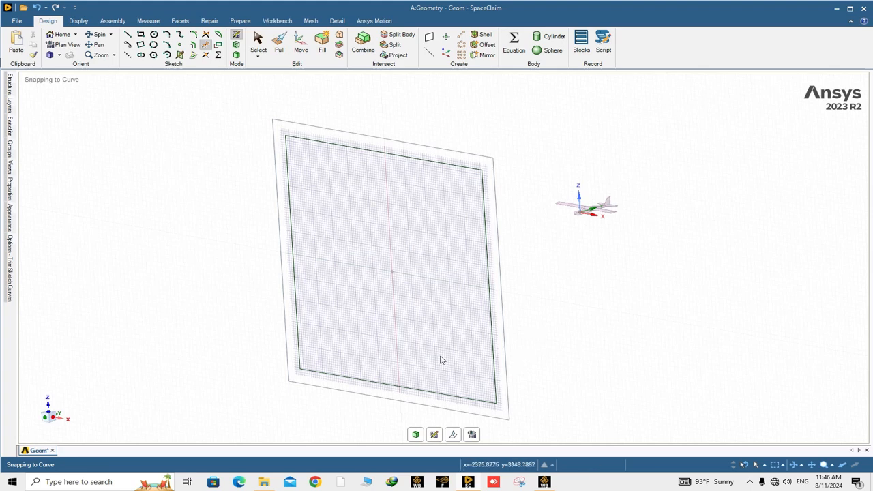
scroll(513, 261, "down", 3)
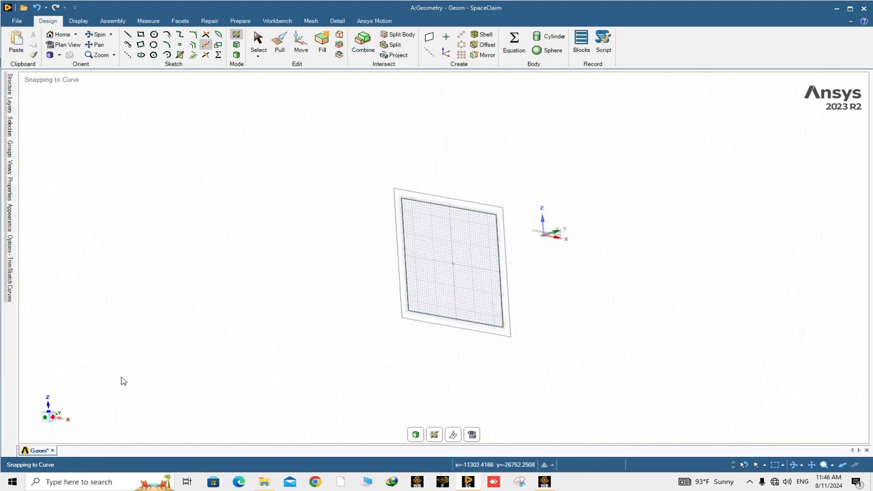
left_click_drag(55, 417, 59, 409)
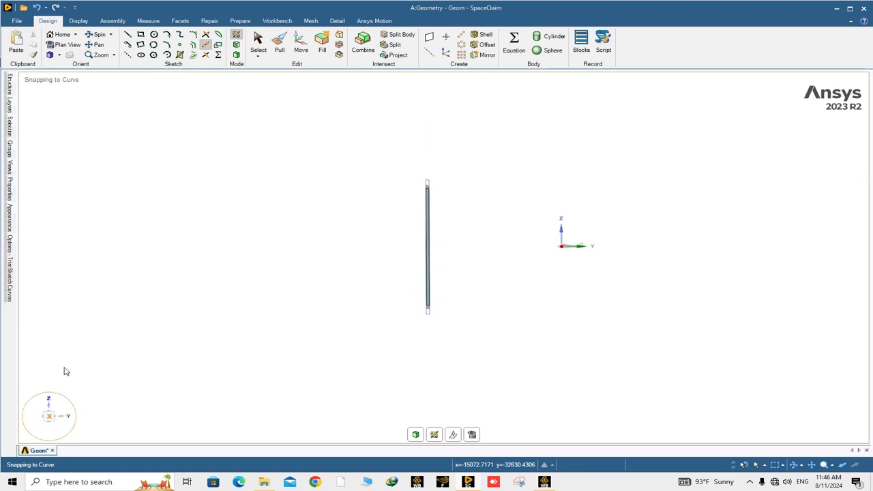
scroll(559, 242, "up", 2)
scroll(571, 274, "up", 1)
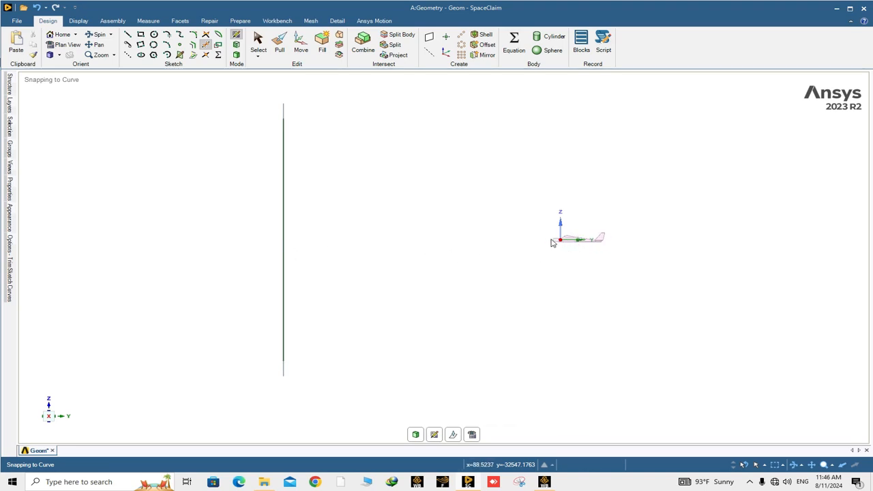
scroll(574, 243, "up", 4)
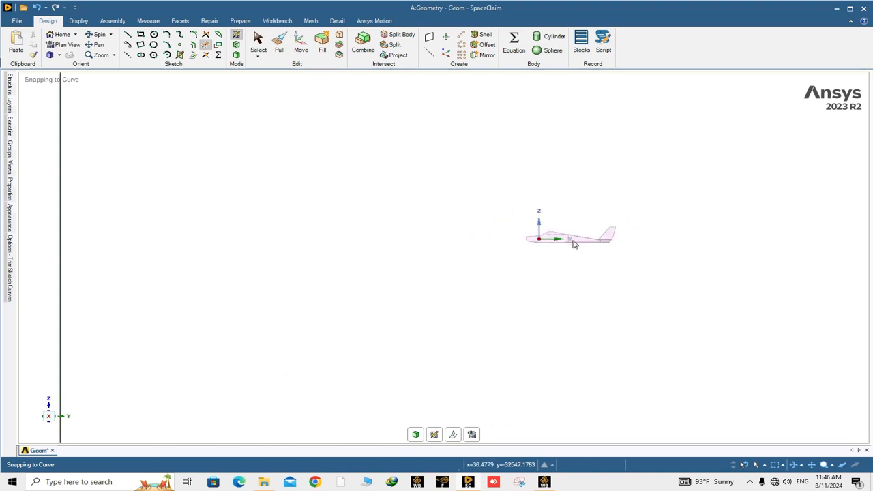
scroll(575, 244, "down", 7)
scroll(413, 249, "up", 4)
scroll(743, 233, "up", 1)
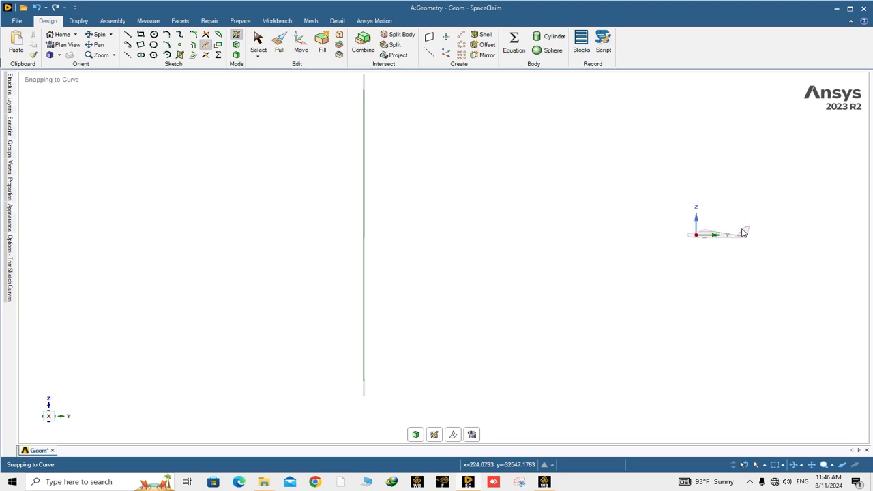
scroll(743, 233, "up", 2)
scroll(685, 243, "down", 4)
mouse_move(684, 240)
middle_mouse_down()
mouse_move(666, 255)
mouse_move(675, 262)
middle_mouse_up()
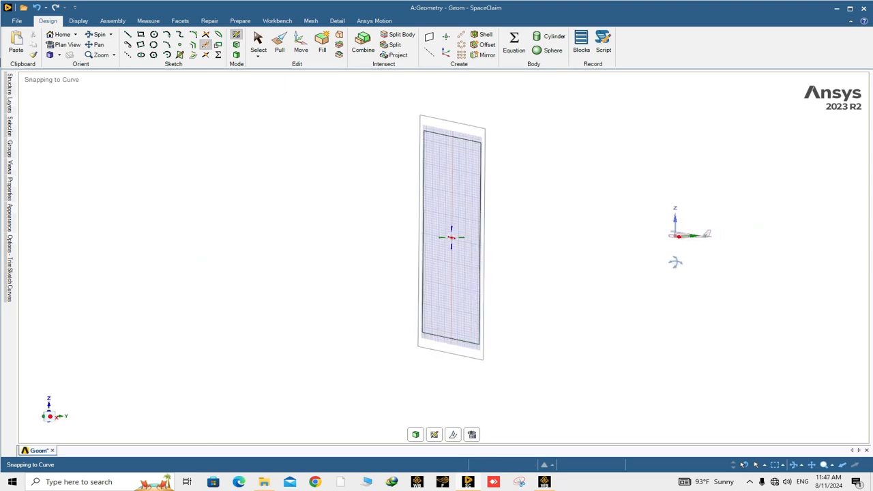
Step: Leave the sketch and pull the square face 25000 mm in positive Y past the UAV, using the No merge option
left_click(416, 437)
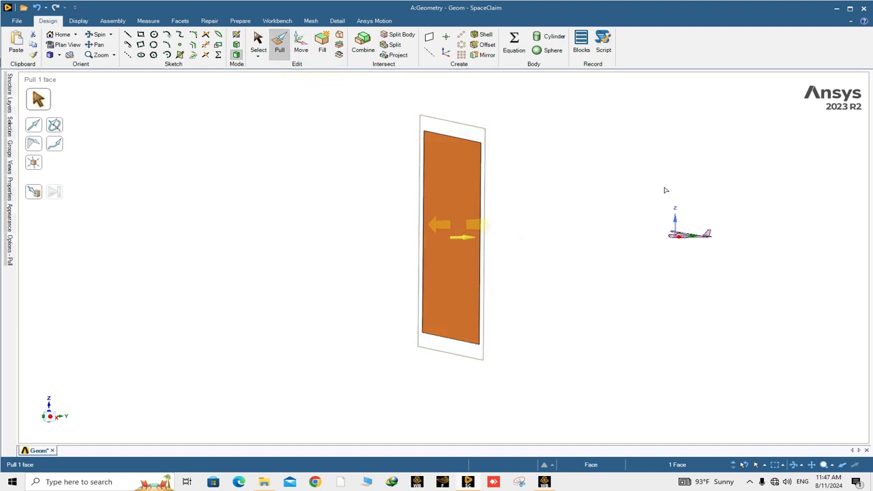
key("h")
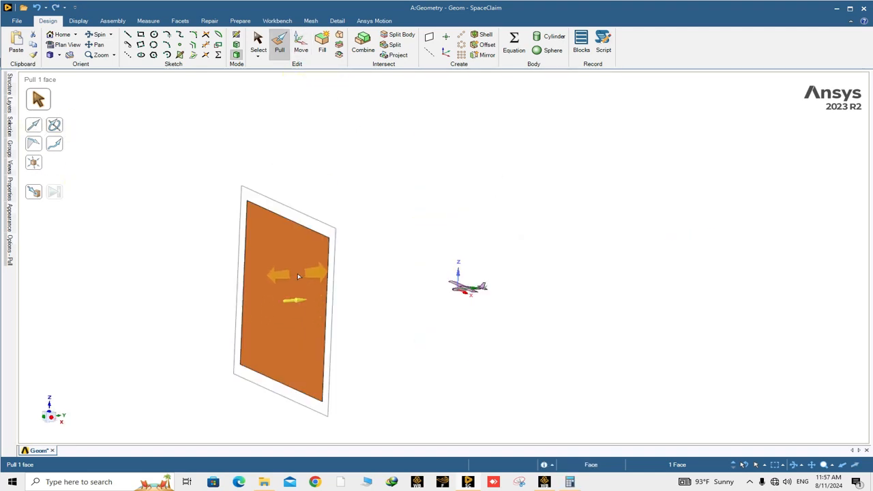
right_click(287, 307)
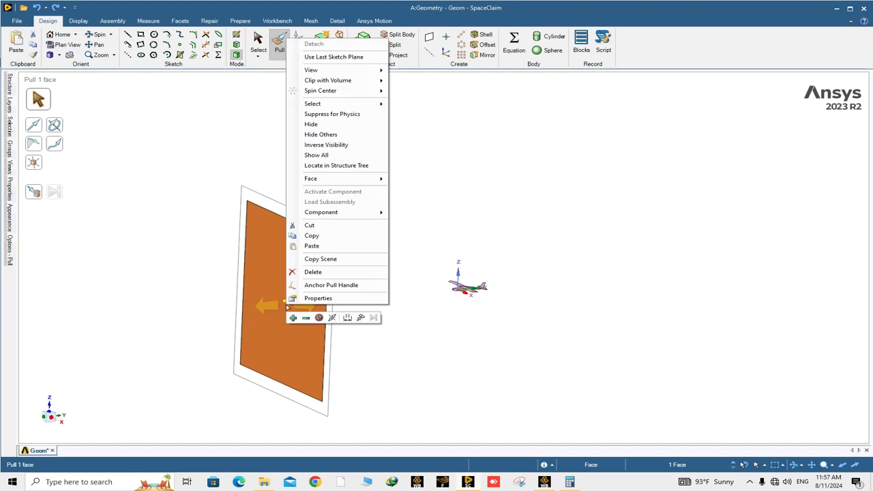
left_click(319, 318)
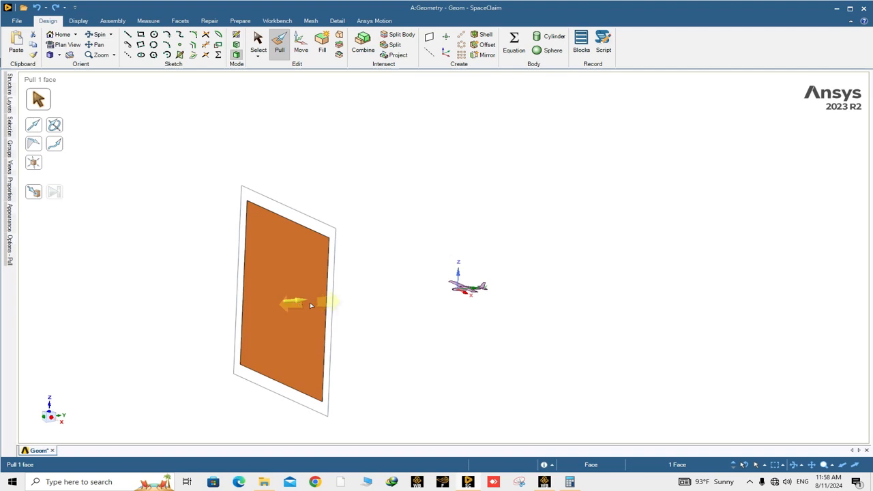
left_click_drag(298, 306, 335, 306)
type("2")
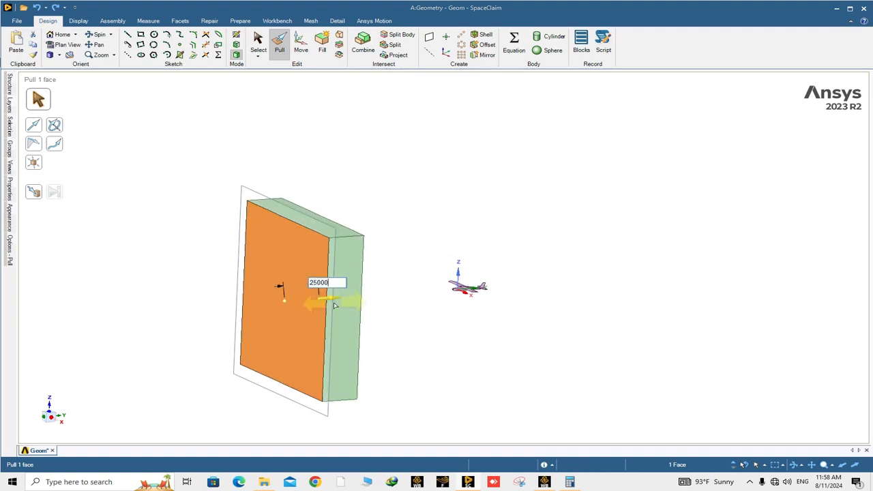
type("5000")
key("Return")
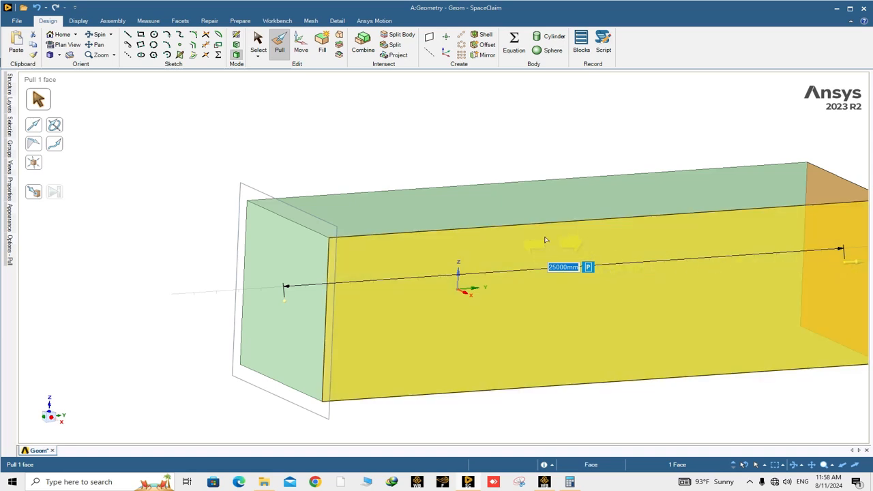
Step: Make the pulled enclosure box transparent
left_click(258, 43)
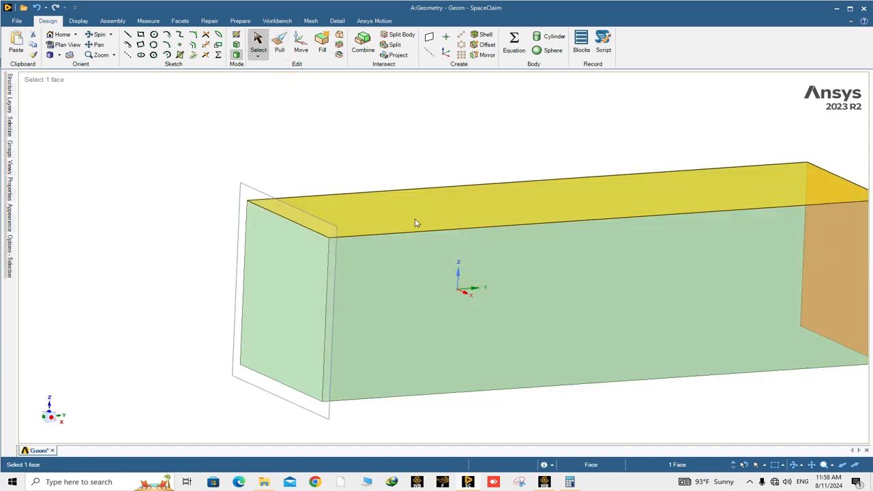
left_click(417, 263)
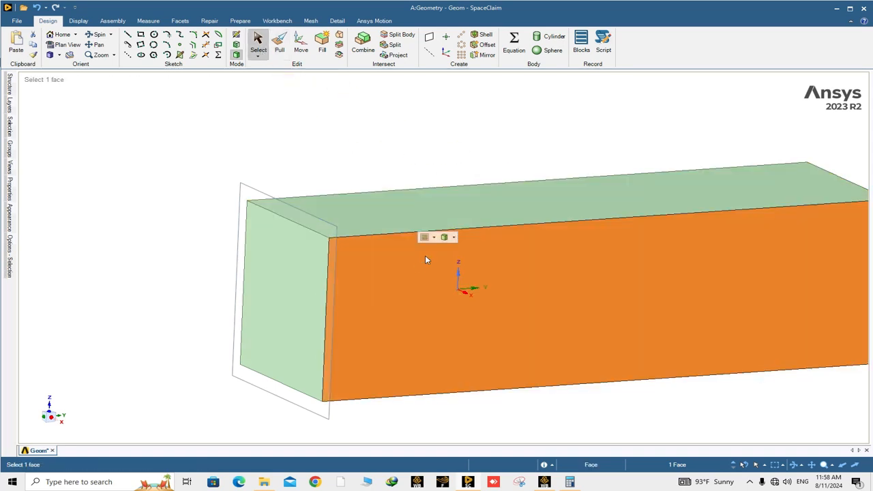
left_click(452, 237)
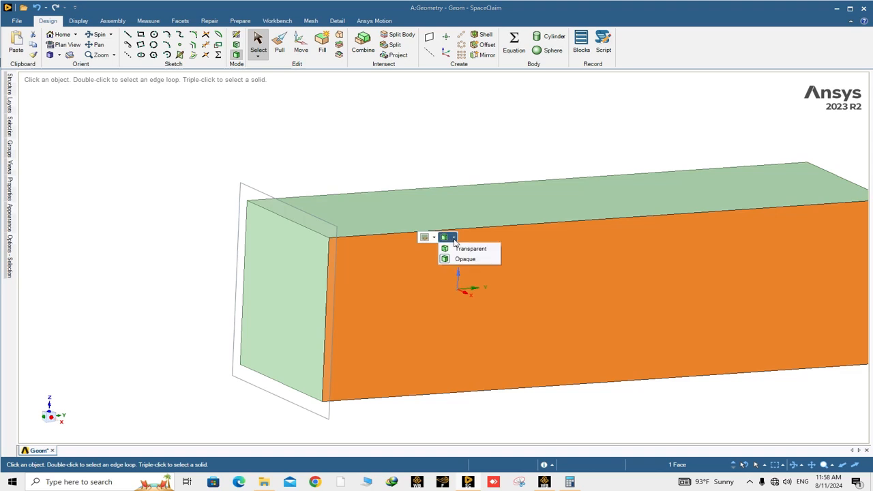
left_click(471, 247)
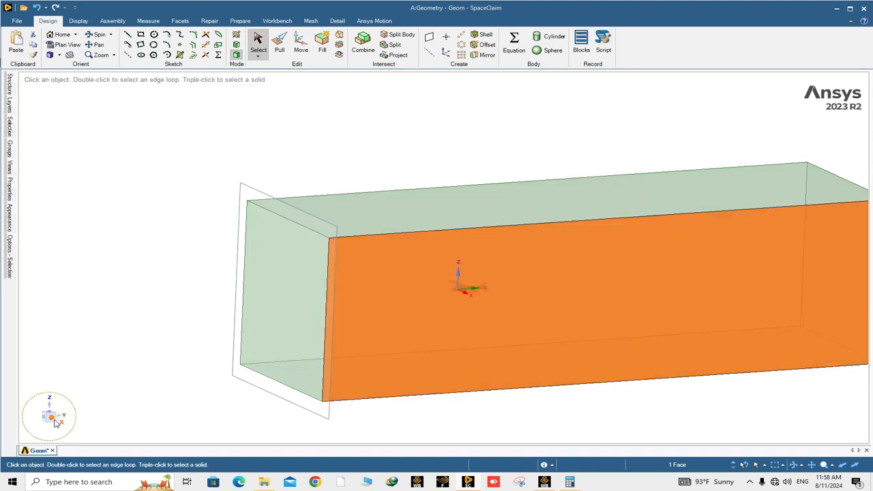
Step: Examine the UAV's placement inside the enclosure from the side and from angled views
left_click(53, 418)
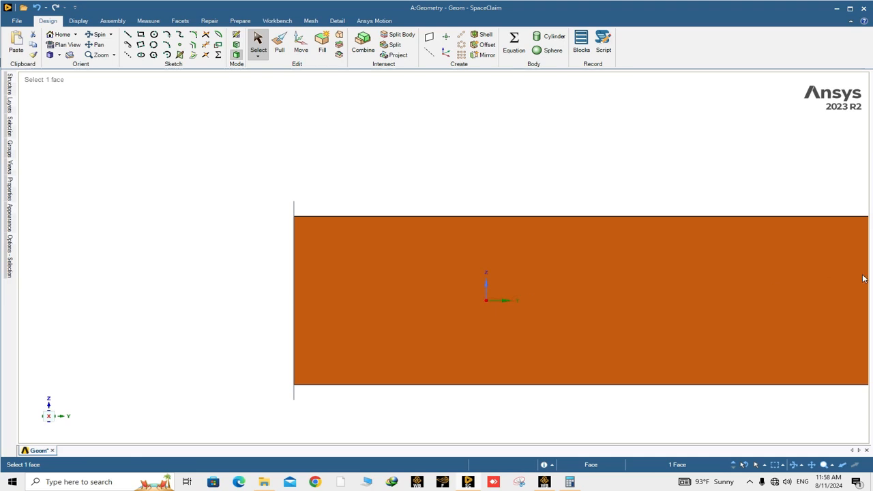
middle_click_drag(703, 308, 611, 312, "shift")
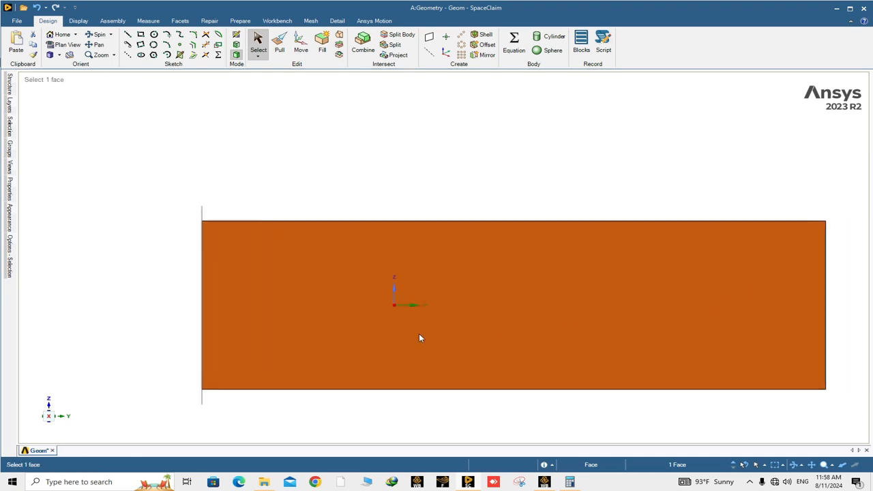
middle_click_drag(418, 334, 435, 350)
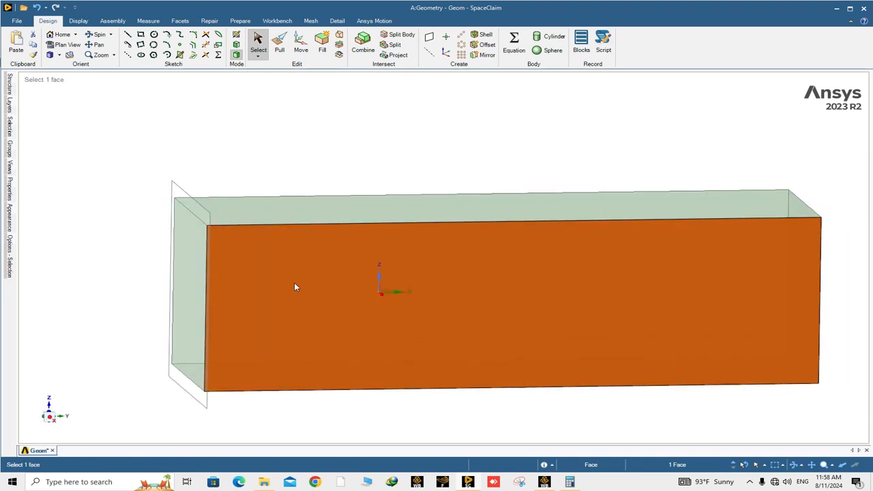
scroll(289, 291, "up", 3)
scroll(304, 297, "down", 3)
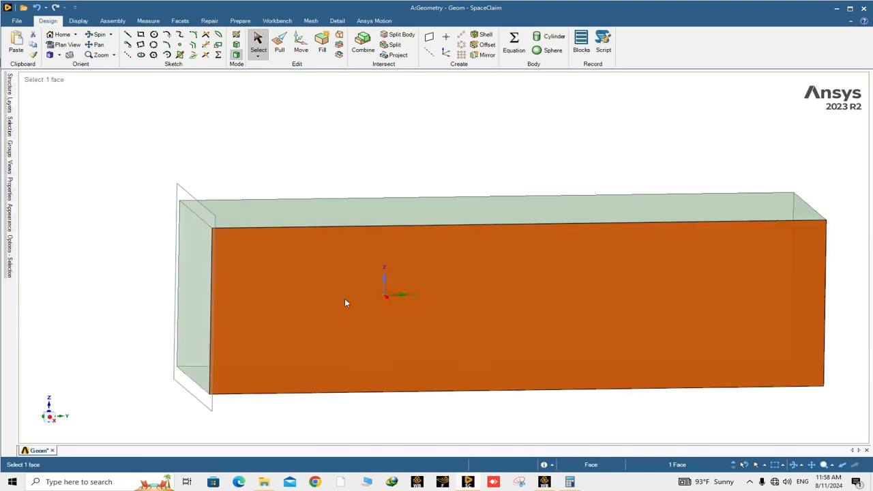
scroll(378, 298, "up", 3)
scroll(378, 299, "down", 3)
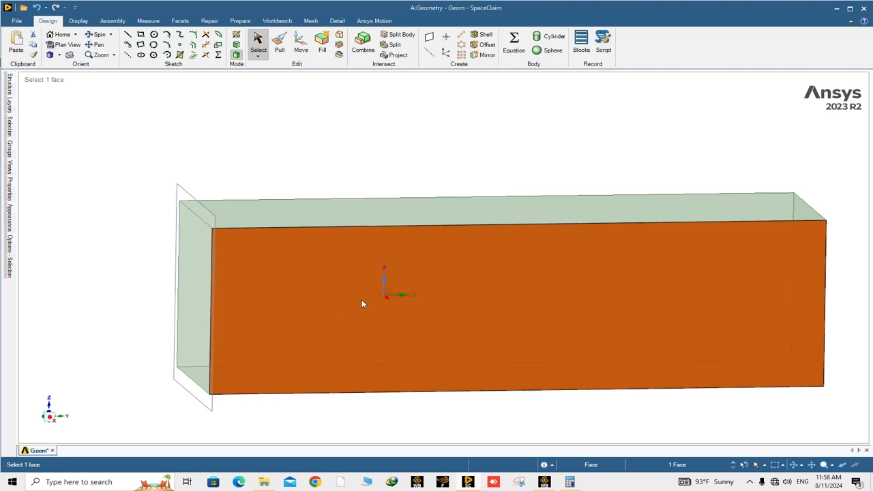
scroll(379, 305, "up", 3)
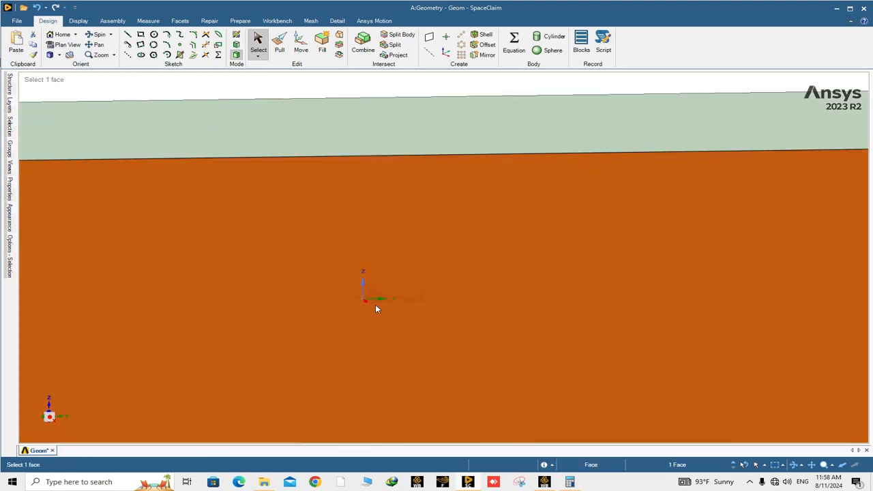
scroll(375, 309, "down", 5)
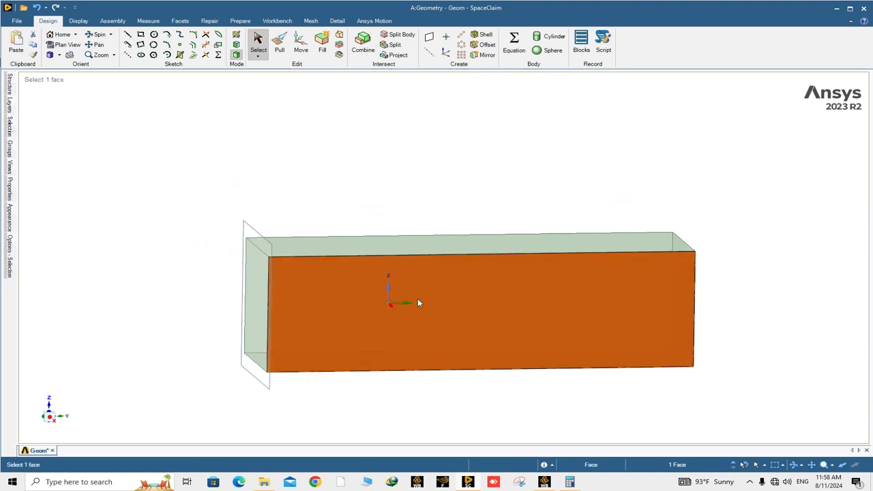
scroll(409, 309, "up", 3)
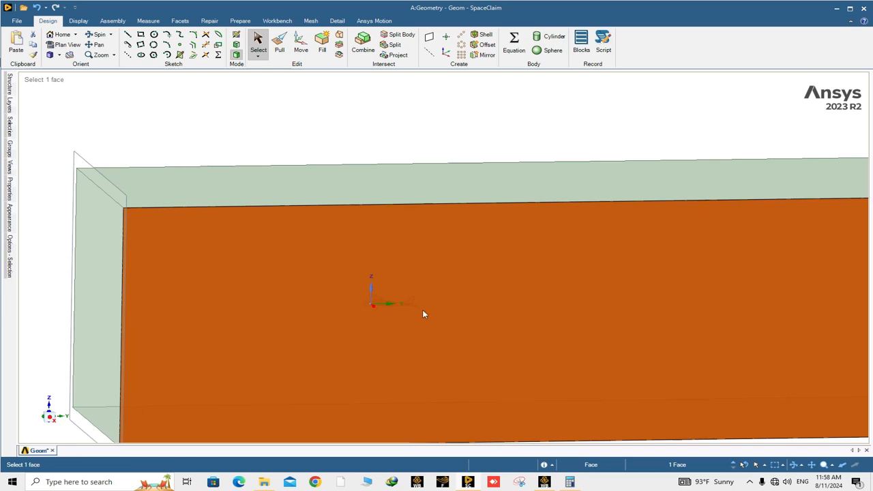
scroll(423, 314, "down", 3)
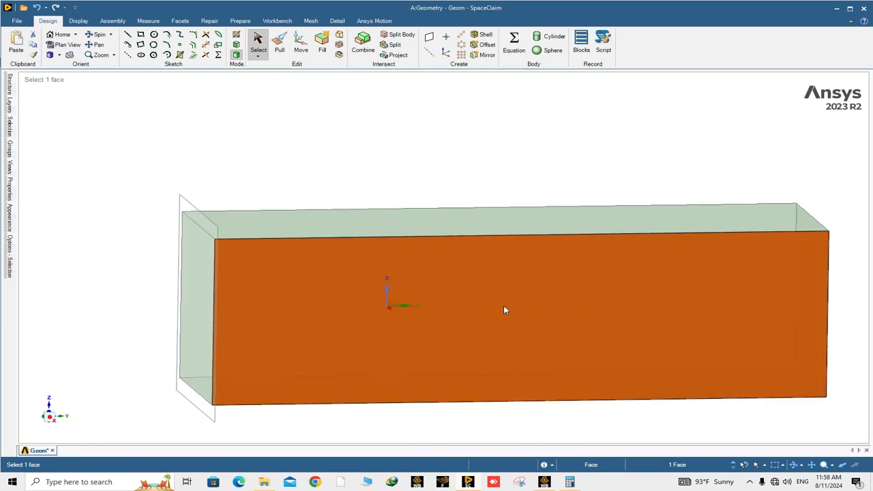
scroll(389, 308, "up", 5)
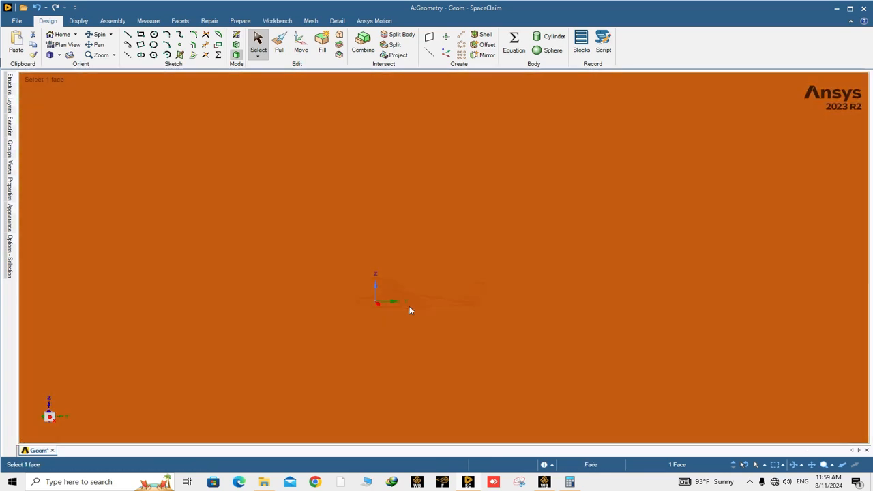
scroll(411, 312, "down", 5)
middle_click_drag(489, 381, 436, 396)
key("Escape")
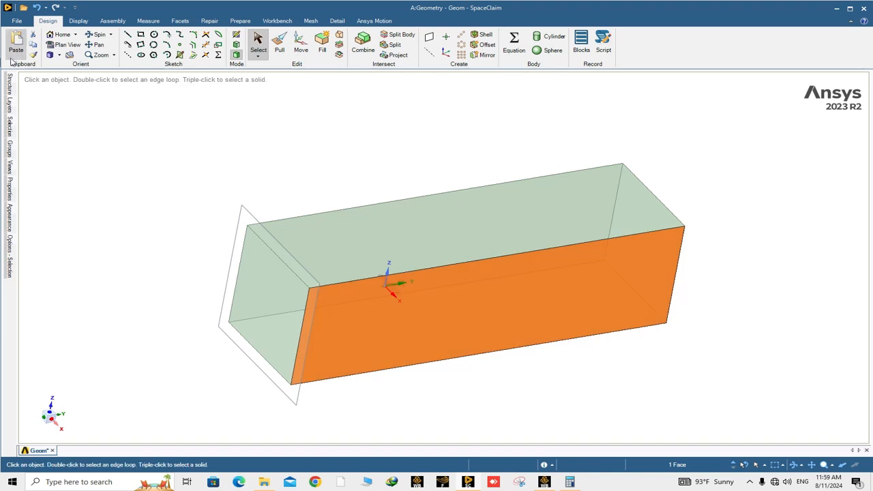
Step: Check the two solids in the model structure and hide the sketch plane at the enclosure's front face
mouse_move(9, 92)
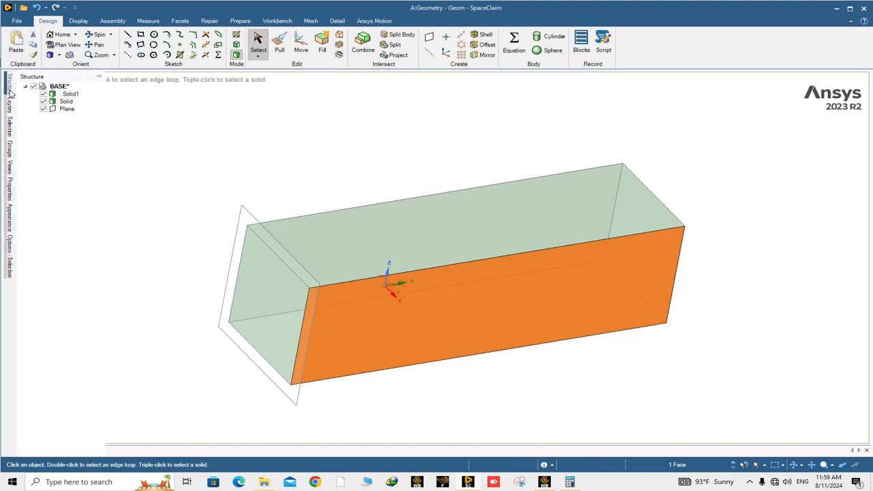
left_click(70, 94)
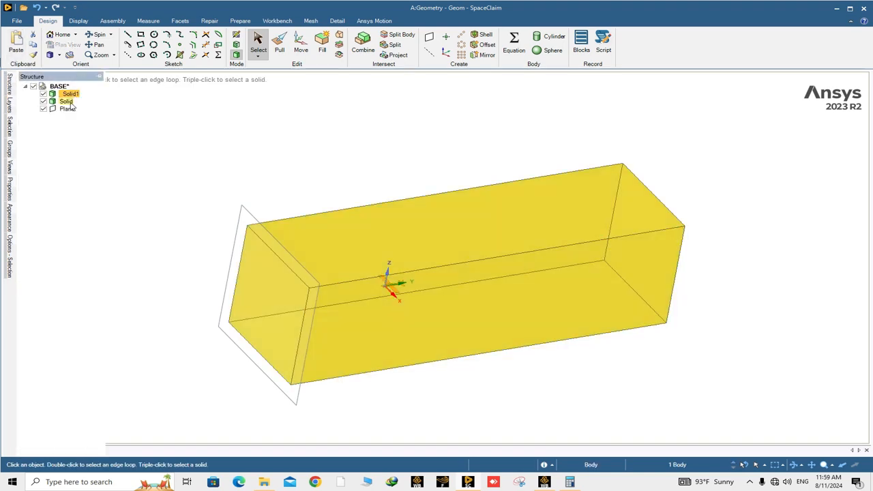
left_click(68, 101)
left_click(68, 109)
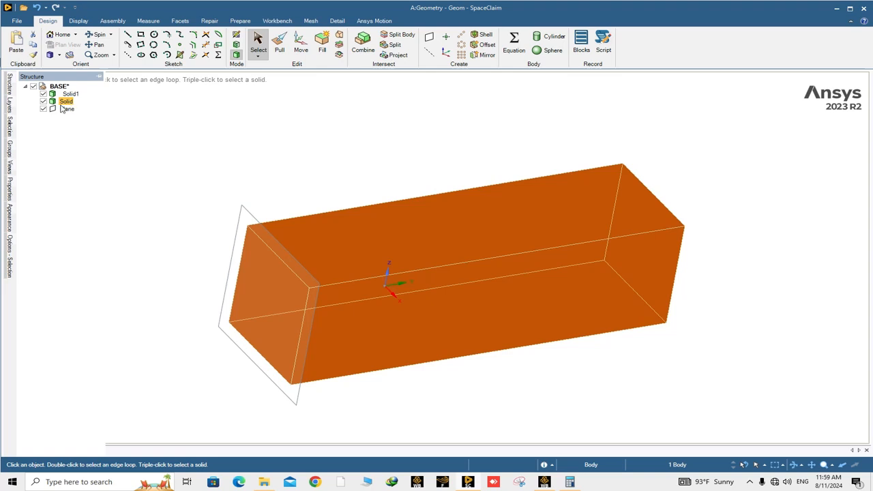
left_click(43, 110)
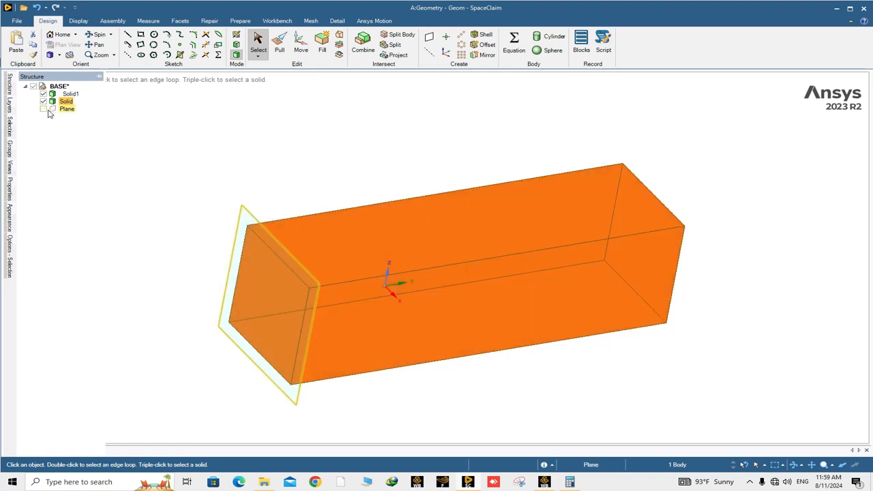
left_click(127, 123)
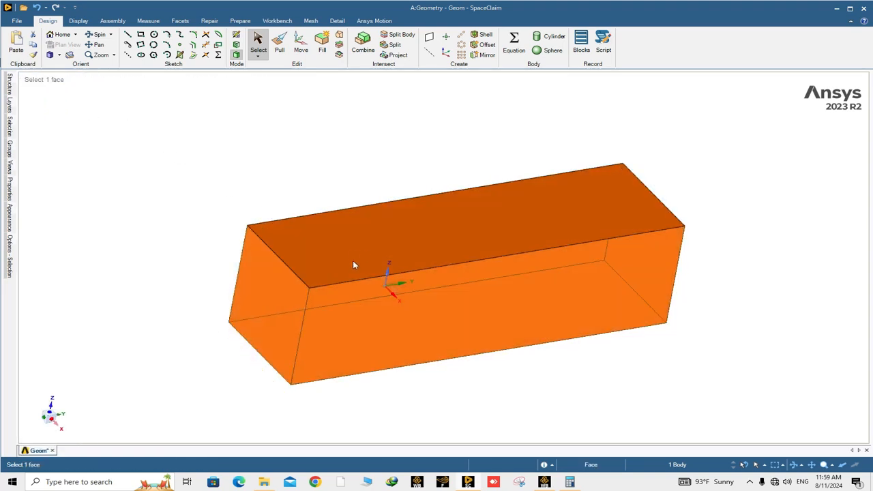
Step: Check the two solids in the model structure and examine where the UAV sits inside the transparent enclosure
mouse_move(11, 89)
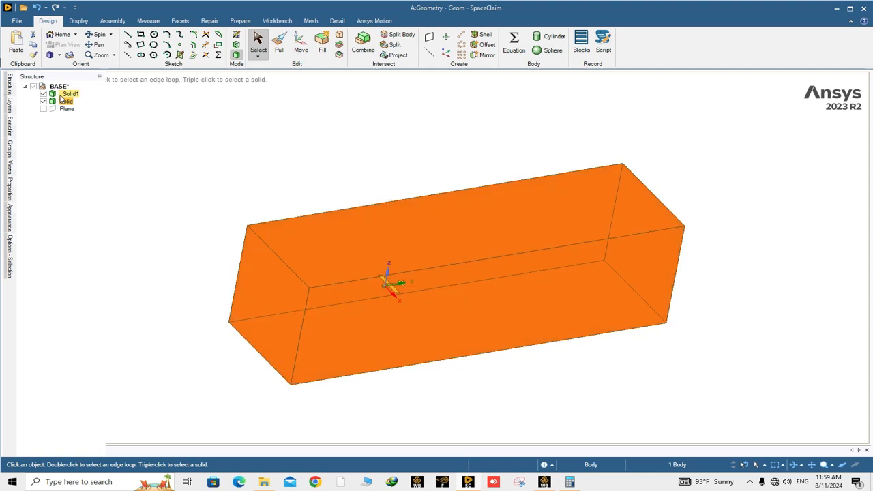
left_click(63, 95)
left_click(370, 307)
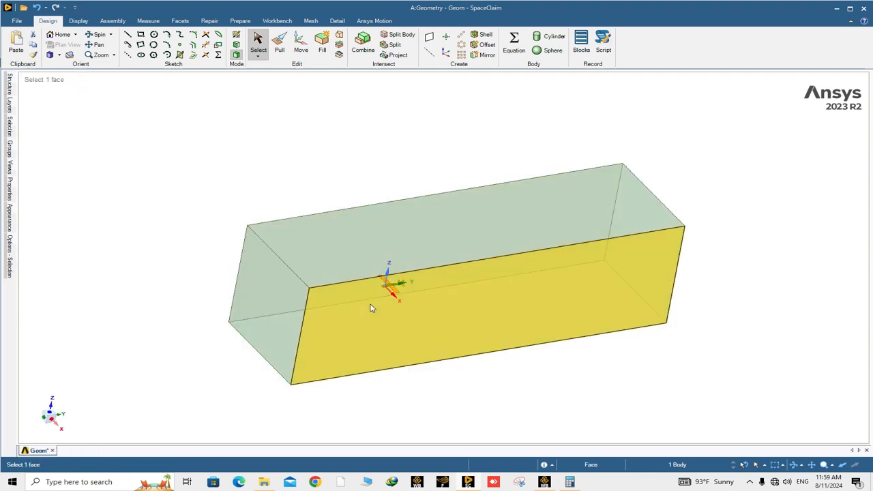
scroll(411, 284, "up", 3)
scroll(414, 276, "down", 2)
scroll(414, 276, "down", 3)
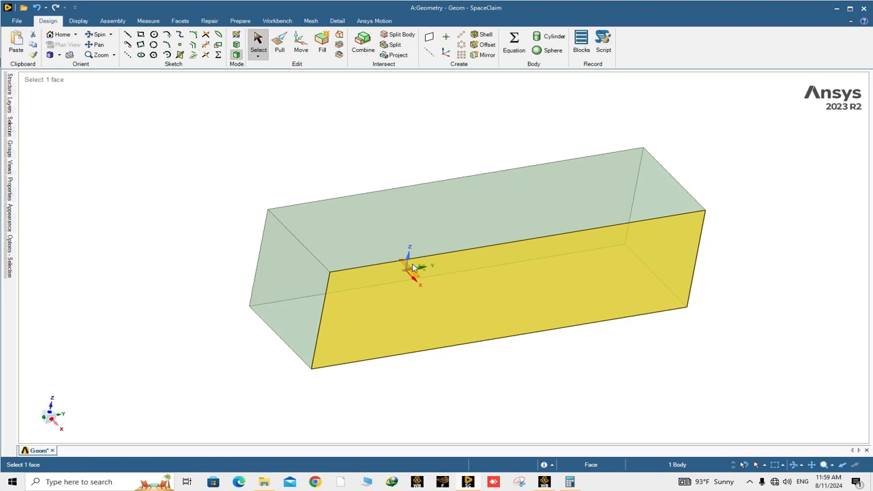
scroll(399, 276, "up", 3)
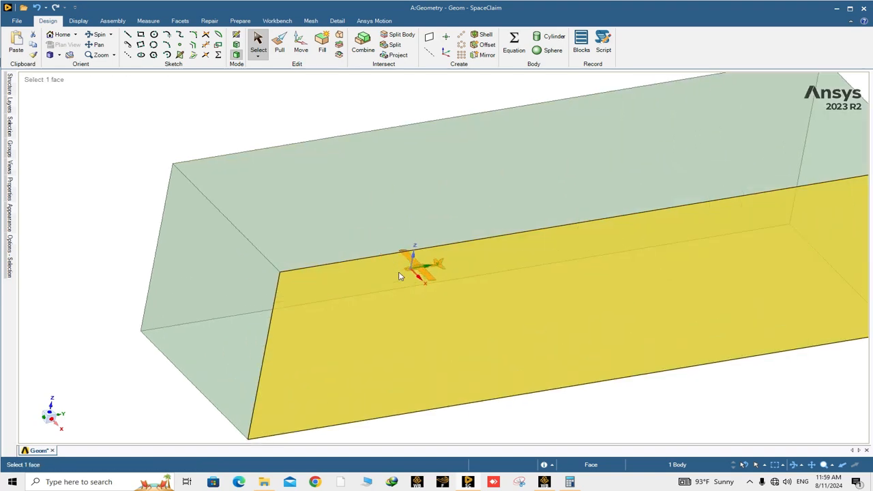
scroll(414, 273, "down", 3)
Step: Examine the UAV body up close through the enclosure's upper faces, then view the whole box at an angle
middle_click_drag(418, 294, 410, 272)
left_click(410, 272)
scroll(410, 272, "up", 4)
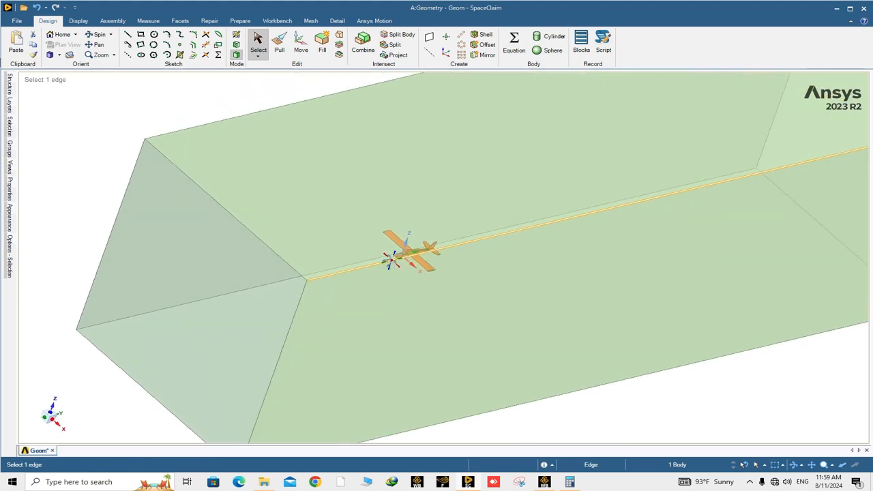
left_click(400, 250)
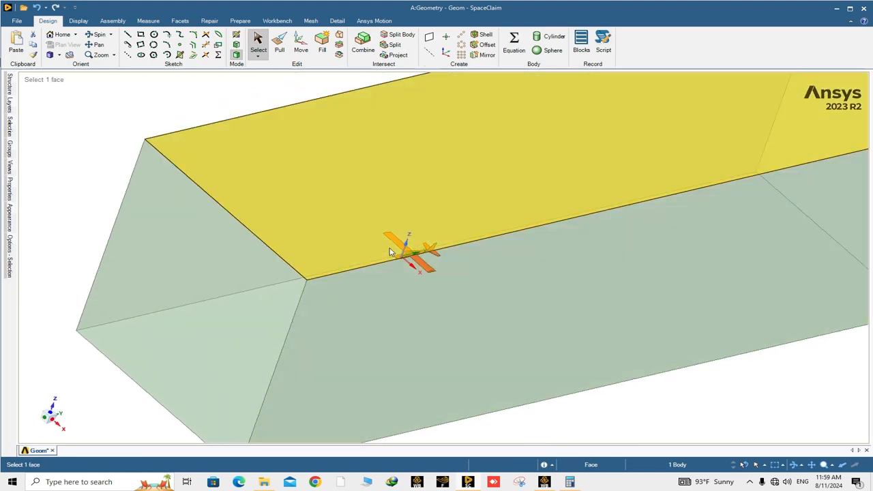
left_click(396, 278)
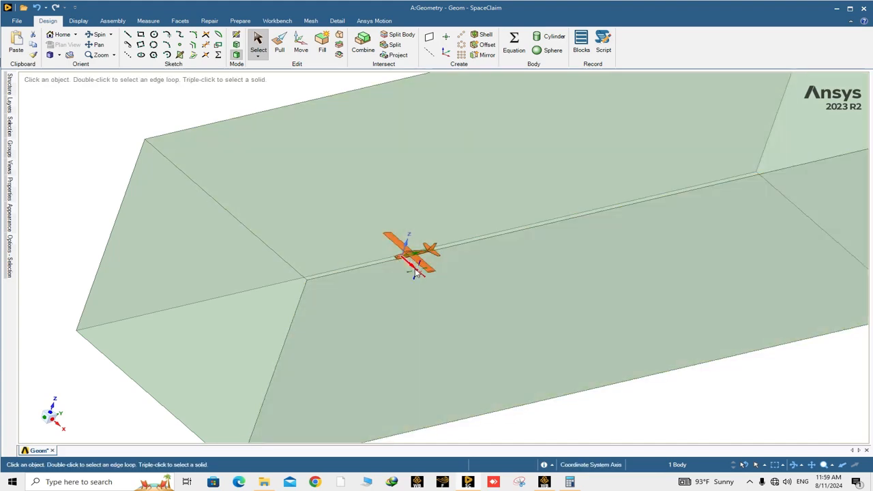
scroll(415, 280, "up", 2)
left_click(384, 254)
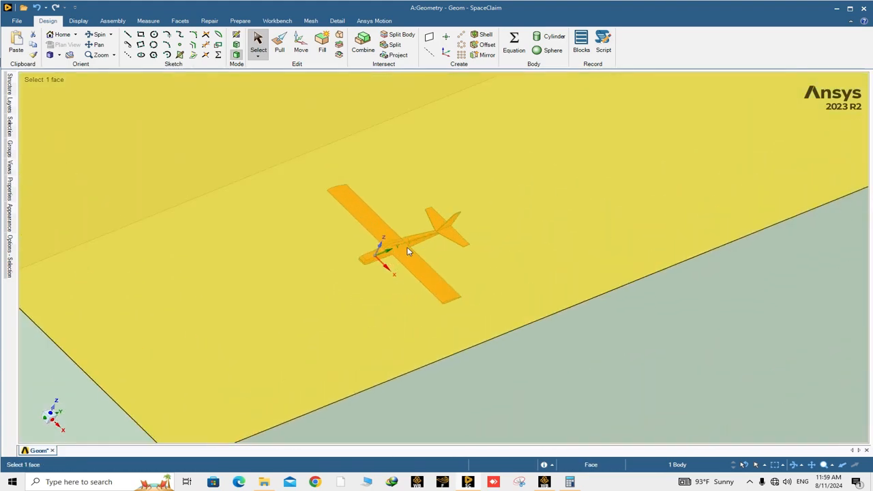
scroll(388, 257, "up", 3)
scroll(389, 255, "down", 4)
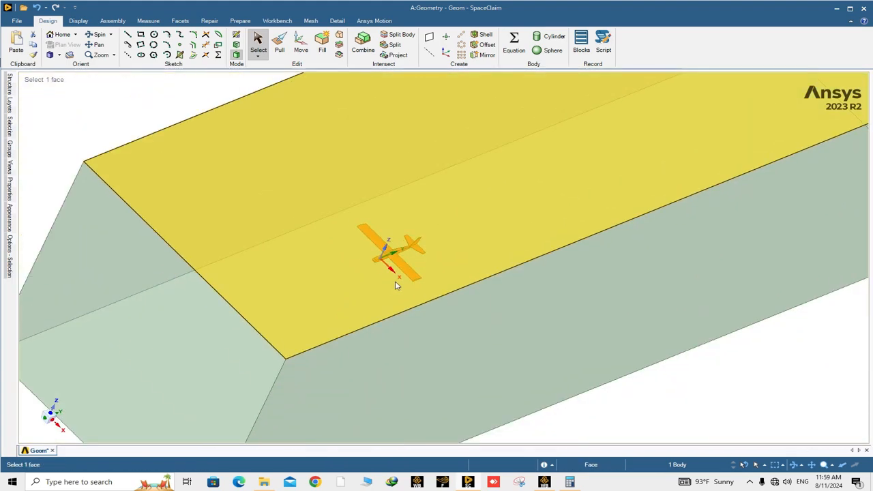
mouse_move(395, 281)
middle_mouse_down()
mouse_move(384, 249)
mouse_move(393, 258)
middle_mouse_up()
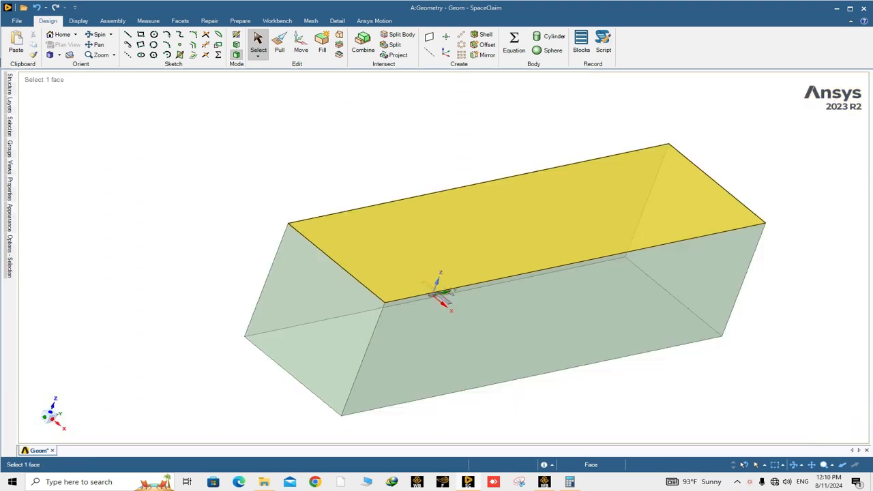
Step: Use Combine with the enclosure box as the target and the UAV solid Solid1 as the cutter
left_click(380, 138)
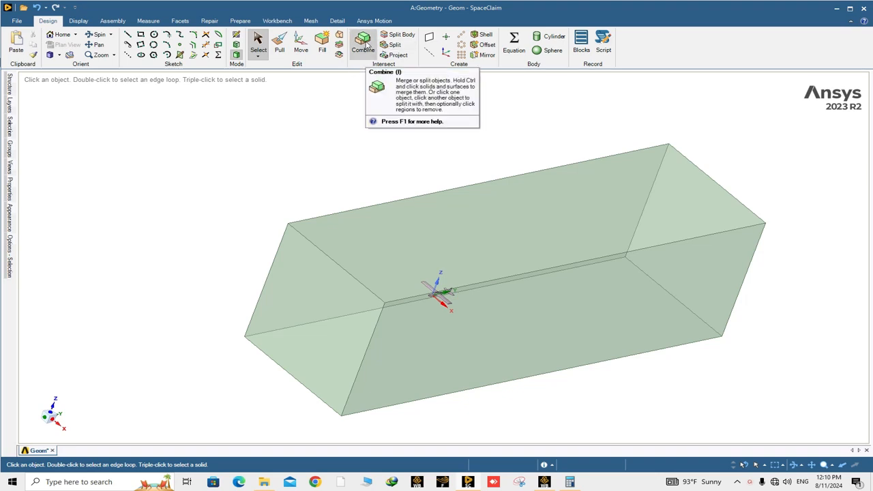
left_click(368, 44)
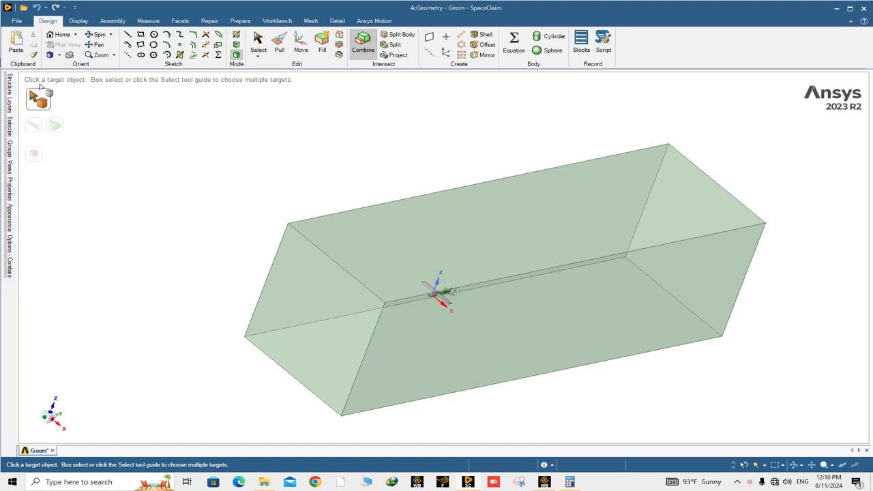
left_click(323, 230)
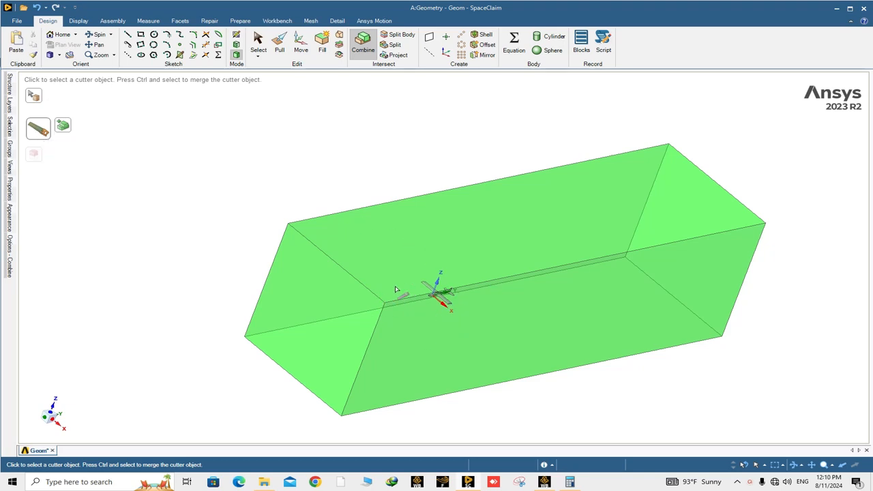
left_click(10, 86)
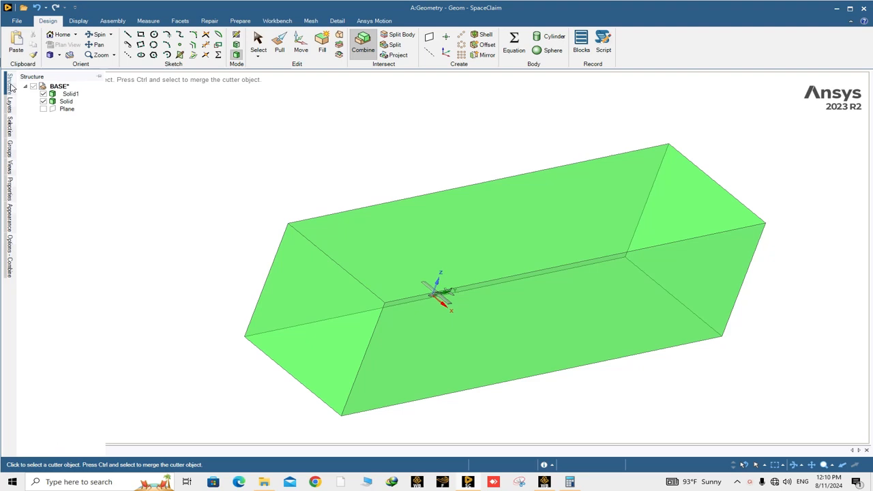
left_click(77, 97)
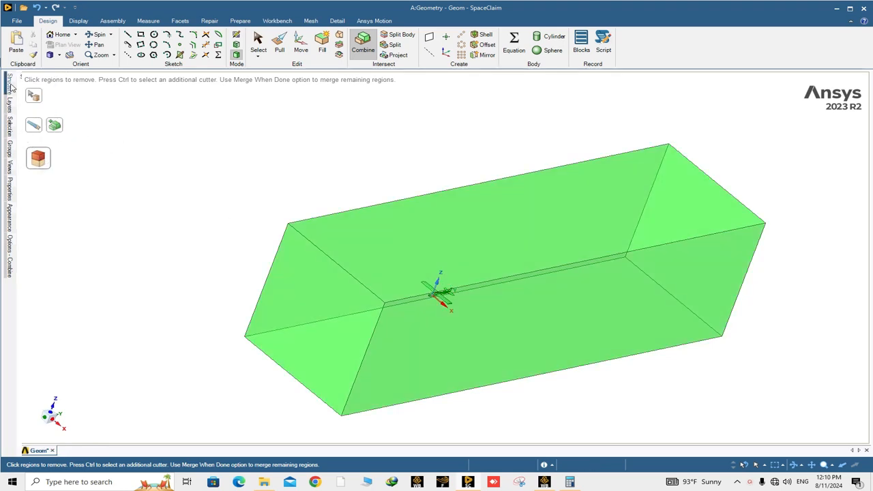
Step: Remove the UAV-shaped region that the cut produced inside the enclosure
mouse_move(11, 87)
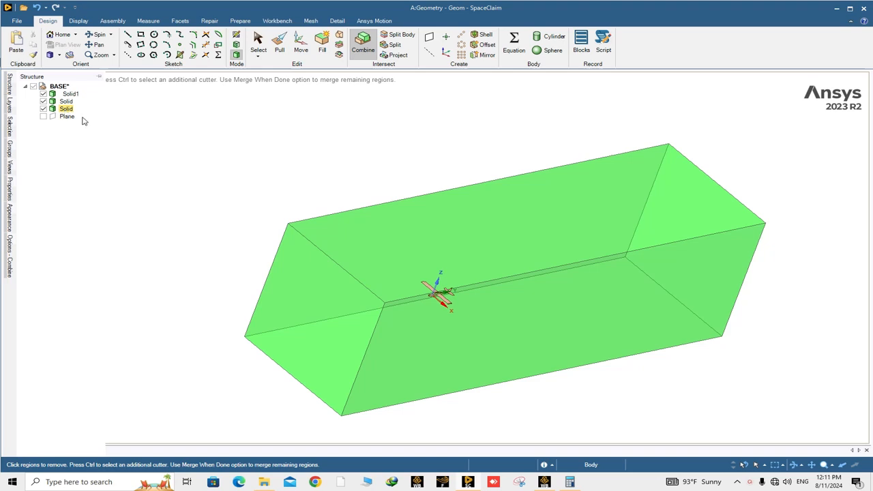
scroll(424, 286, "up", 3)
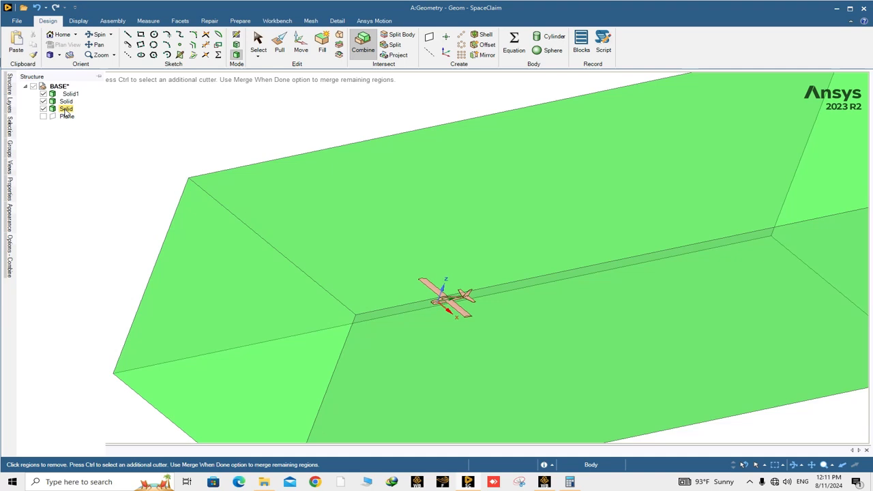
left_click(65, 110)
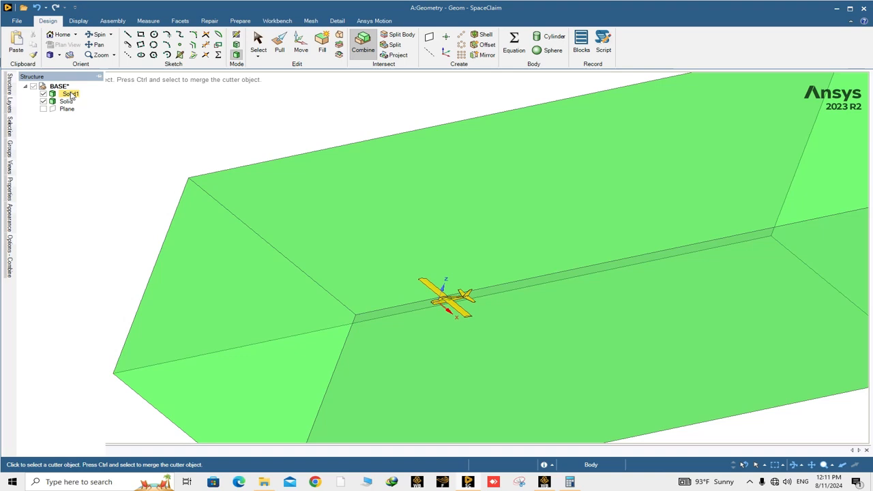
Step: Delete the original UAV body Solid1 from the model structure
left_click(70, 95)
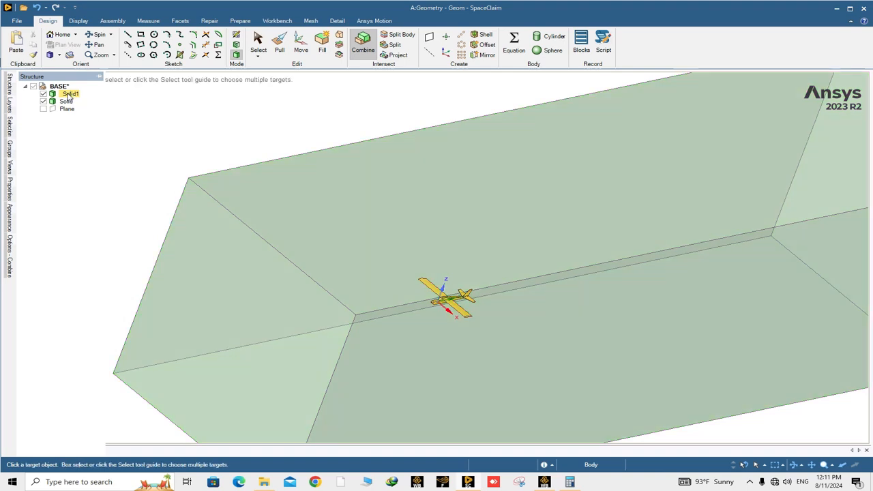
right_click(69, 97)
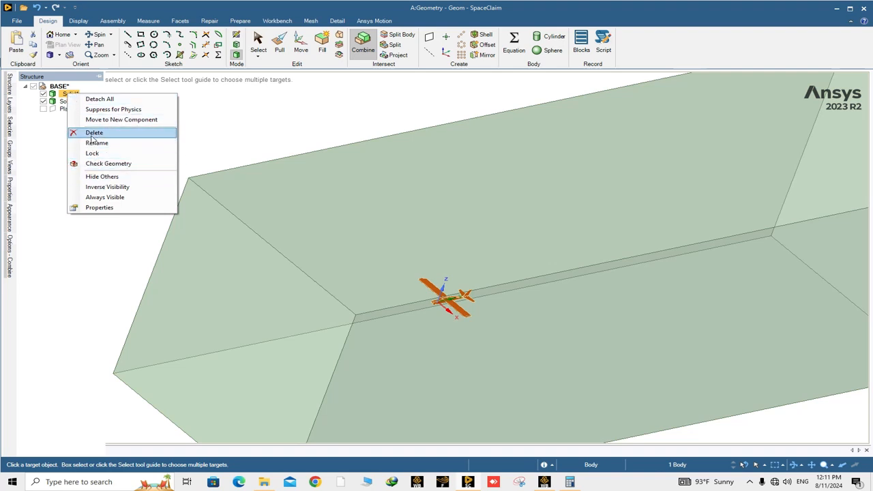
left_click(93, 133)
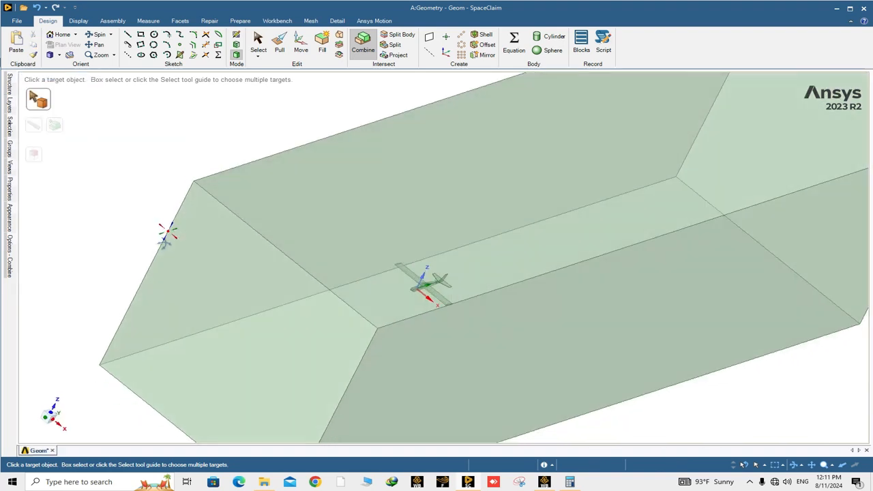
Step: Examine the UAV-shaped cavity in the remaining enclosure solid from close and angled views
middle_click_drag(163, 244, 157, 248)
middle_click_drag(364, 281, 387, 272)
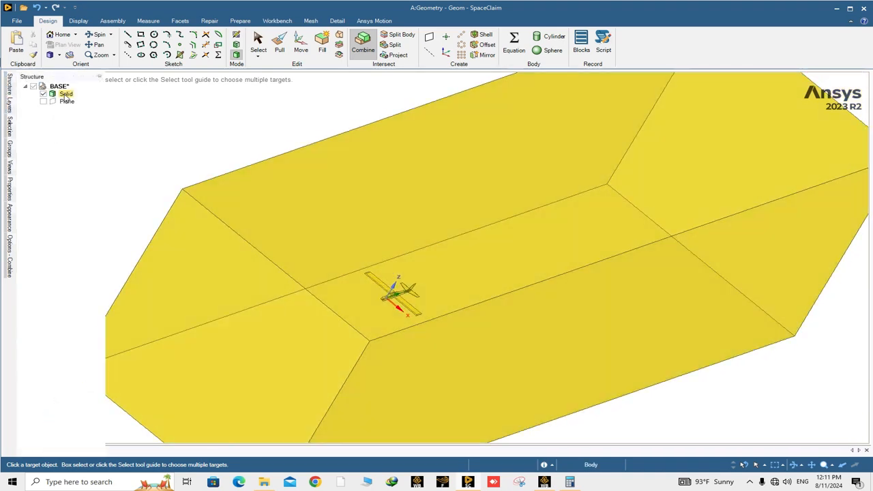
left_click(247, 287)
middle_click_drag(248, 286, 304, 300)
scroll(356, 237, "up", 5)
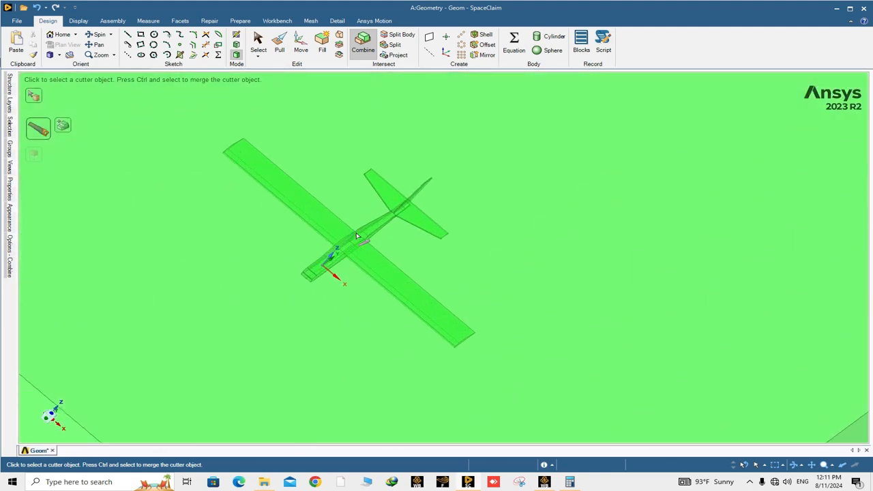
middle_click_drag(356, 272, 334, 271)
scroll(336, 274, "down", 8)
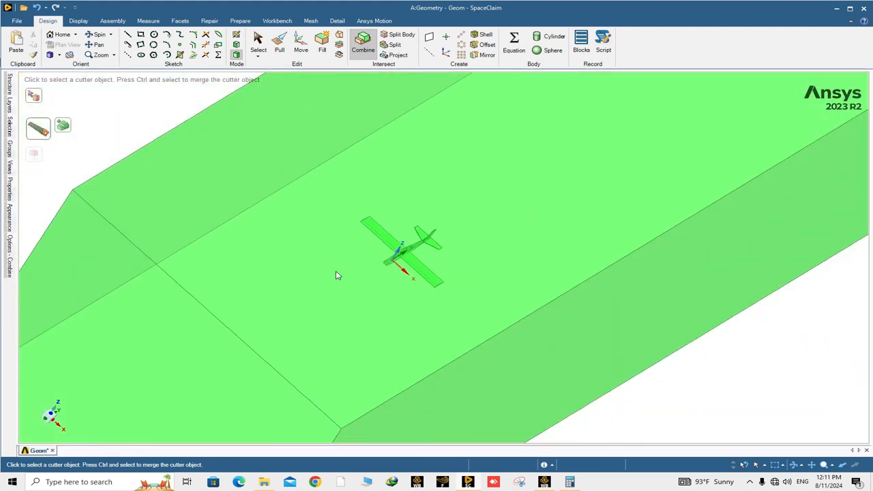
middle_click_drag(330, 305, 337, 283)
scroll(337, 283, "up", 5)
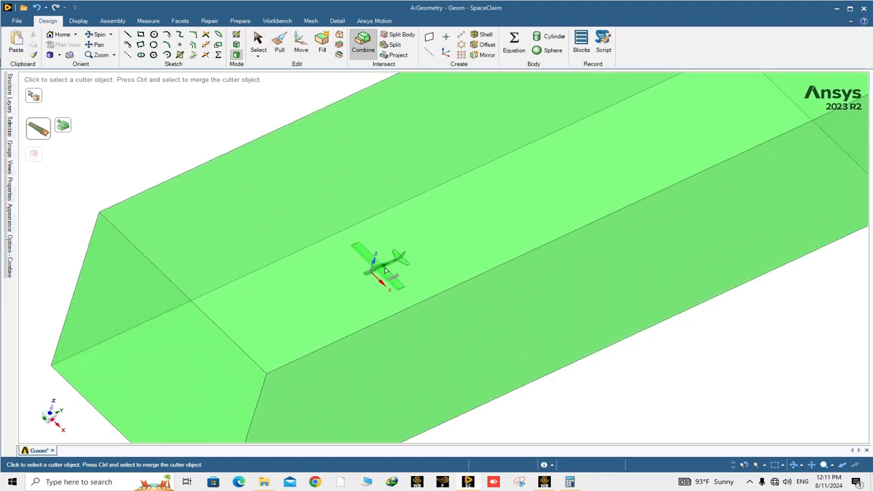
Step: Leave the Combine tool, select the single remaining solid in the model structure and examine its full extent
left_click(259, 42)
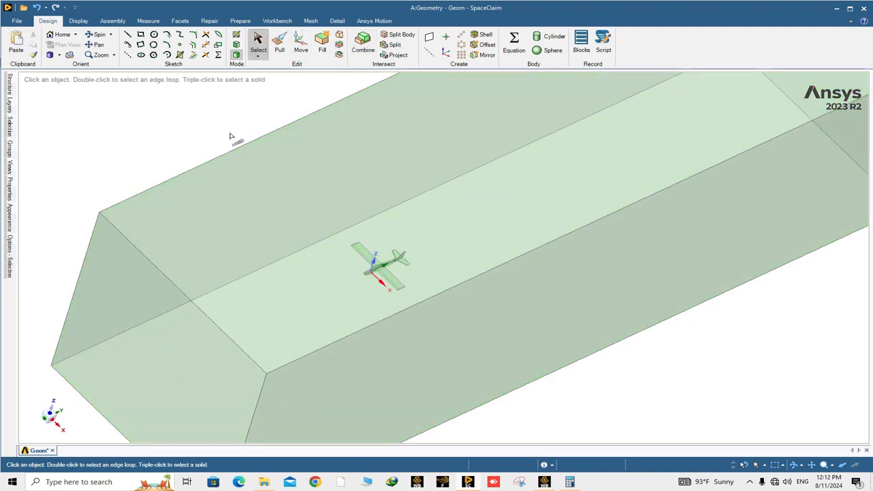
left_click(10, 87)
left_click(65, 93)
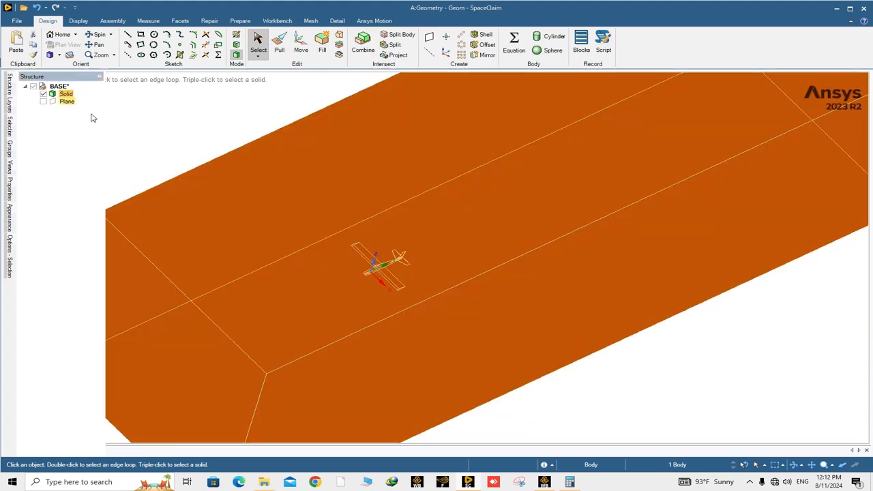
scroll(310, 235, "down", 10)
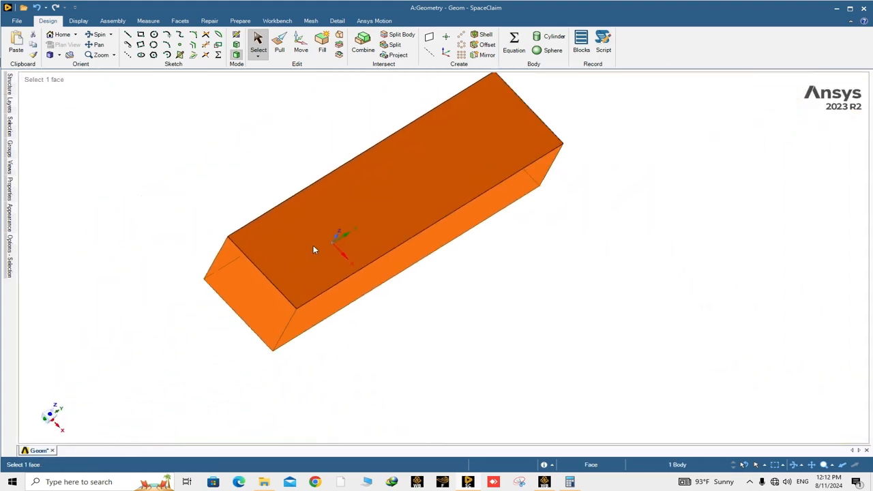
scroll(293, 253, "up", 10)
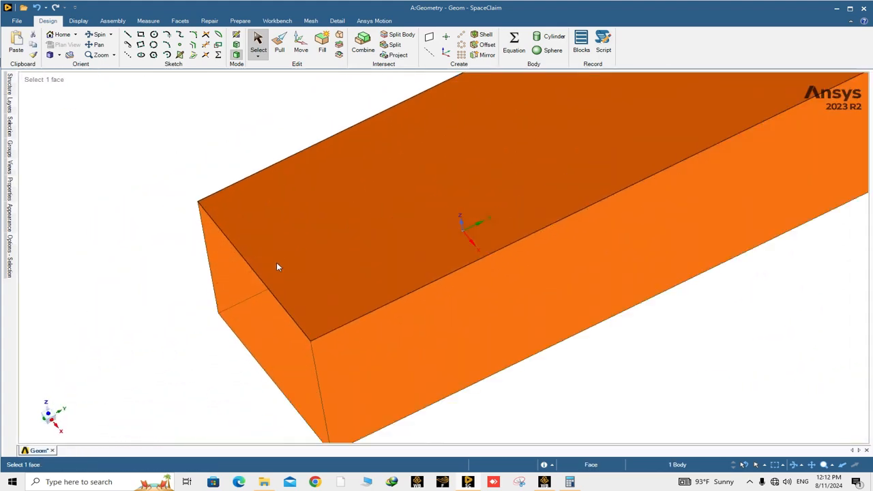
middle_click_drag(246, 274, 288, 276)
scroll(344, 258, "up", 4)
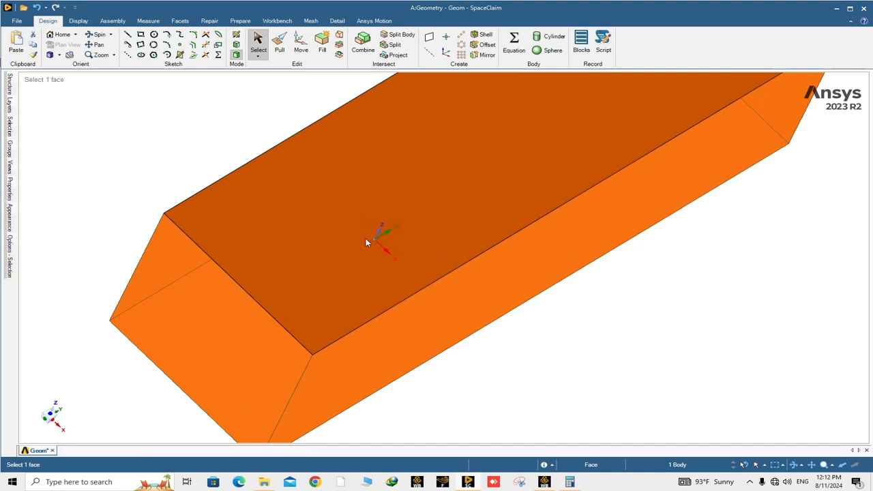
scroll(389, 250, "down", 4)
left_click(543, 418)
Step: Inspect the enclosure's top, side and front faces around the UAV cavity from angled views
middle_click_drag(460, 377, 446, 354)
left_click(394, 189)
scroll(327, 269, "up", 3)
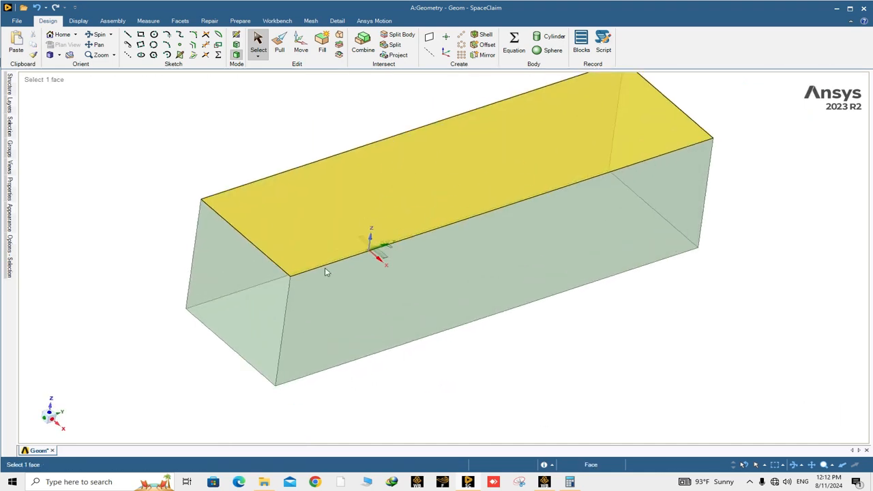
left_click(346, 295)
middle_click_drag(355, 301, 360, 306)
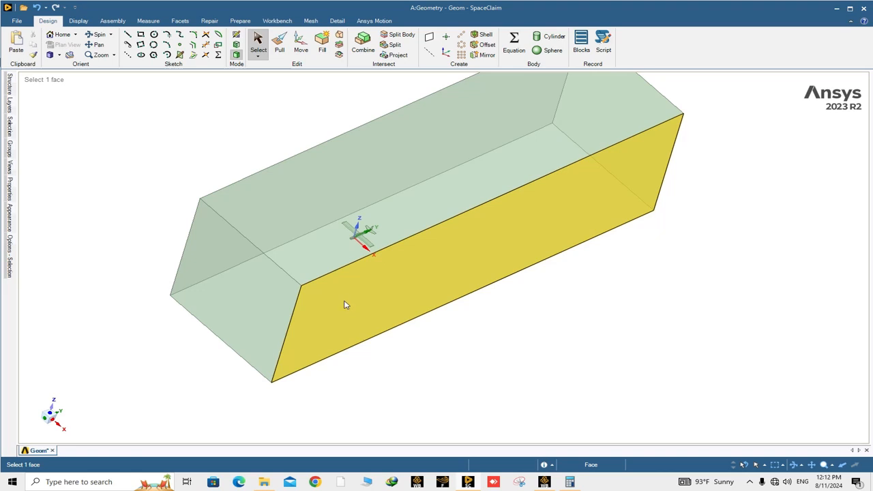
left_click(304, 250)
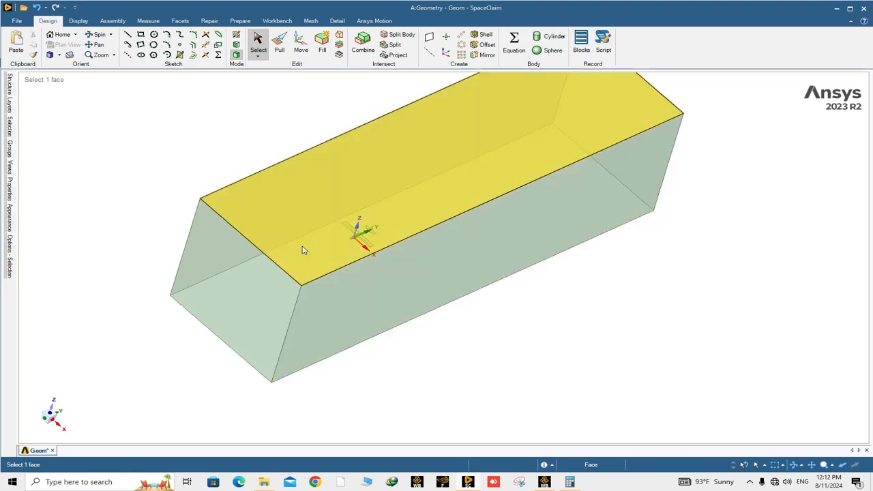
left_click(168, 205)
scroll(169, 209, "up", 3)
left_click(255, 270)
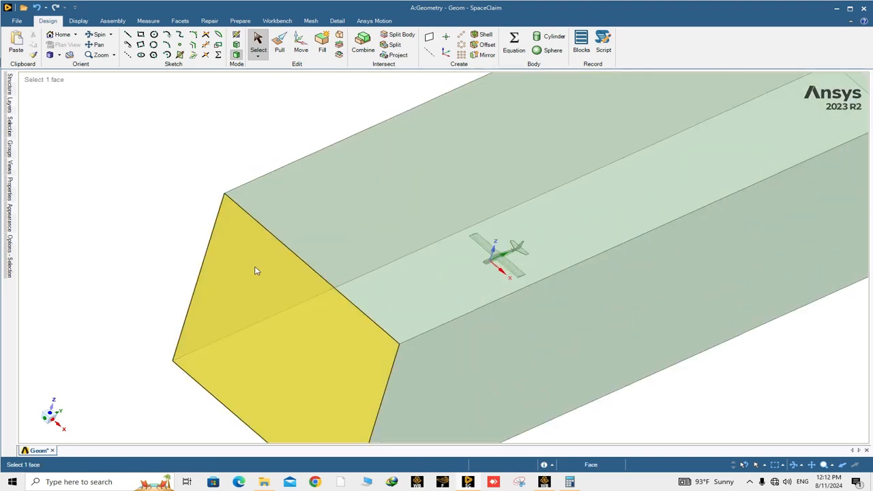
scroll(252, 279, "down", 4)
middle_click_drag(246, 327, 216, 320)
left_click(213, 317)
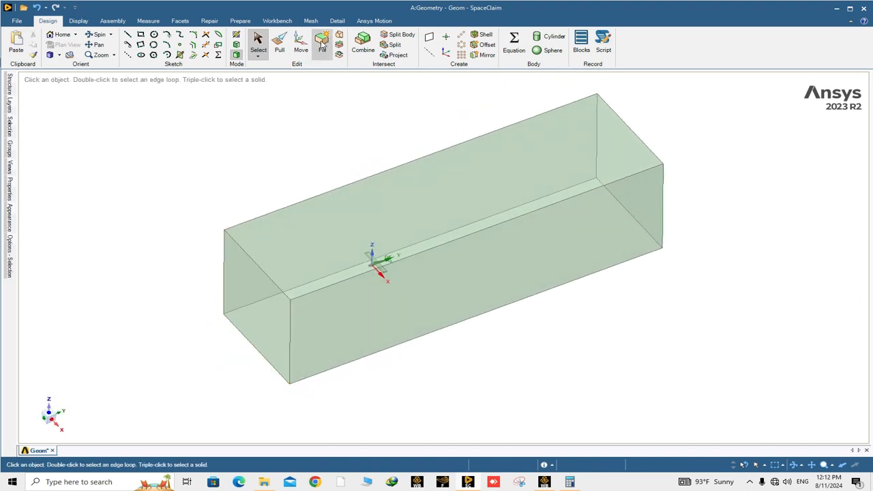
Step: Create a plane through the coordinate system origin, normal to the X axis, dividing the enclosure lengthwise
left_click(11, 87)
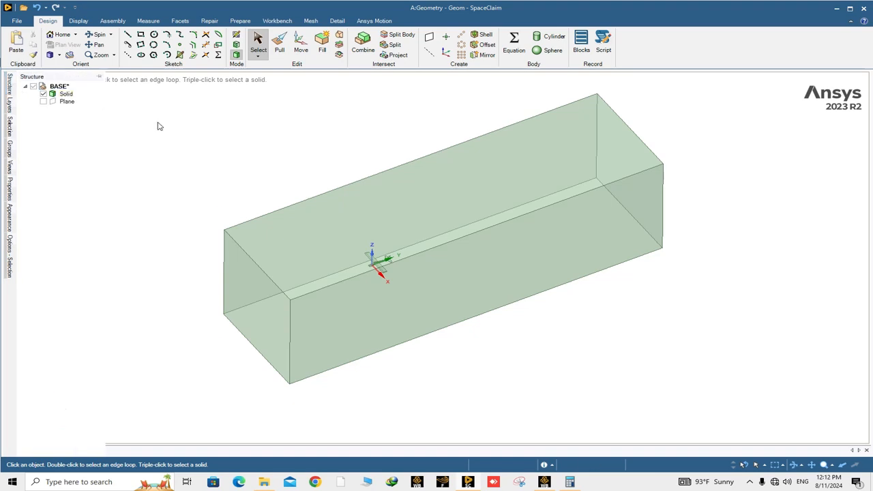
left_click(44, 102)
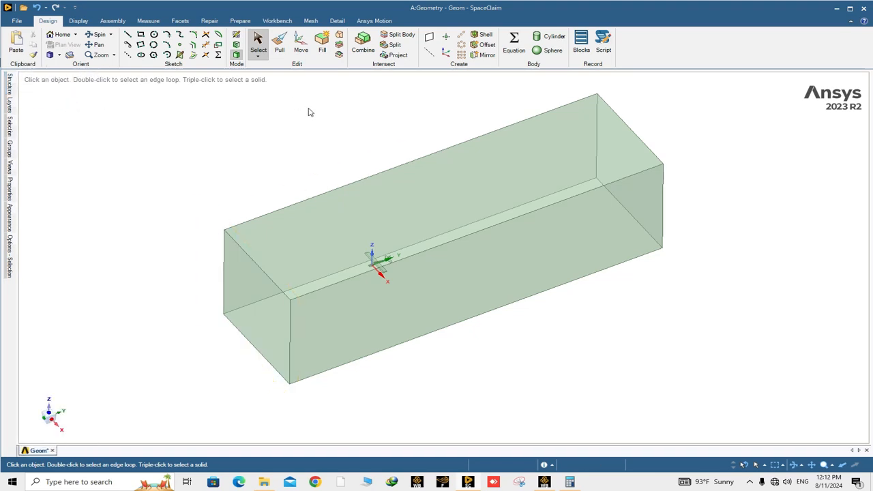
left_click(428, 37)
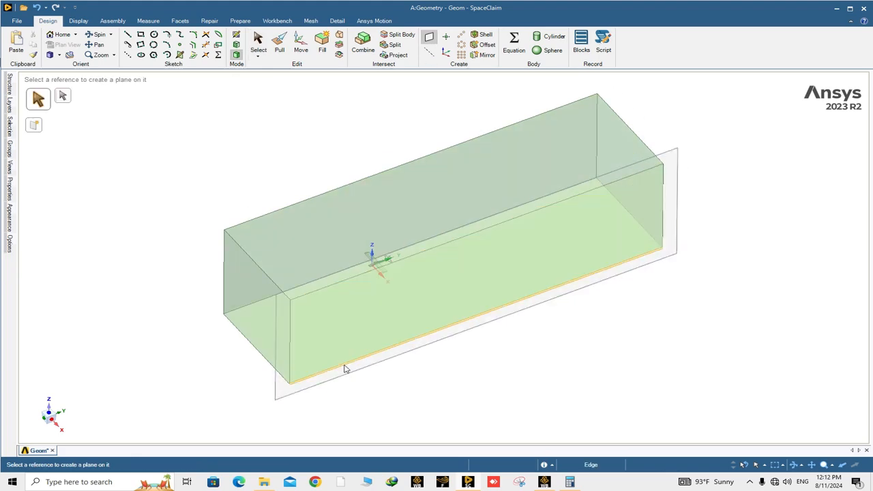
scroll(375, 224, "up", 3)
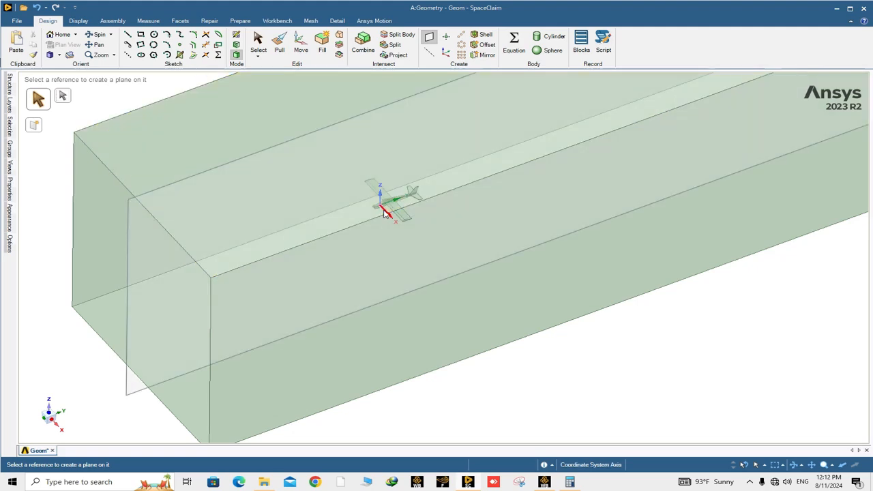
middle_click_drag(399, 240, 321, 230)
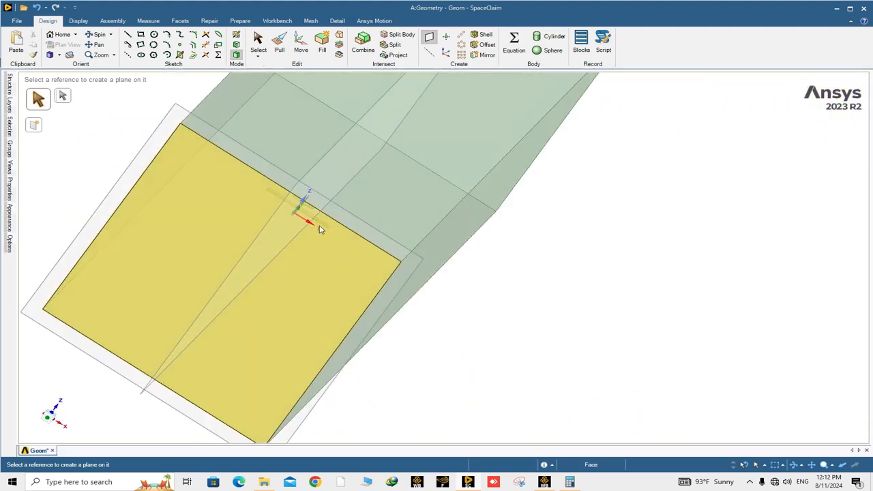
left_click(258, 42)
Step: Examine the new plane's position relative to the UAV cavity and the enclosure in front and angled views
scroll(334, 295, "down", 6)
mouse_move(205, 222)
middle_mouse_down()
mouse_move(173, 220)
mouse_move(152, 244)
mouse_move(156, 259)
middle_mouse_up()
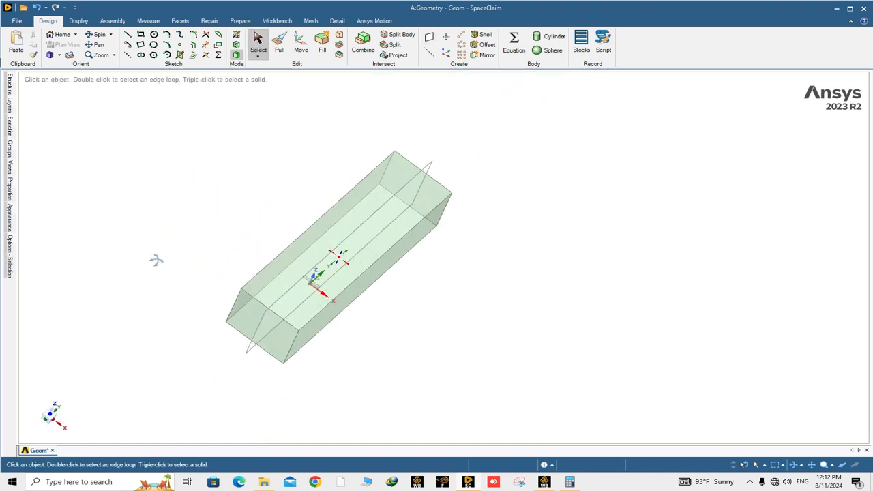
left_click(44, 423)
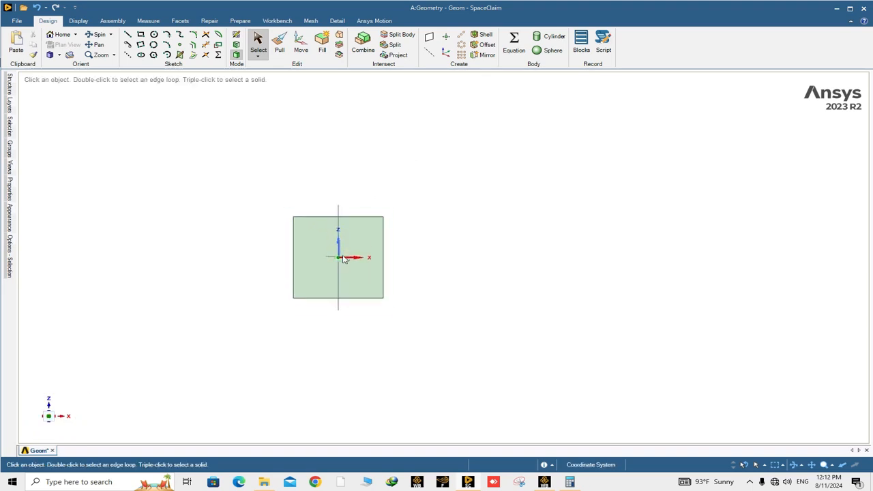
scroll(327, 270, "up", 5)
scroll(338, 250, "down", 8)
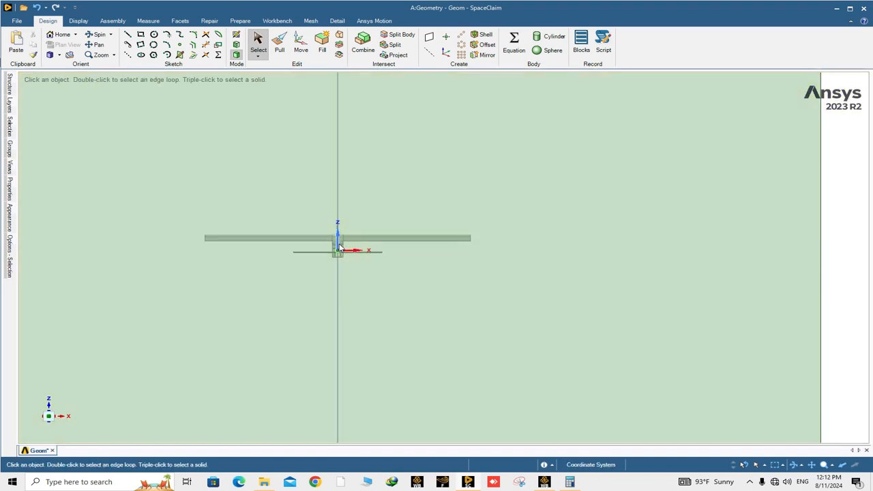
scroll(339, 246, "down", 4)
middle_click_drag(338, 247, 278, 291)
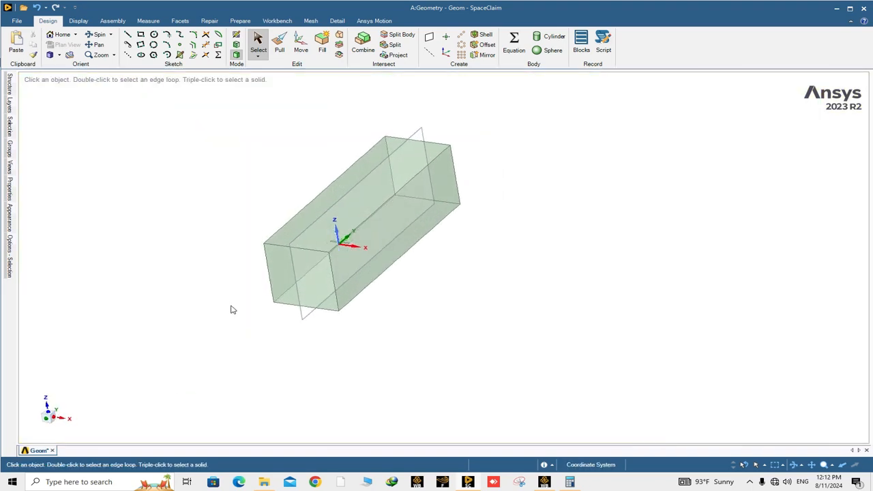
scroll(300, 230, "up", 3)
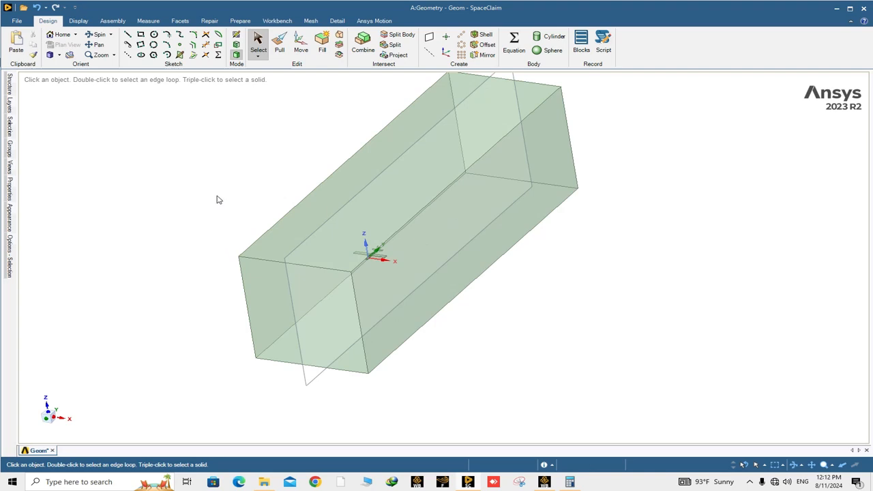
scroll(218, 204, "down", 4)
scroll(214, 157, "up", 2)
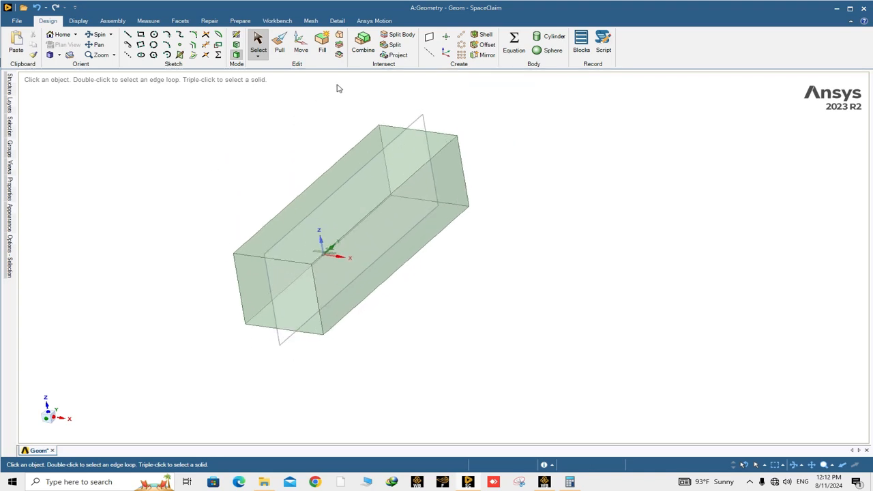
Step: Split the enclosure body along the lengthwise plane and remove the half on the negative X side
left_click(405, 34)
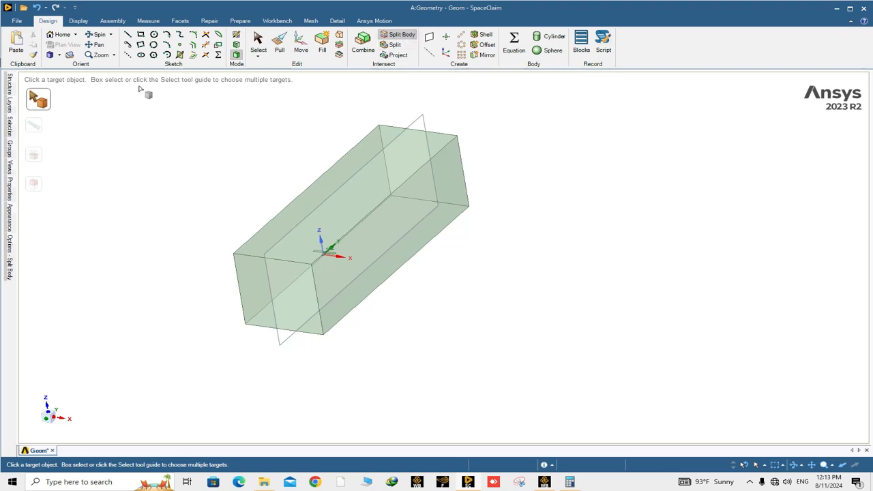
left_click(280, 220)
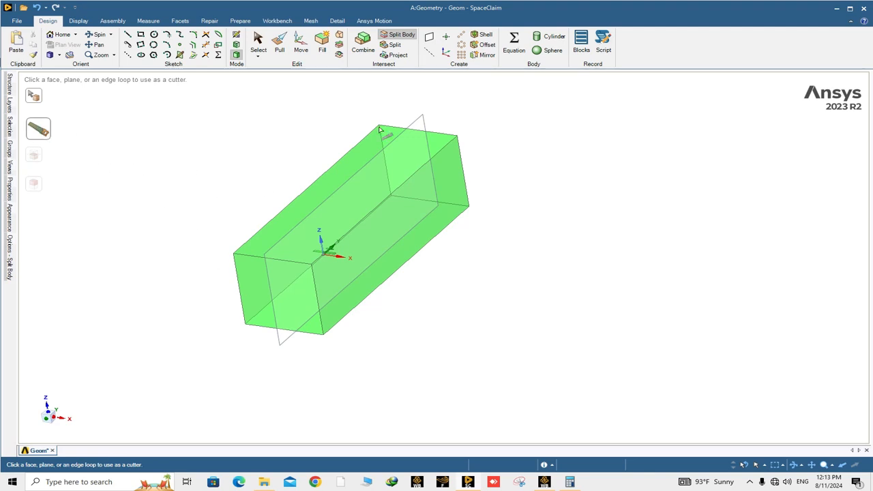
left_click(423, 120)
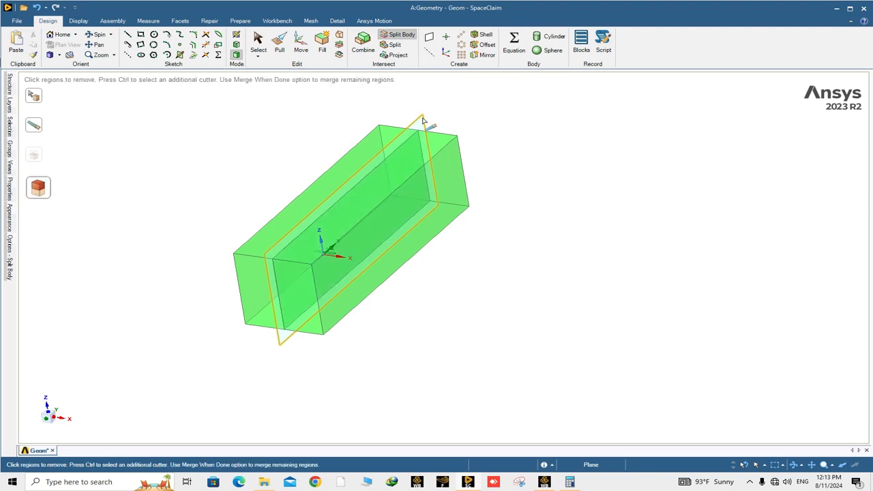
middle_click_drag(130, 247, 362, 343)
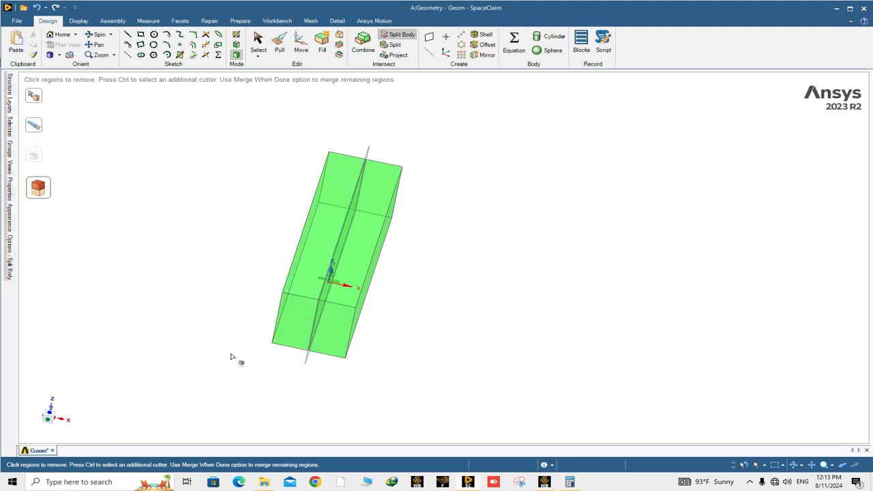
left_click(300, 285)
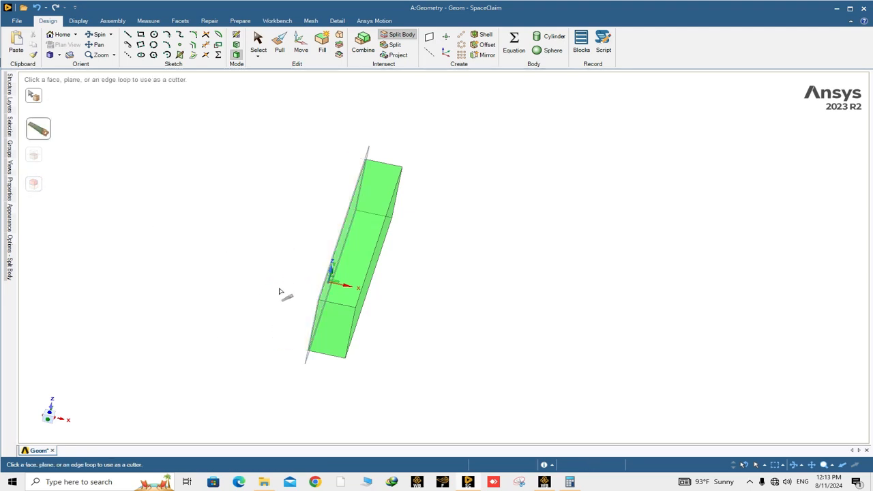
middle_click_drag(285, 296, 399, 337)
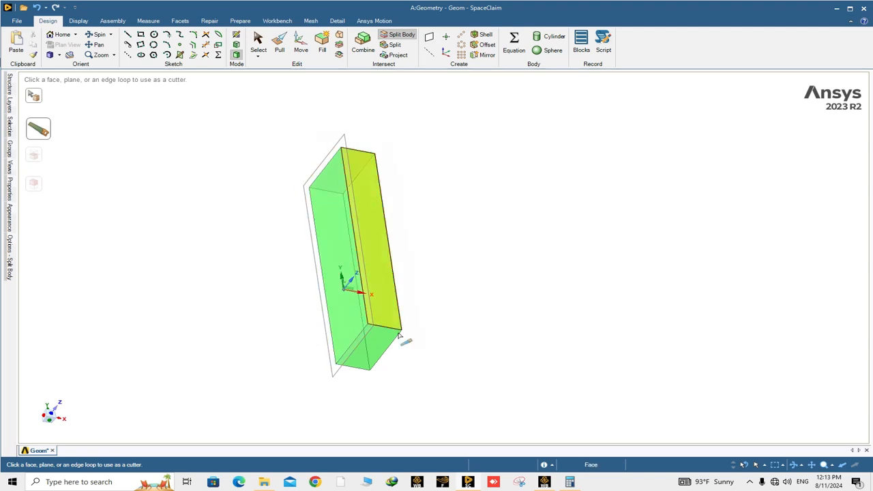
scroll(379, 319, "up", 6)
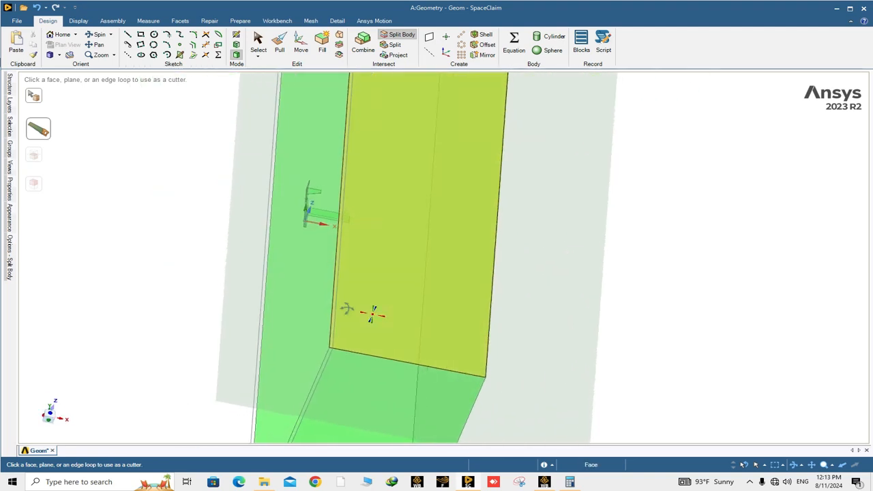
middle_click_drag(348, 311, 292, 275)
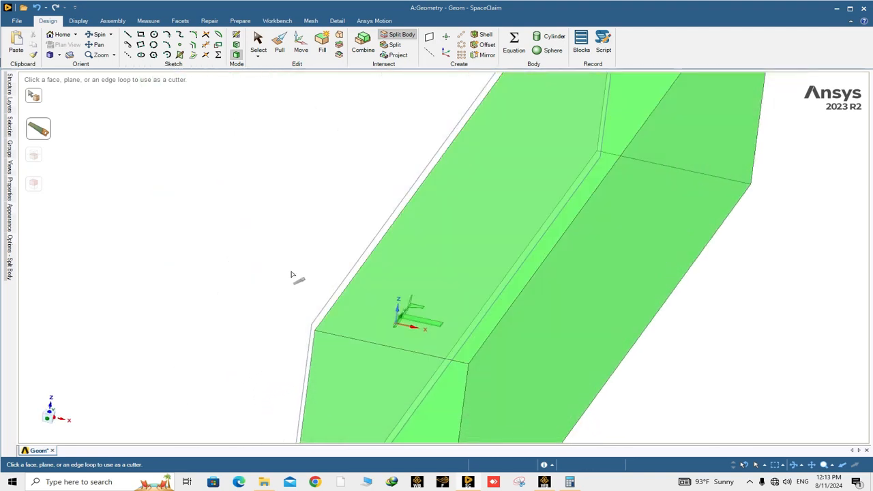
left_click(258, 42)
Step: Inspect the remaining half enclosure Solid1, including its symmetry face and the half UAV cavity
mouse_move(7, 94)
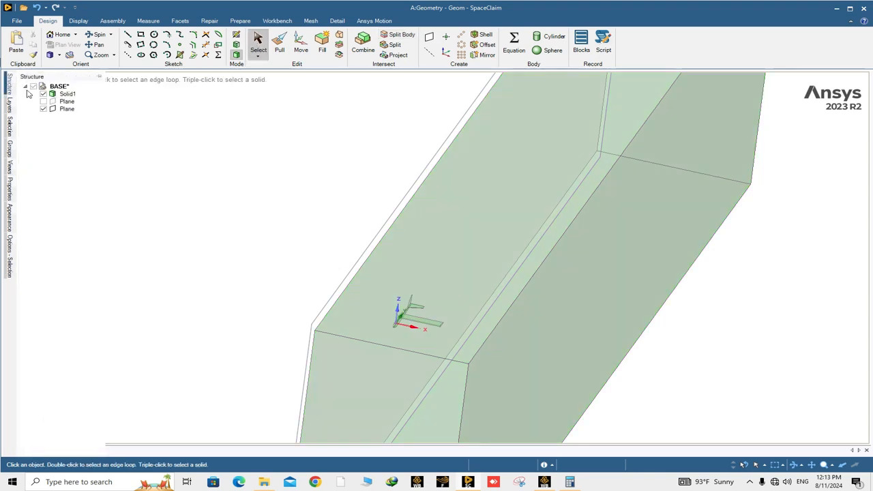
left_click(66, 94)
scroll(234, 219, "down", 4)
middle_click_drag(370, 227, 344, 323)
left_click(225, 362)
left_click(398, 339)
scroll(376, 287, "up", 5)
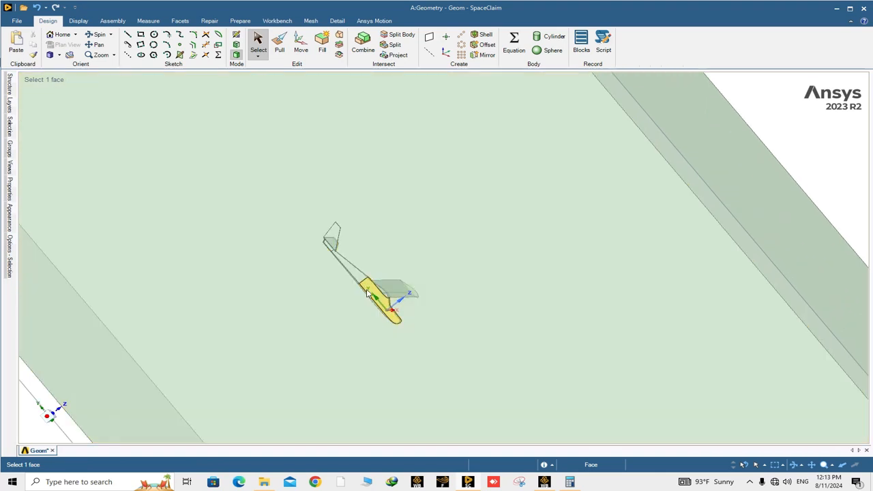
scroll(375, 287, "down", 5)
scroll(376, 287, "down", 3)
middle_click_drag(376, 287, 267, 271)
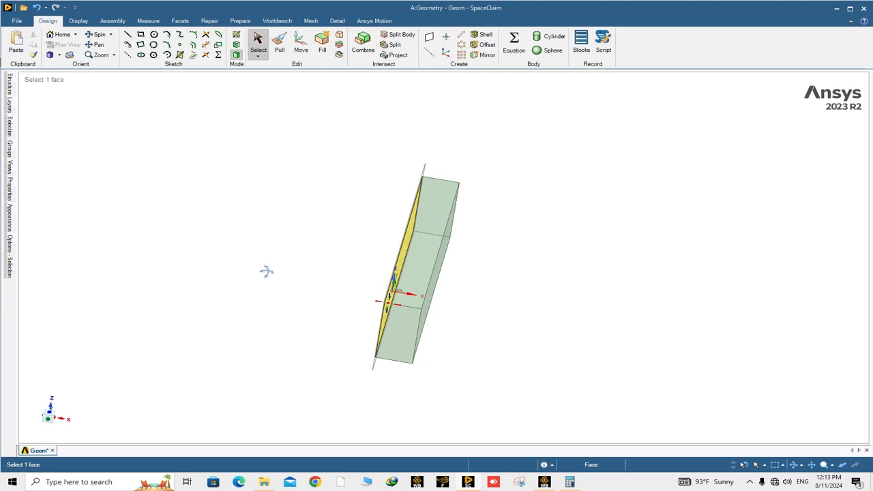
left_click(268, 277)
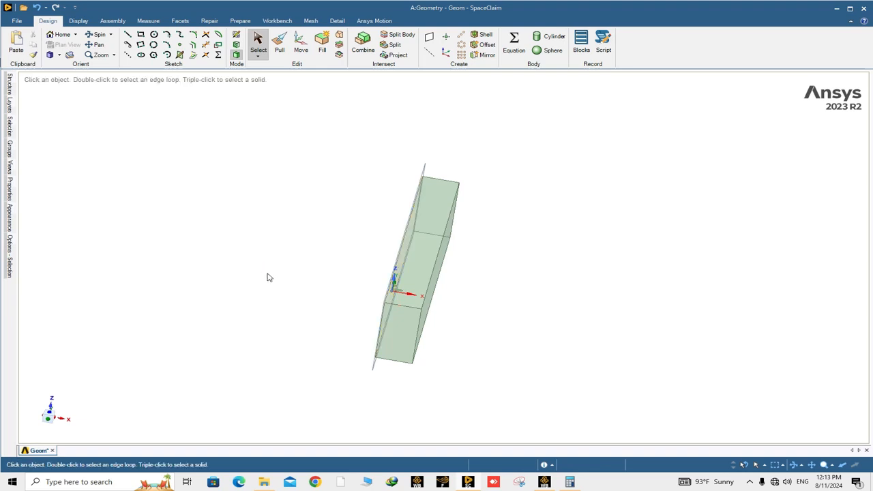
middle_click_drag(282, 281, 319, 291)
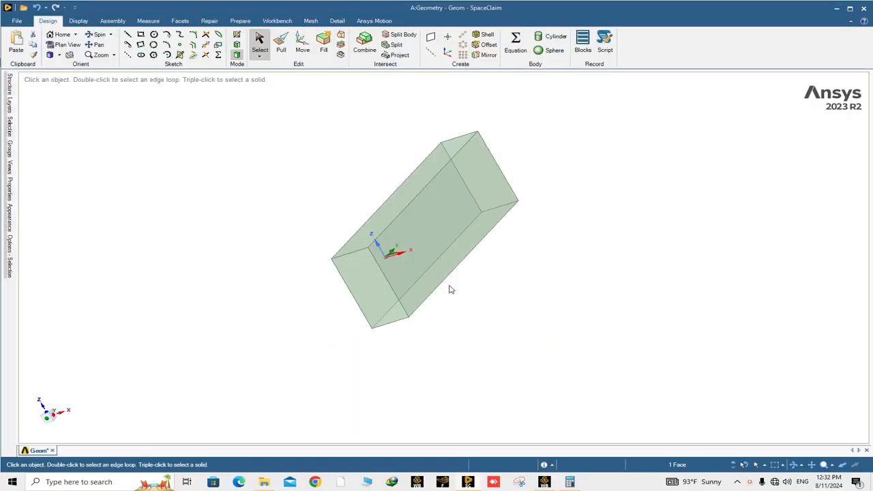
middle_click_drag(448, 288, 499, 285)
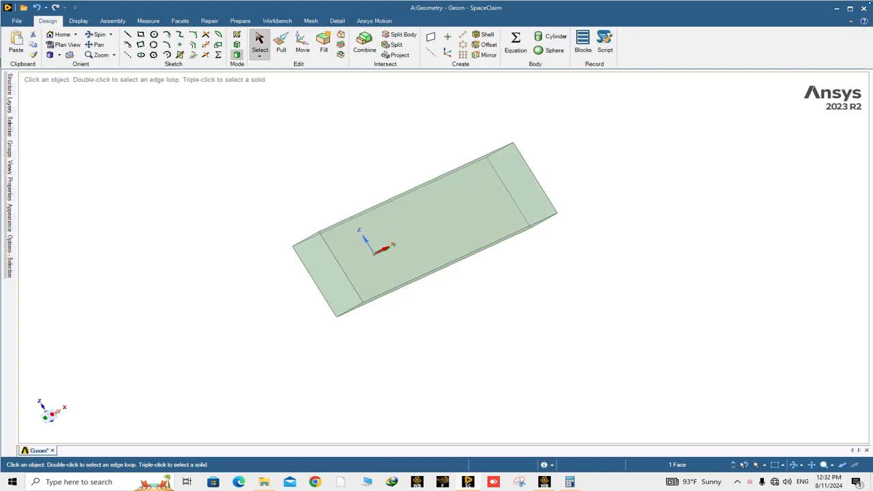
Step: Close SpaceClaim, switch to Workbench and add a Mesh component system beside the Geometry system
left_click(863, 9)
mouse_move(549, 486)
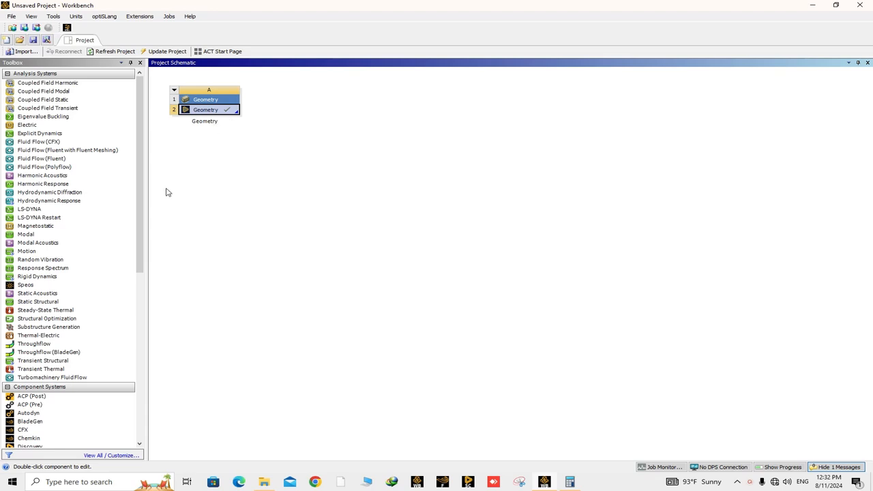
scroll(95, 409, "down", 3)
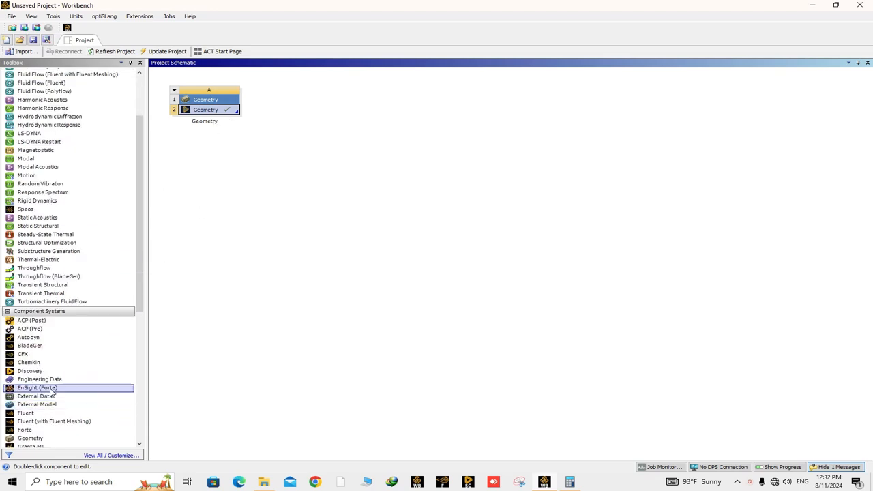
scroll(47, 409, "down", 5)
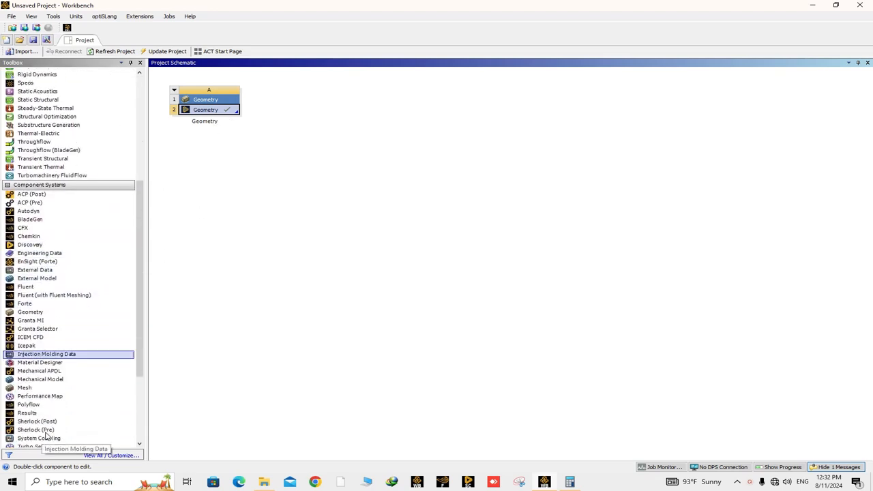
scroll(46, 433, "down", 3)
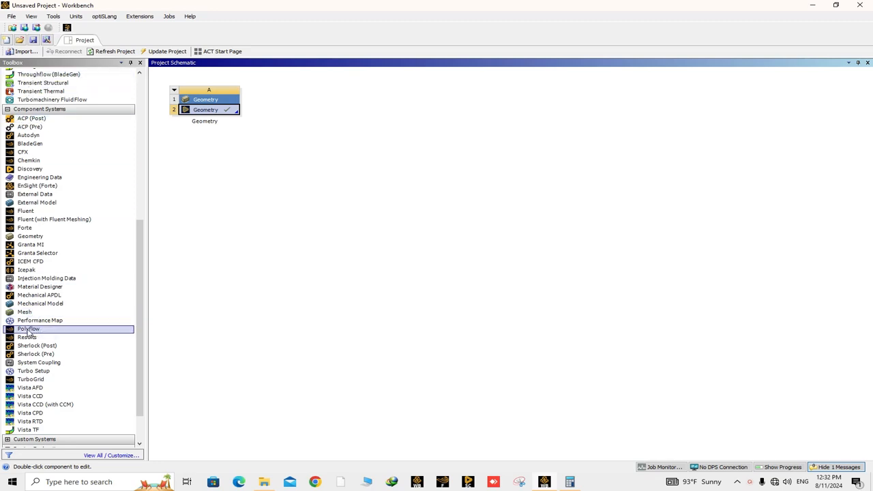
left_click_drag(24, 311, 306, 111)
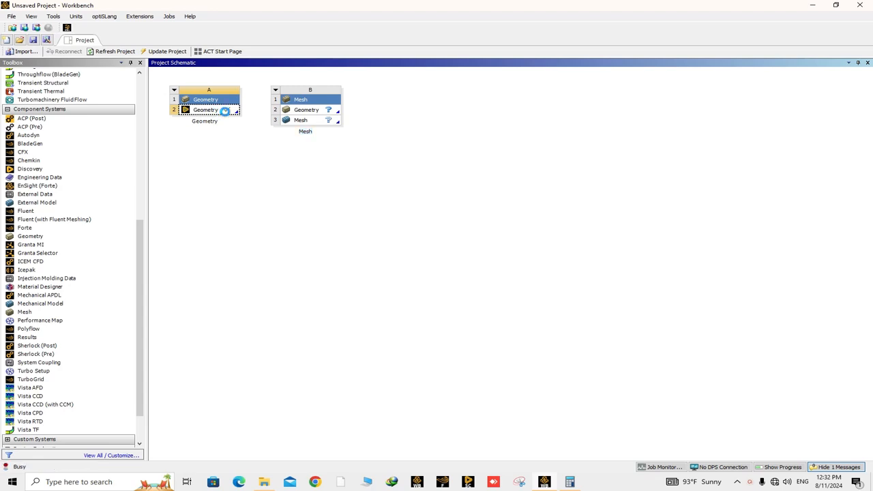
Step: Link the Geometry cell of system A to the Mesh system's Geometry cell and open the mesh in Meshing
left_click_drag(221, 113, 315, 115)
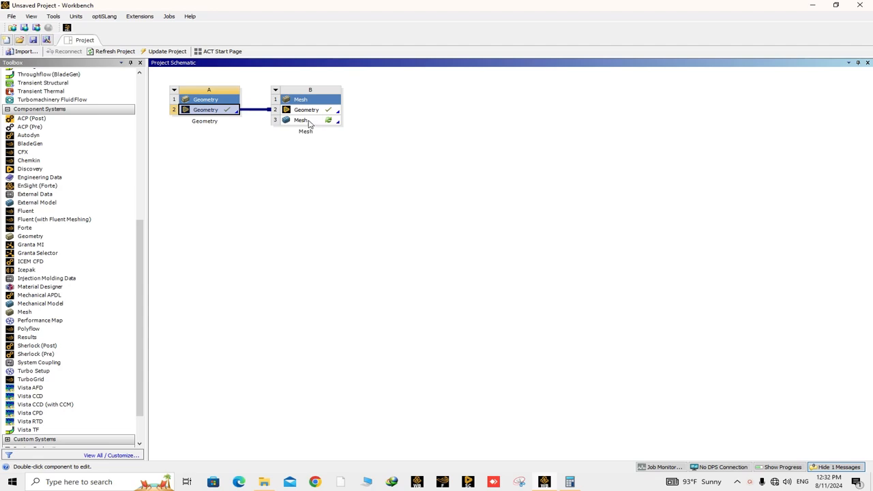
left_click(309, 122)
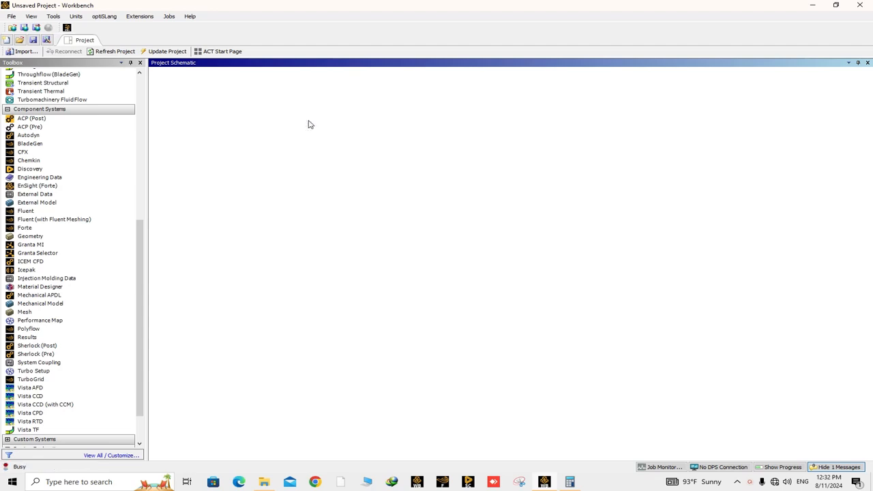
double_click(309, 122)
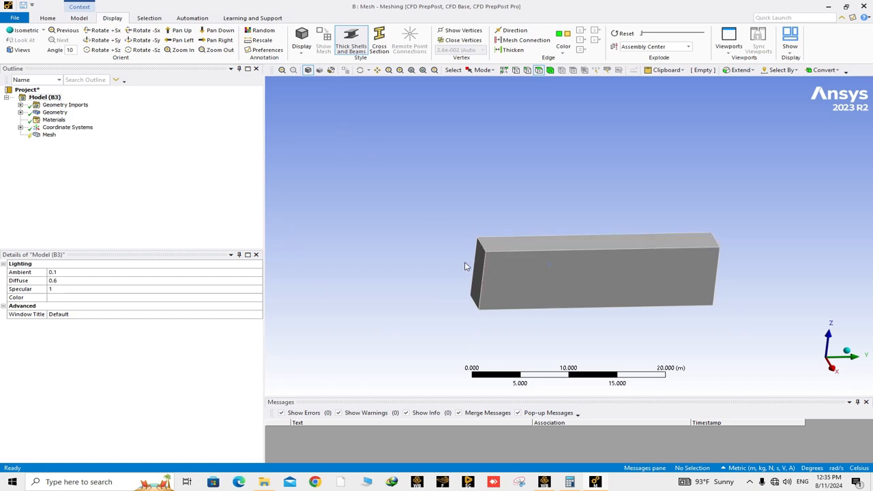
Step: Inspect the imported half enclosure and its single solid body under Geometry
middle_click_drag(466, 265, 493, 268)
scroll(611, 276, "up", 3)
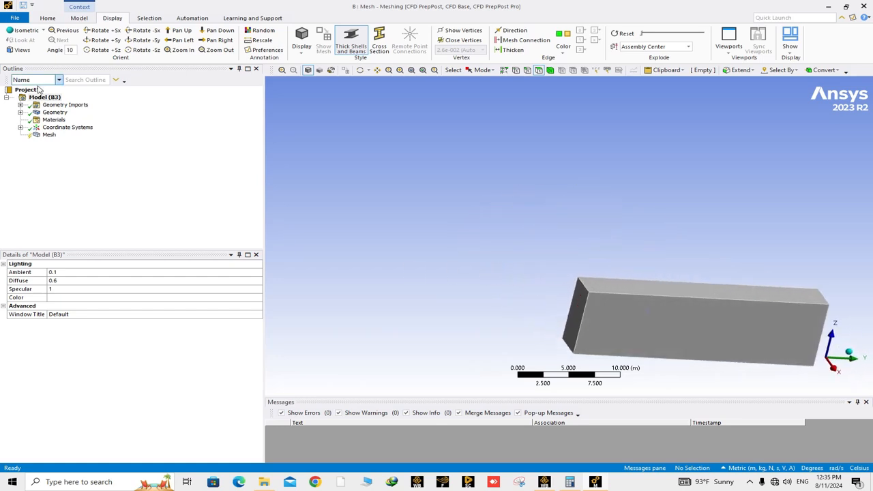
left_click(20, 112)
left_click(71, 120)
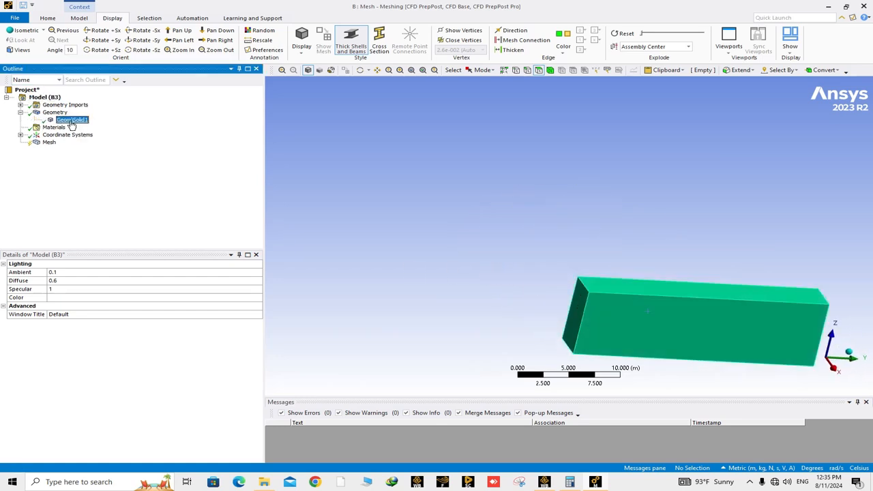
left_click(21, 112)
Step: Set the mesh physics preference to CFD and the global element size to 0.5 m
left_click(48, 134)
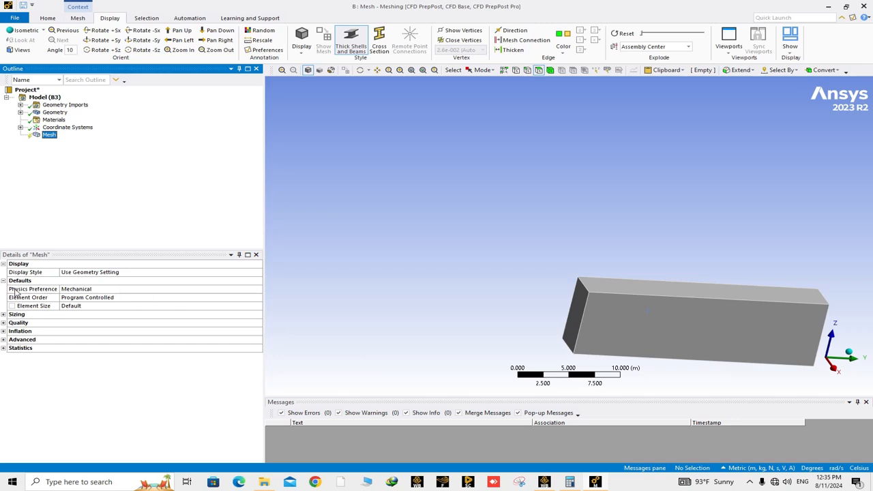
left_click(247, 290)
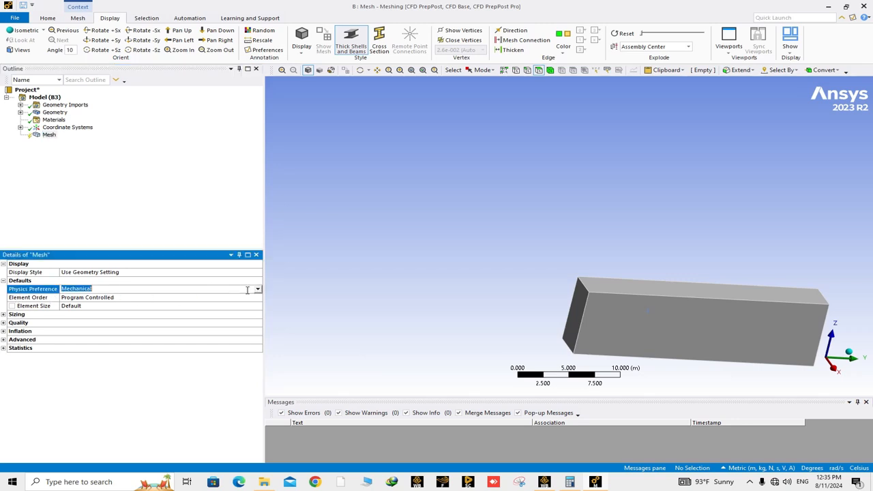
left_click(258, 291)
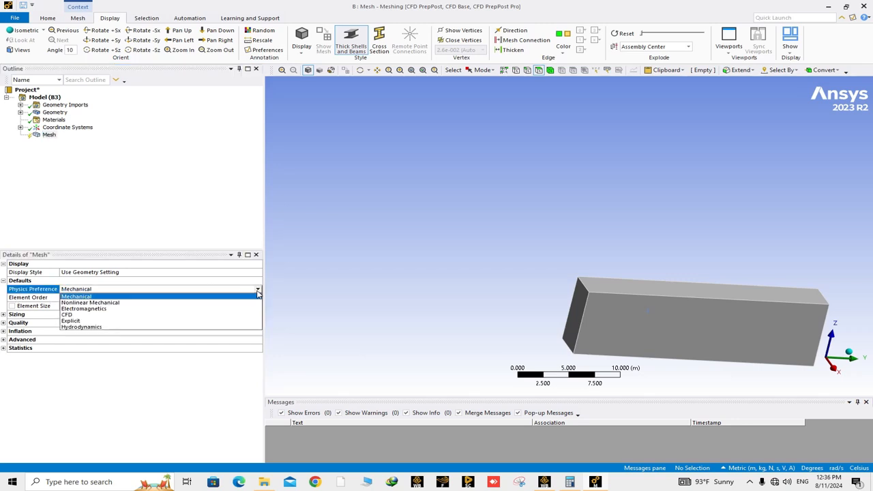
left_click(75, 316)
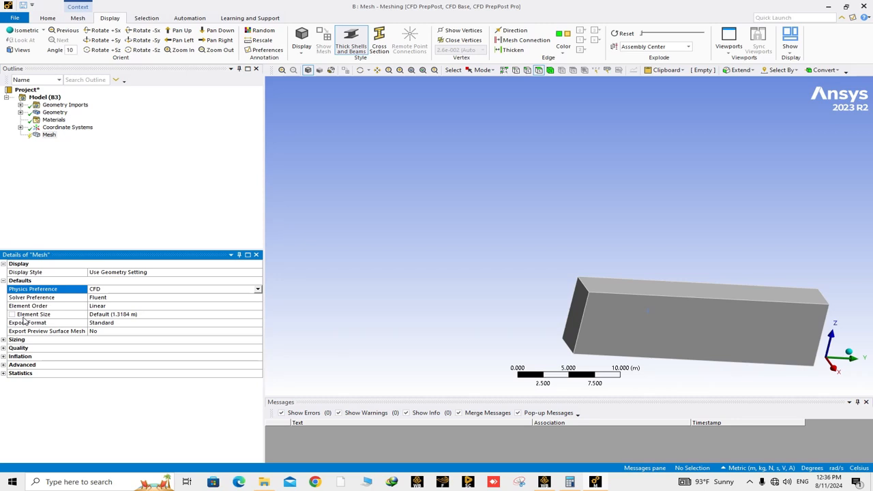
left_click(120, 314)
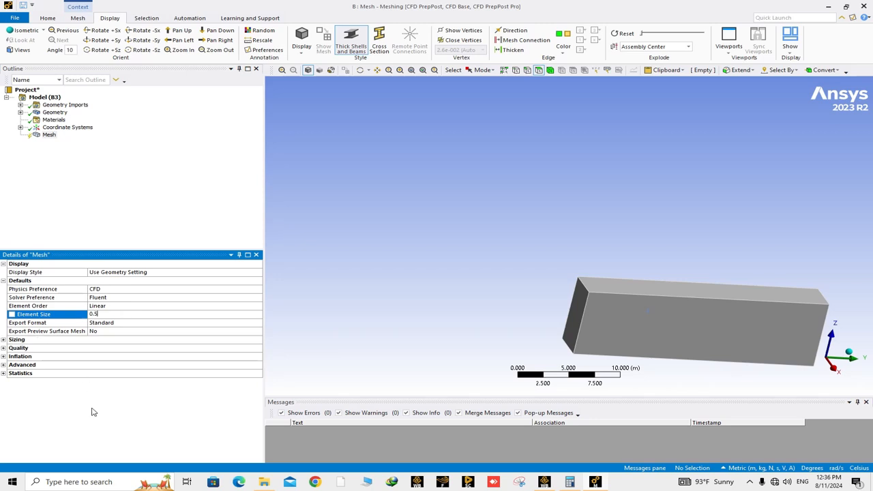
key("Return")
Step: Generate the mesh of the half enclosure with the current global settings
middle_click_drag(403, 210, 438, 210, "ctrl")
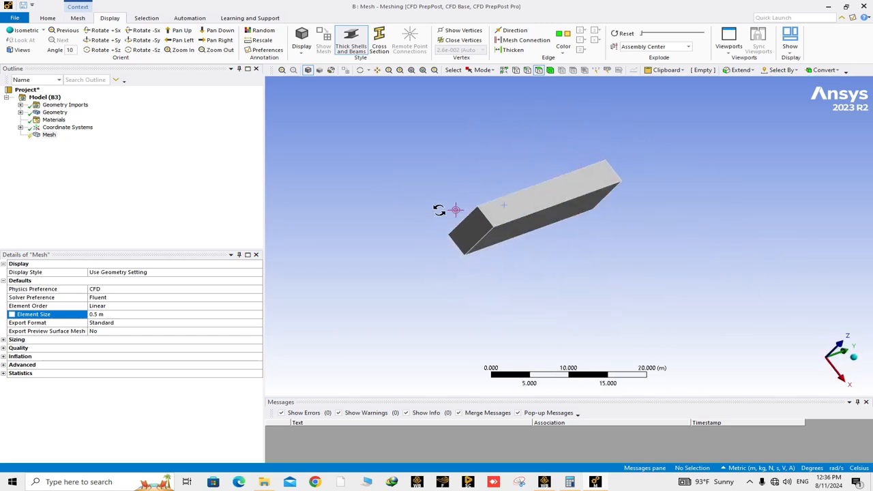
right_click(48, 136)
left_click(80, 164)
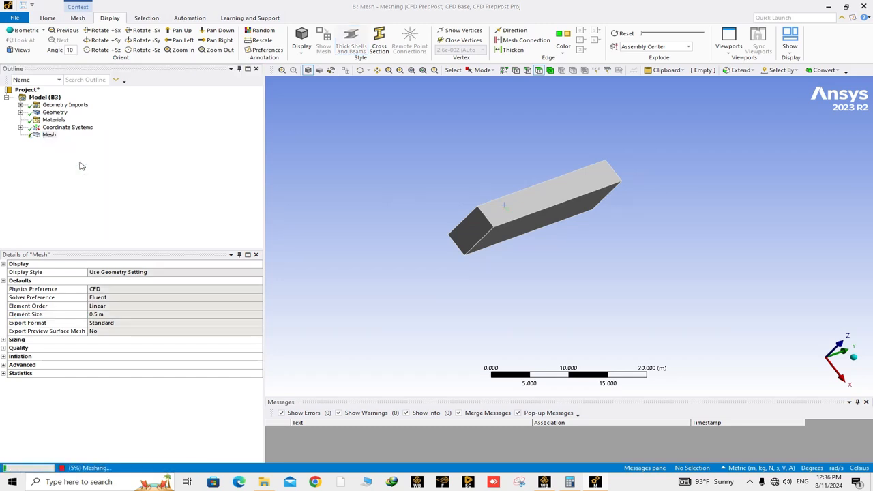
middle_click_drag(497, 214, 480, 189)
middle_click_drag(504, 235, 469, 251)
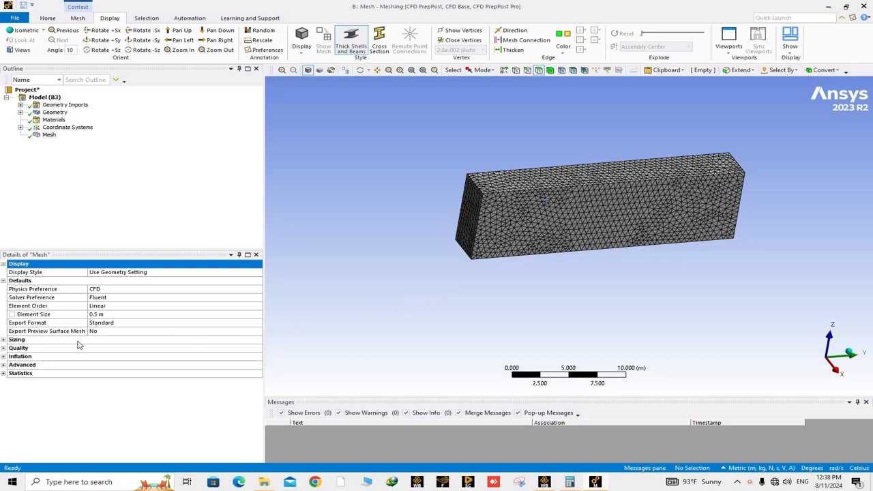
Step: Inspect the generated mesh on the enclosure's outer faces and around the UAV cavity on the symmetry face
mouse_move(485, 204)
middle_mouse_down()
mouse_move(525, 220)
mouse_move(479, 199)
middle_mouse_up()
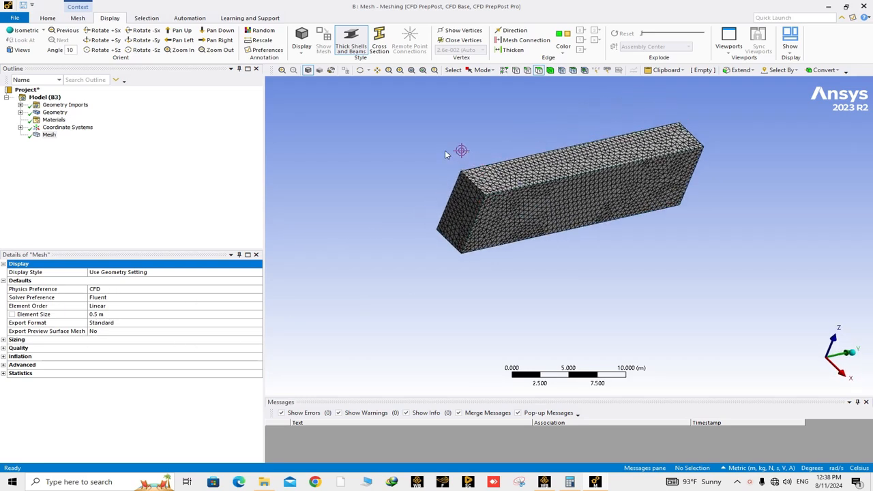
scroll(452, 153, "up", 5)
scroll(543, 233, "down", 5)
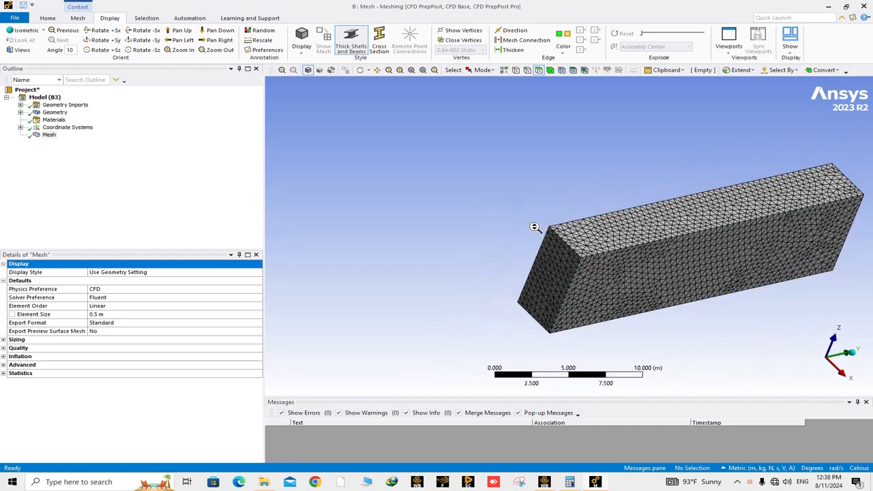
middle_click_drag(536, 225, 629, 268)
scroll(600, 245, "up", 2)
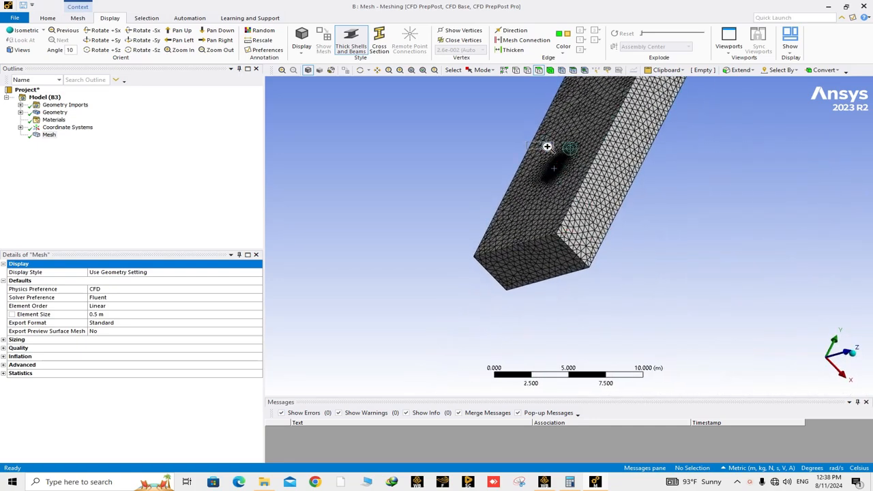
scroll(613, 204, "up", 5)
scroll(610, 209, "up", 2)
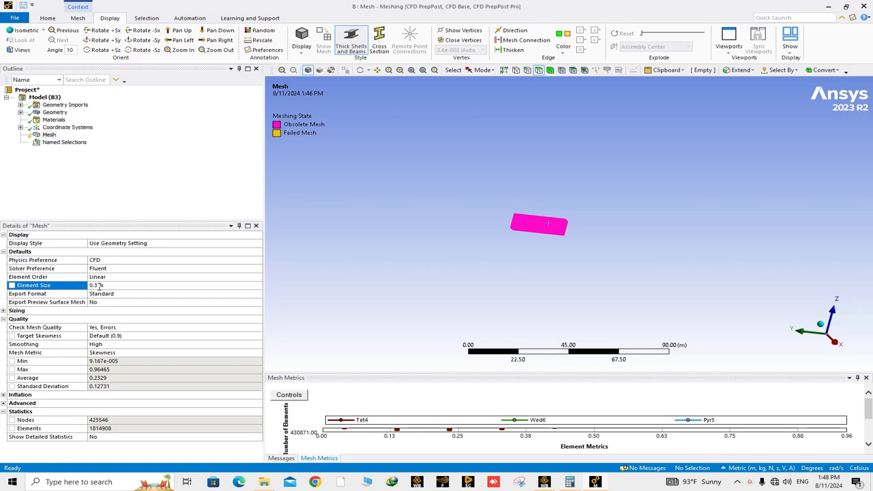
Step: Check the mesh's global element size and examine the mesh refinement around the UAV profile on the symmetry face
double_click(100, 286)
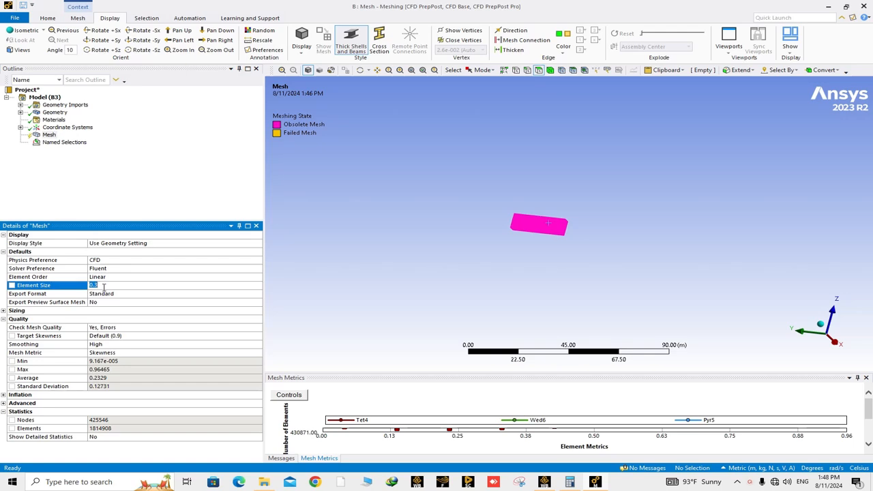
left_click(74, 209)
right_click_drag(515, 212, 544, 234)
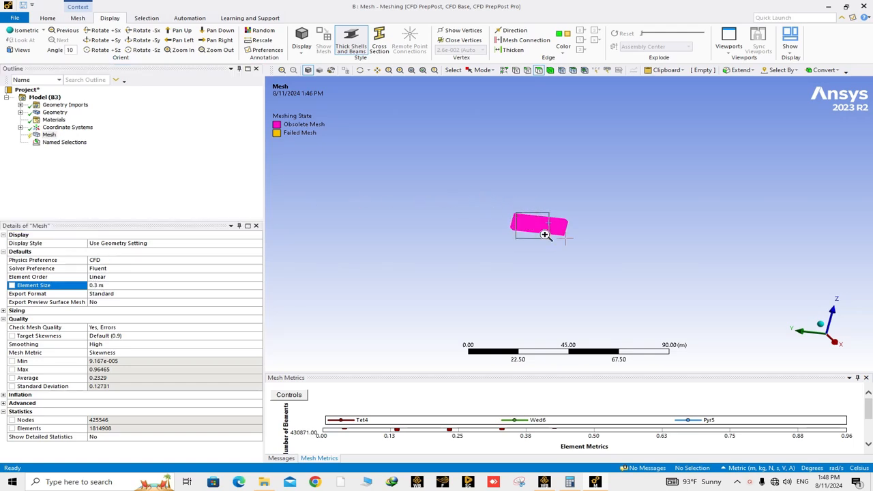
right_click_drag(652, 171, 706, 217)
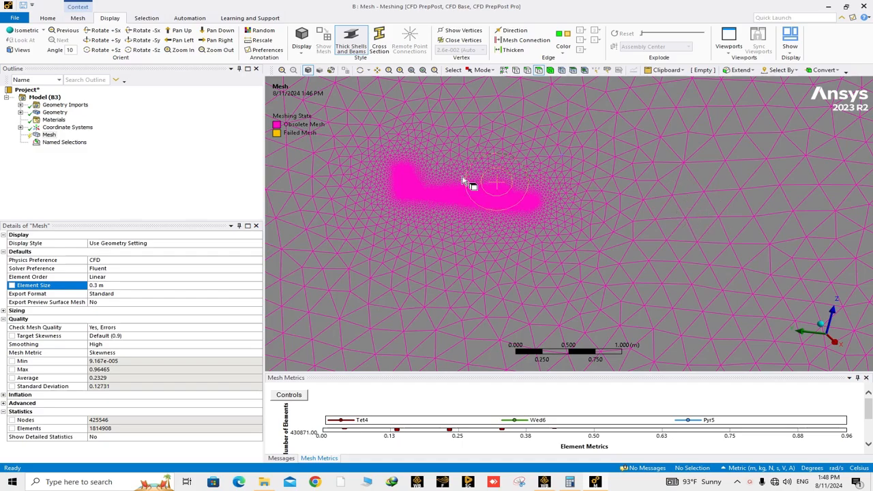
middle_click_drag(520, 227, 509, 244)
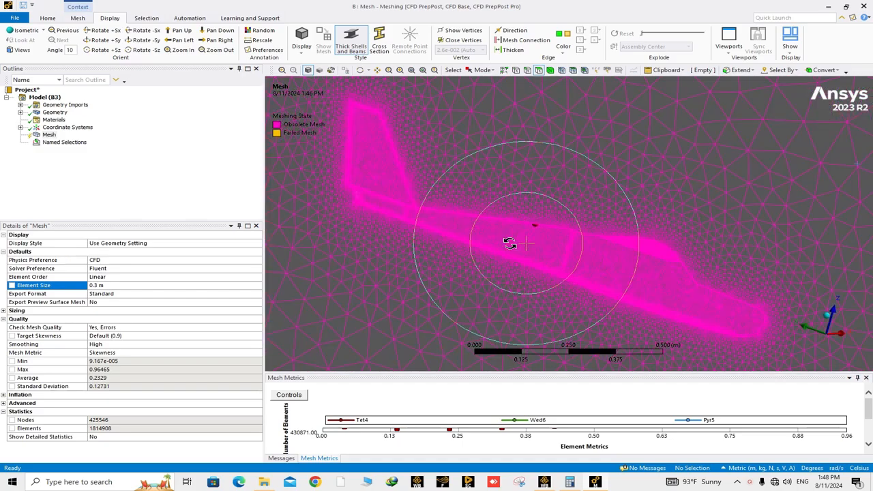
scroll(522, 244, "down", 15)
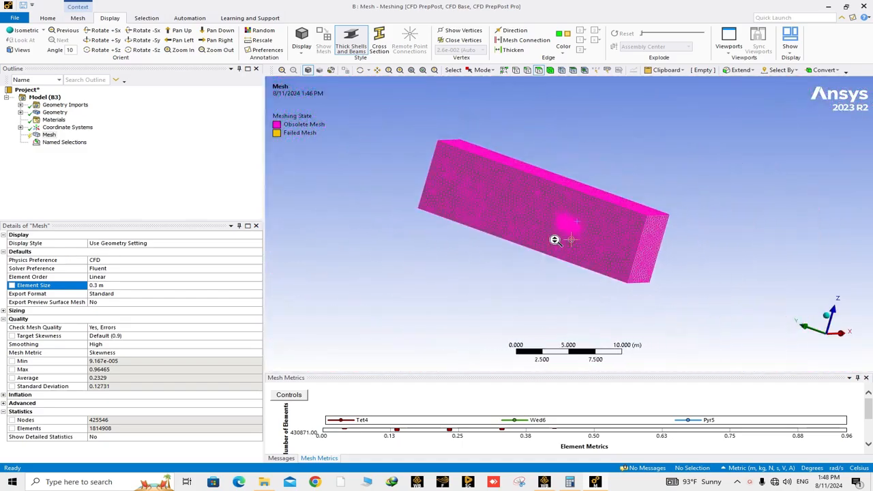
middle_click_drag(555, 240, 549, 254, "ctrl")
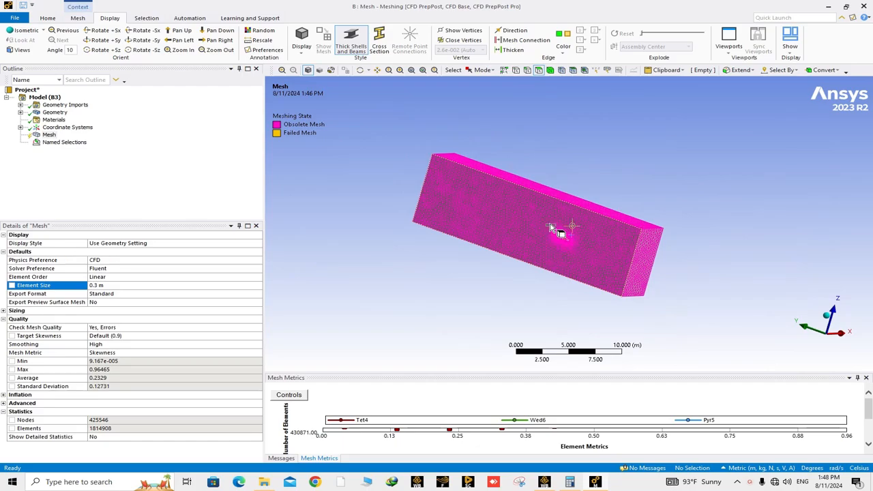
right_click_drag(548, 223, 589, 251)
right_click_drag(456, 186, 581, 253)
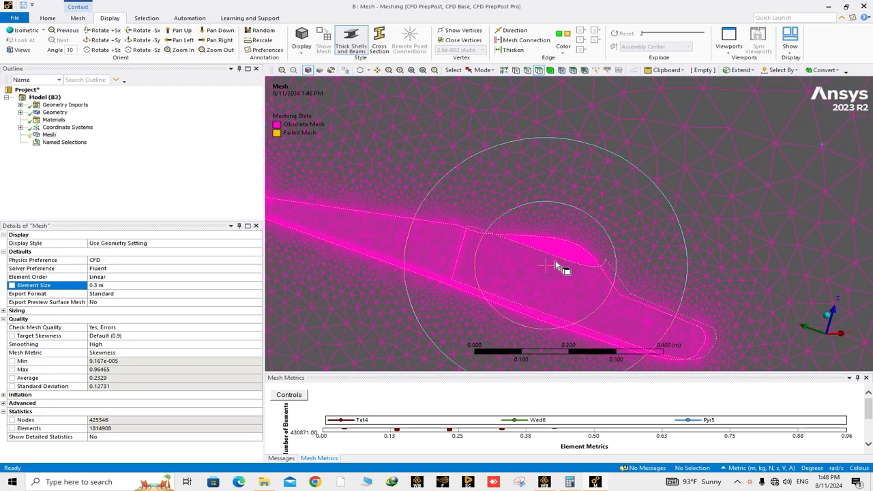
scroll(517, 282, "down", 5)
scroll(531, 265, "down", 3)
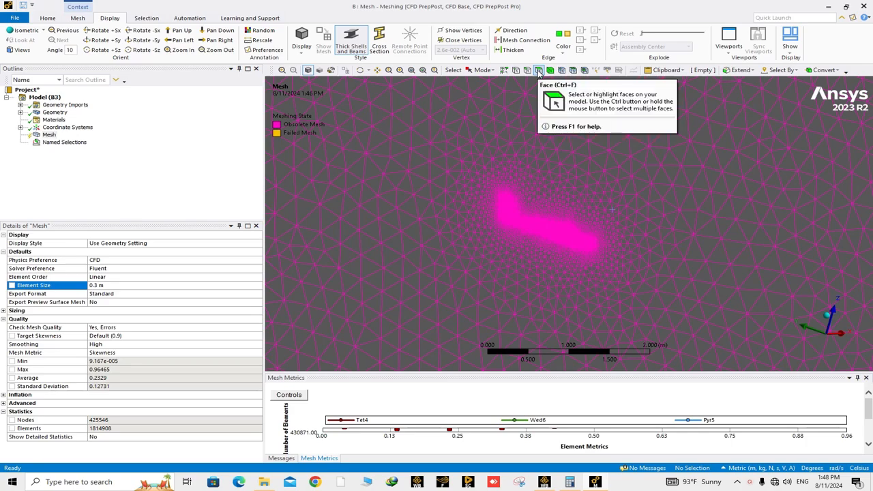
scroll(518, 150, "down", 7)
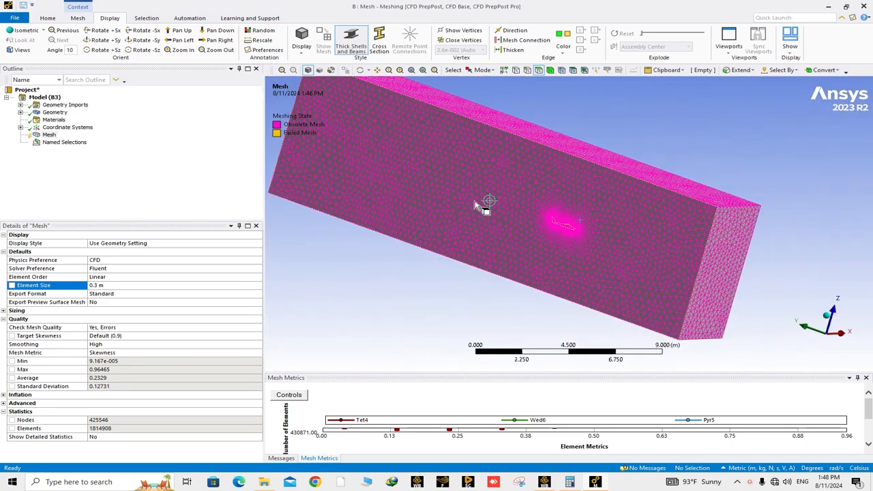
Step: Select all faces of the model and deselect the symmetry face and the outer enclosure faces, leaving only the UAV surfaces selected
right_click(471, 197)
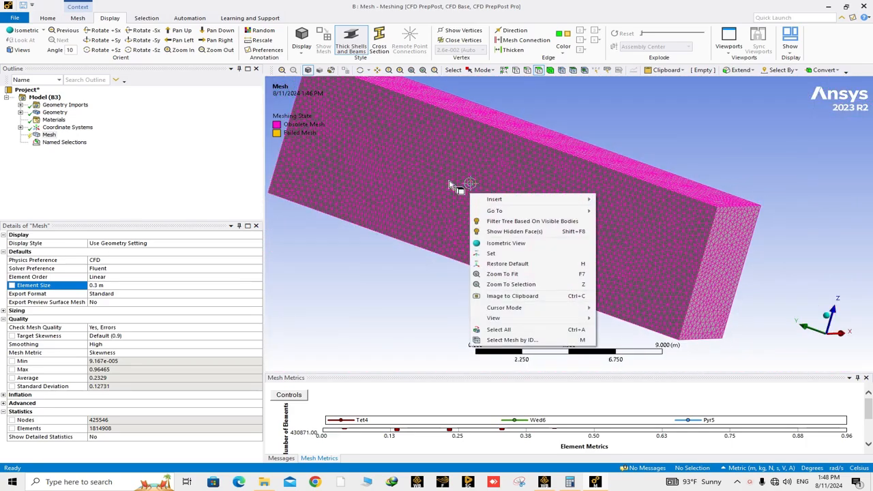
left_click(503, 331)
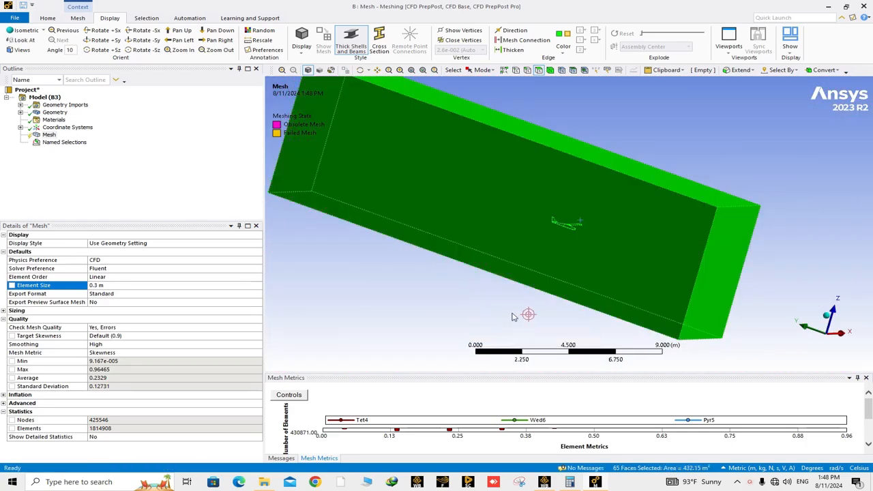
left_click(503, 197, "ctrl")
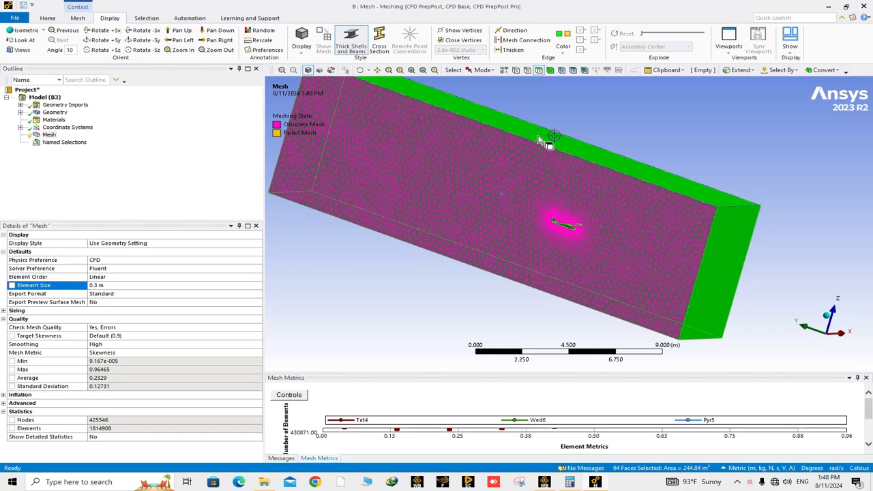
left_click(539, 139, "ctrl")
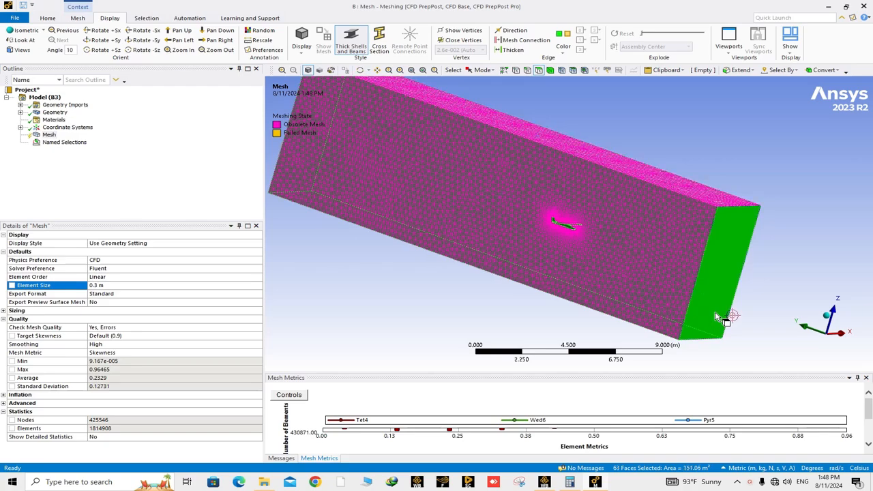
left_click(708, 292, "ctrl")
middle_click_drag(709, 292, 816, 225)
middle_click_drag(726, 290, 710, 210, "ctrl")
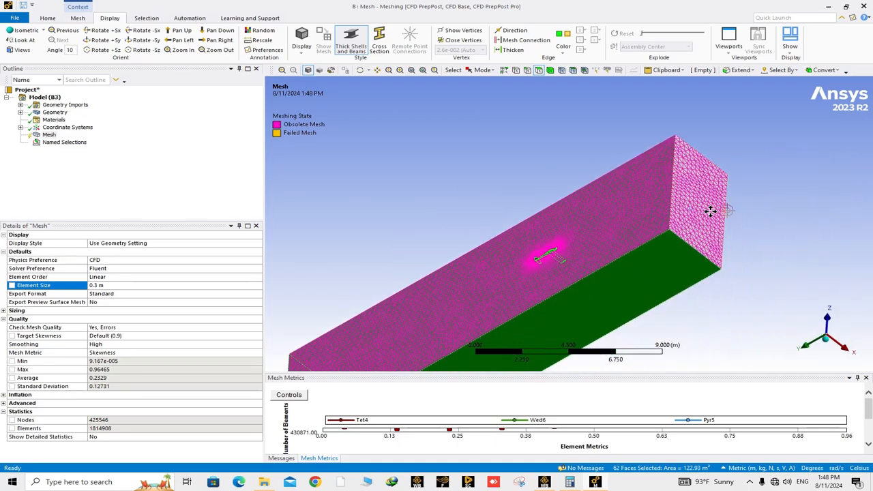
left_click(671, 270, "ctrl")
middle_click_drag(668, 259, 648, 197)
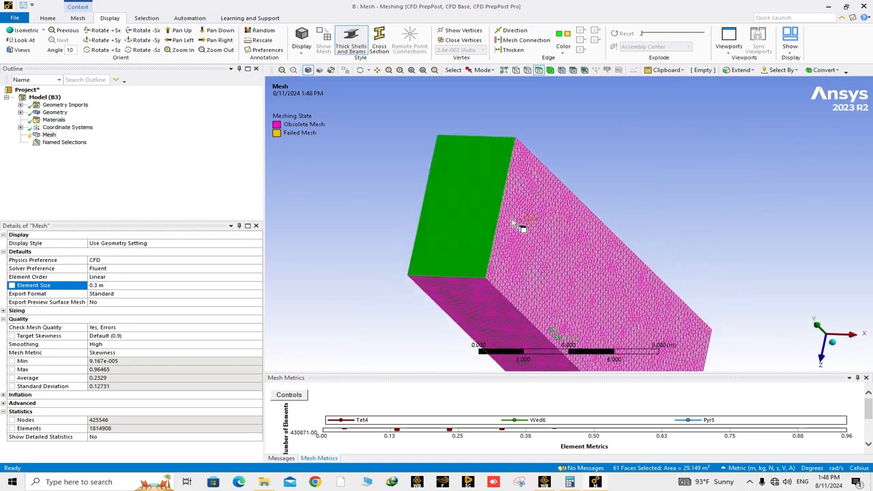
left_click(482, 234, "ctrl")
middle_click_drag(482, 233, 610, 274)
middle_click_drag(610, 274, 807, 334, "ctrl")
Step: Insert a face sizing scoped to the selected UAV surfaces and reapply its geometry selection
right_click_drag(360, 198, 395, 231)
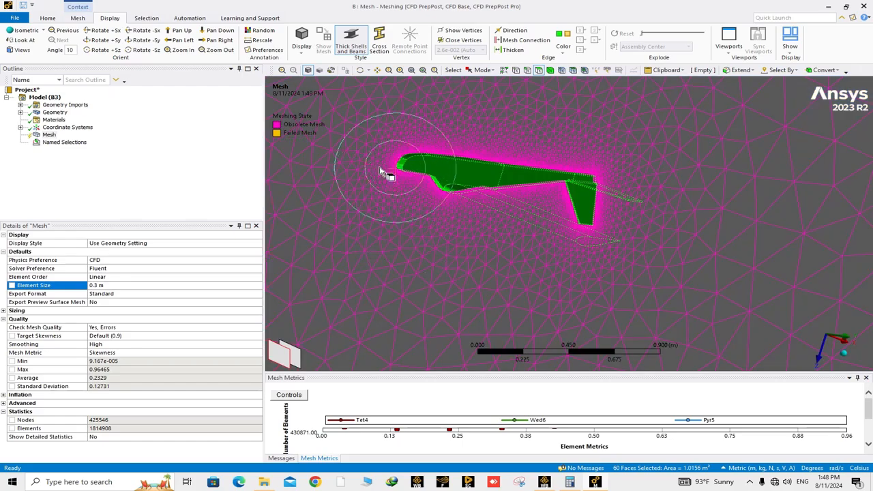
right_click_drag(382, 172, 571, 247)
mouse_move(565, 194)
middle_mouse_down()
mouse_move(565, 219)
mouse_move(569, 197)
middle_mouse_up()
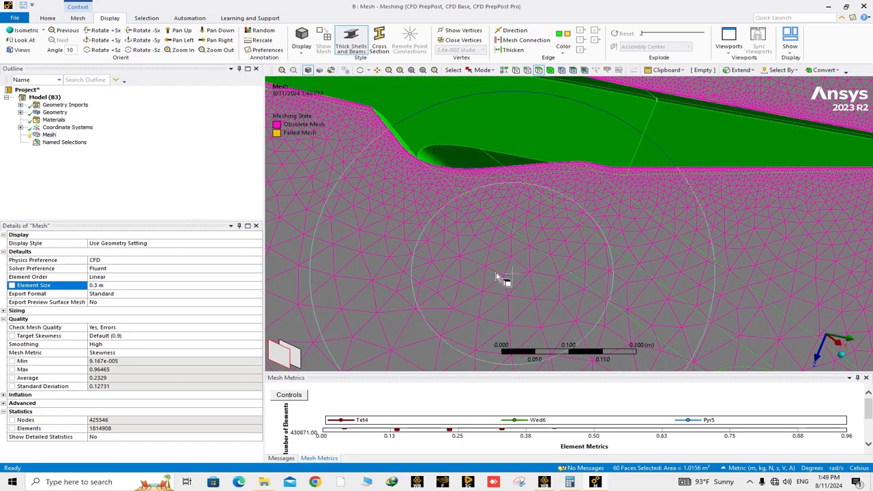
middle_click_drag(496, 271, 535, 133)
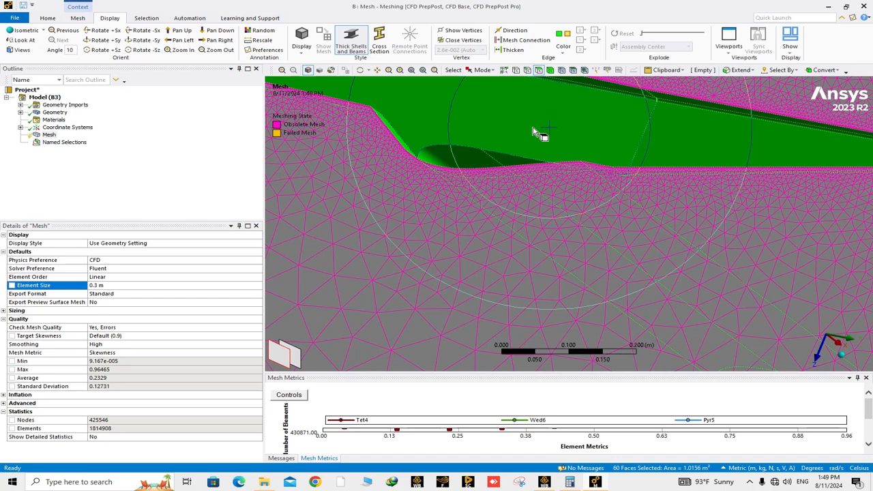
right_click(536, 133)
mouse_move(573, 133)
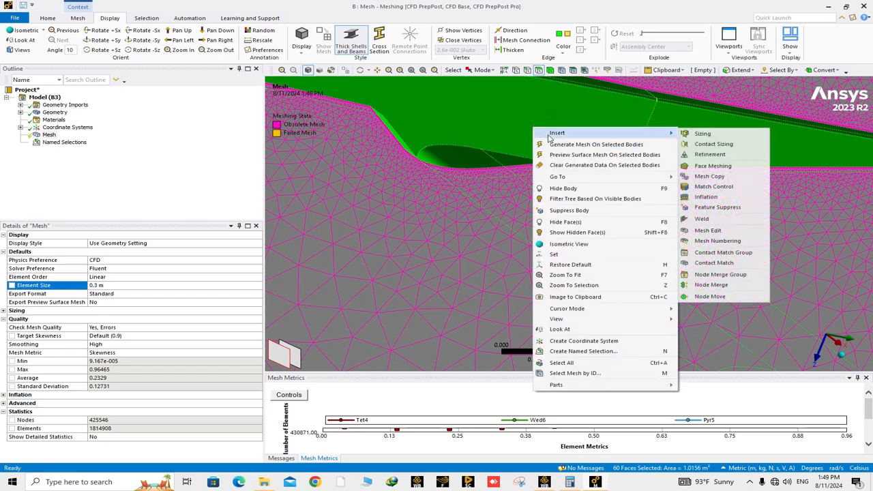
left_click(702, 133)
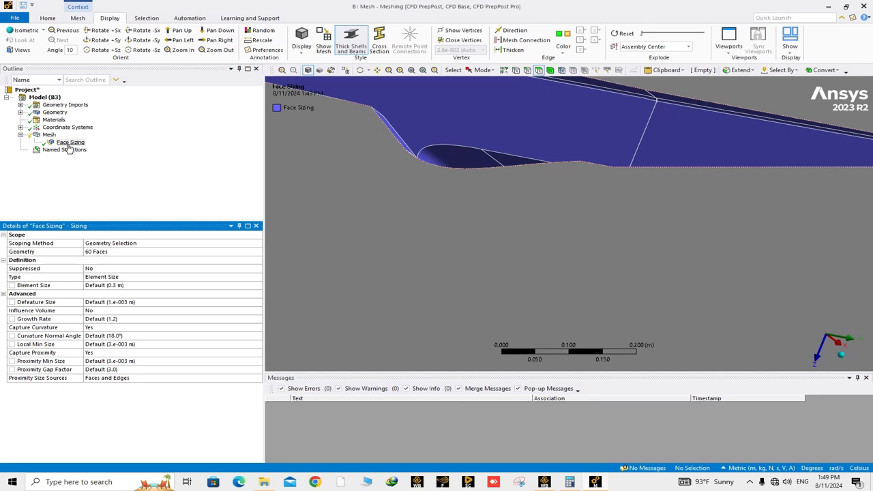
middle_click_drag(450, 174, 276, 251)
left_click(103, 253)
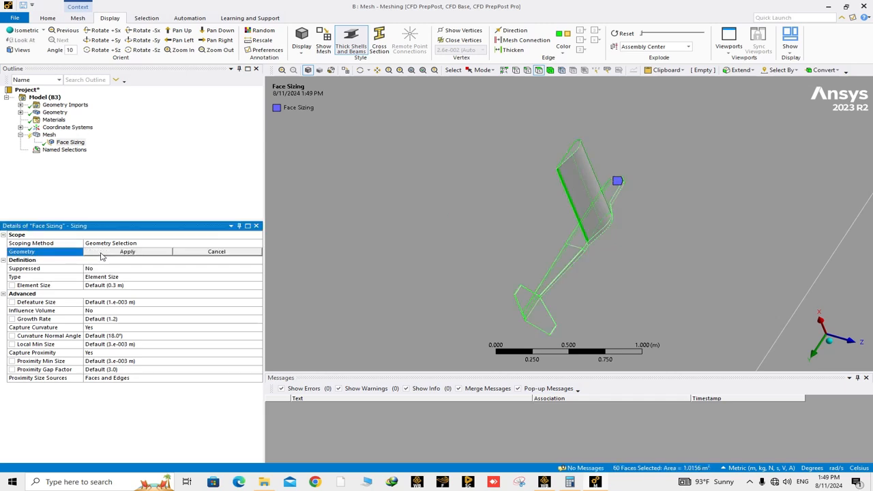
left_click(106, 252)
Step: Set the UAV face sizing's element size to 0.005 m
middle_click_drag(362, 255, 617, 293)
scroll(617, 293, "down", 5)
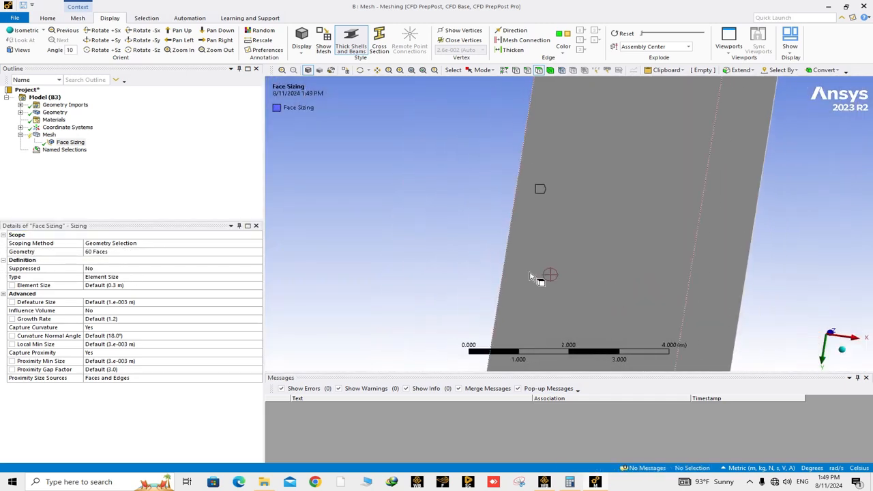
middle_click_drag(528, 272, 643, 277)
middle_click_drag(358, 244, 464, 269, "ctrl")
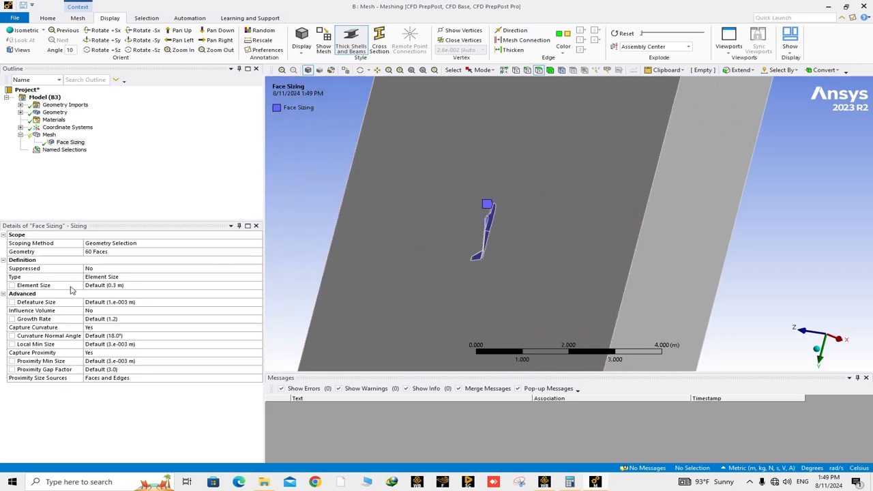
left_click(107, 286)
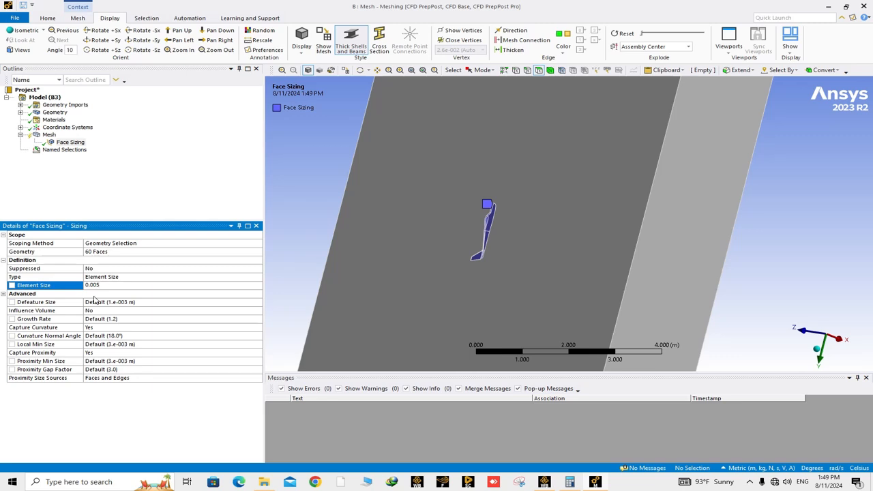
left_click(87, 205)
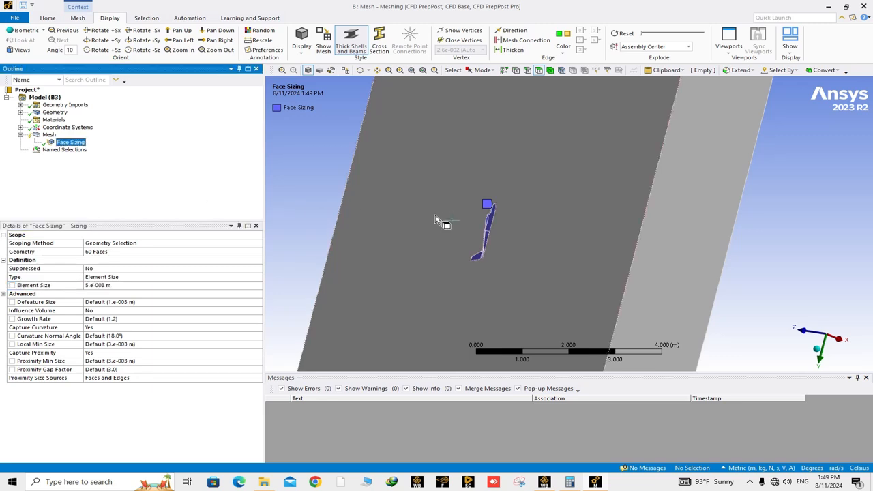
Step: Select the enclosure body and insert an inflation control on it
scroll(446, 223, "down", 3)
mouse_move(502, 243)
middle_mouse_down()
mouse_move(563, 249)
mouse_move(459, 250)
mouse_move(487, 242)
middle_mouse_up()
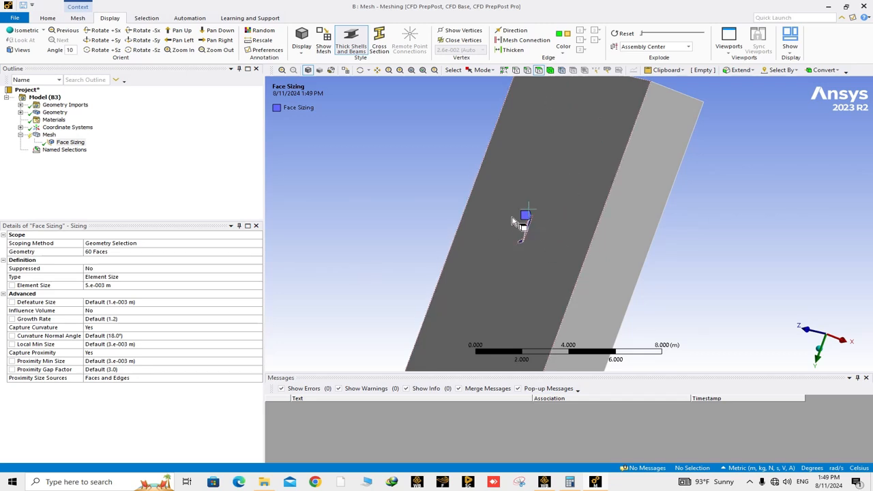
scroll(525, 219, "up", 5)
scroll(478, 233, "down", 2)
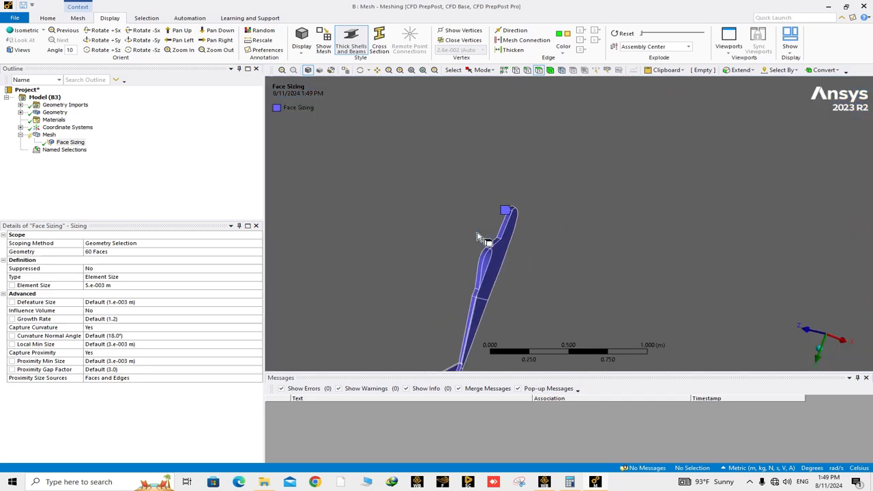
scroll(539, 110, "down", 2)
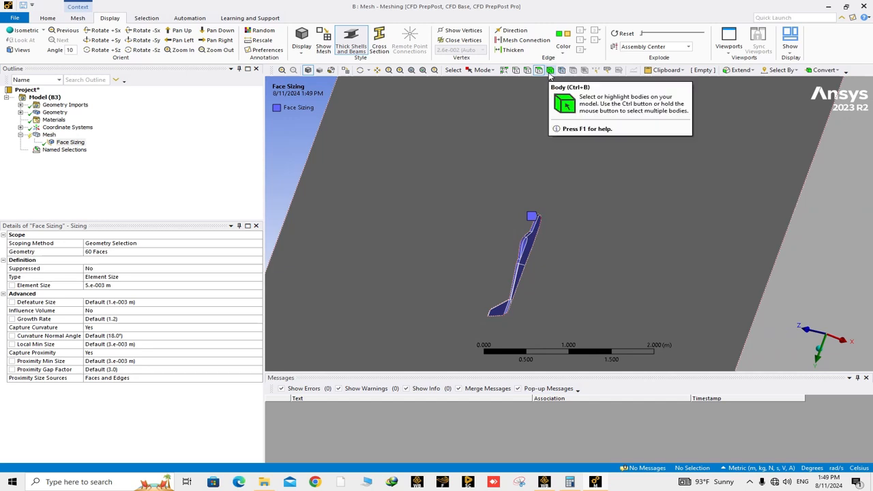
left_click(550, 70)
left_click(475, 181)
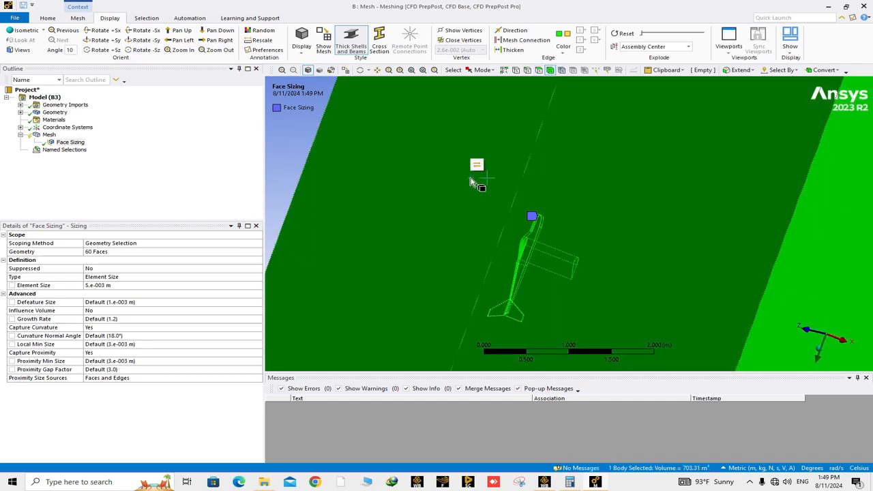
scroll(474, 180, "down", 1)
scroll(475, 181, "down", 1)
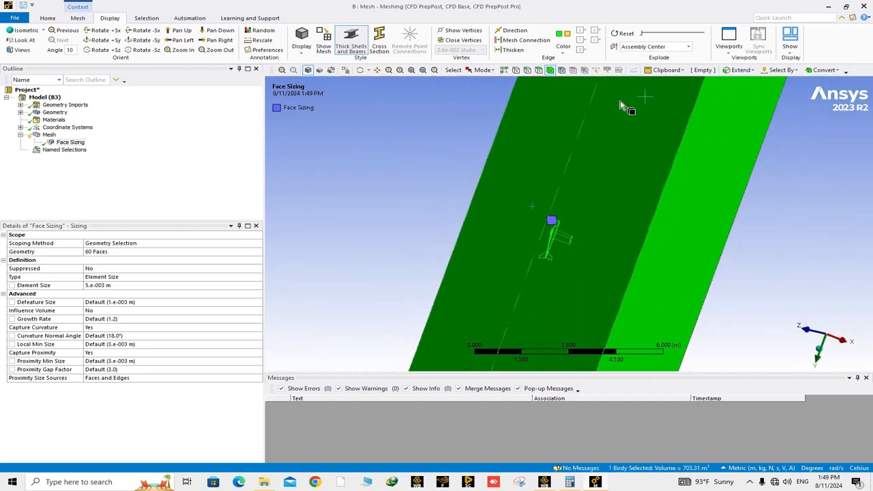
right_click(564, 146)
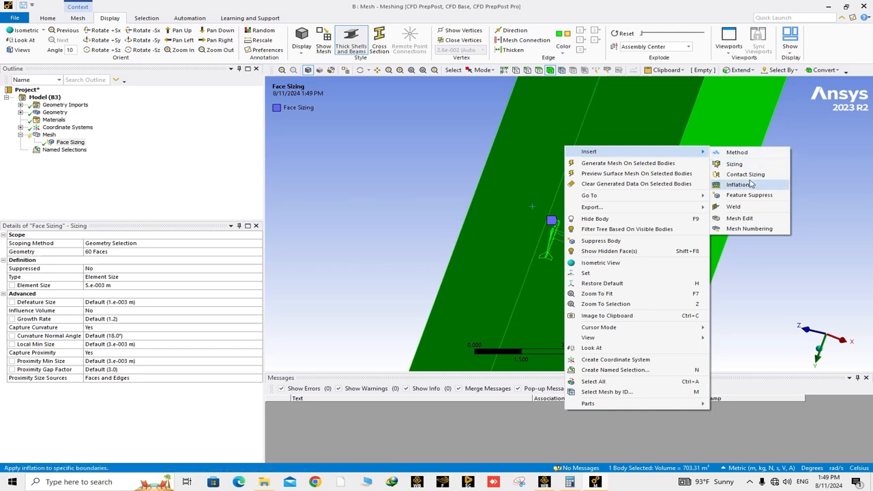
left_click(744, 182)
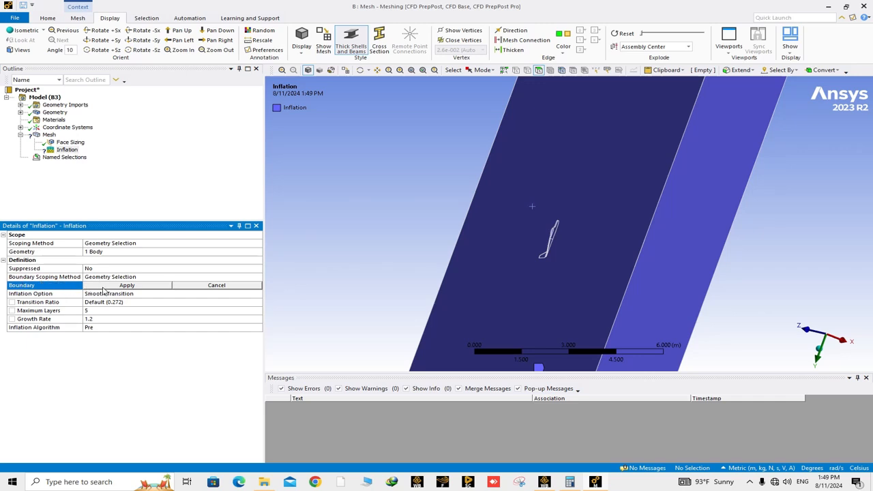
Step: Assign the UAV surfaces as the inflation boundary by selecting all faces and deselecting the symmetry face and outer enclosure faces
middle_click_drag(552, 248, 584, 252)
scroll(585, 252, "down", 3)
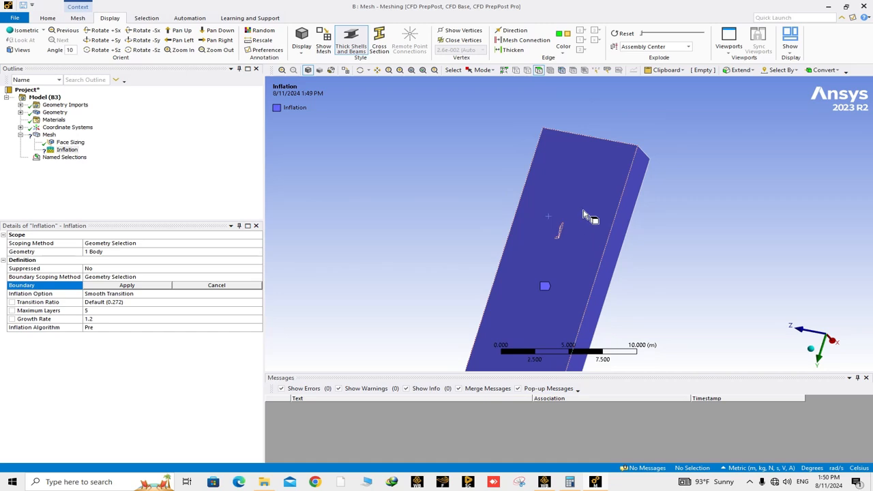
right_click(585, 215)
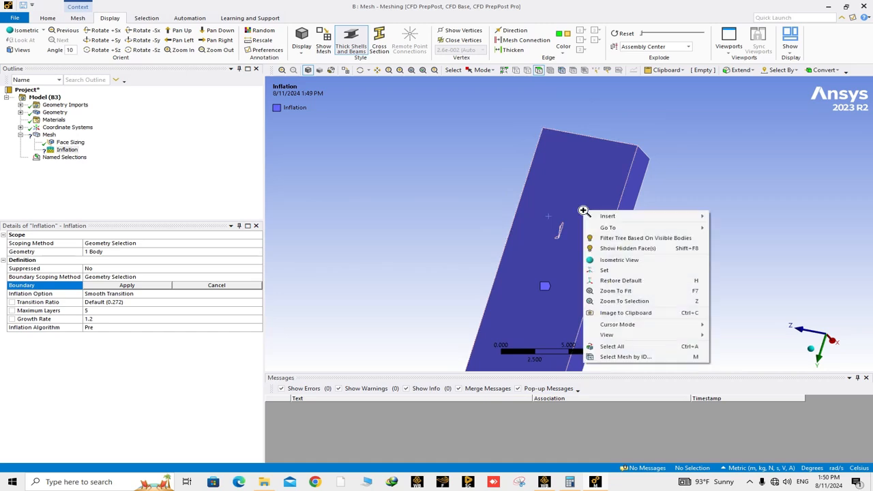
left_click(608, 342)
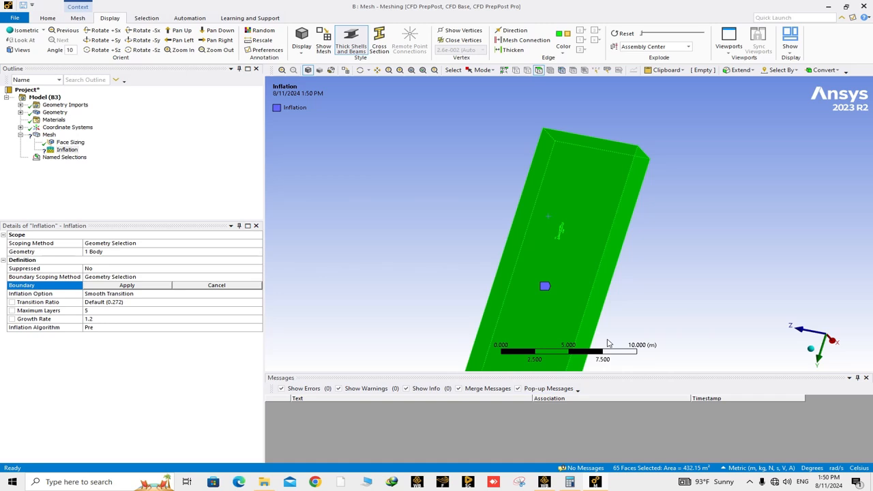
left_click(558, 266, "ctrl")
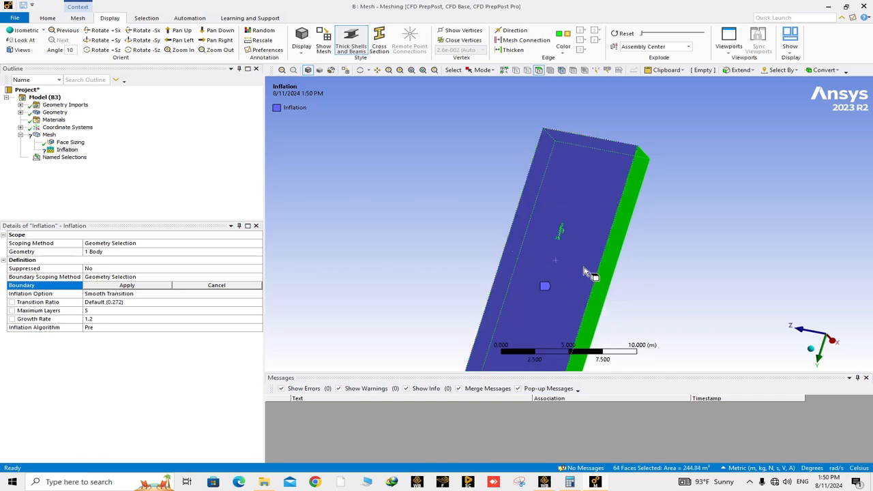
middle_click_drag(558, 269, 533, 239)
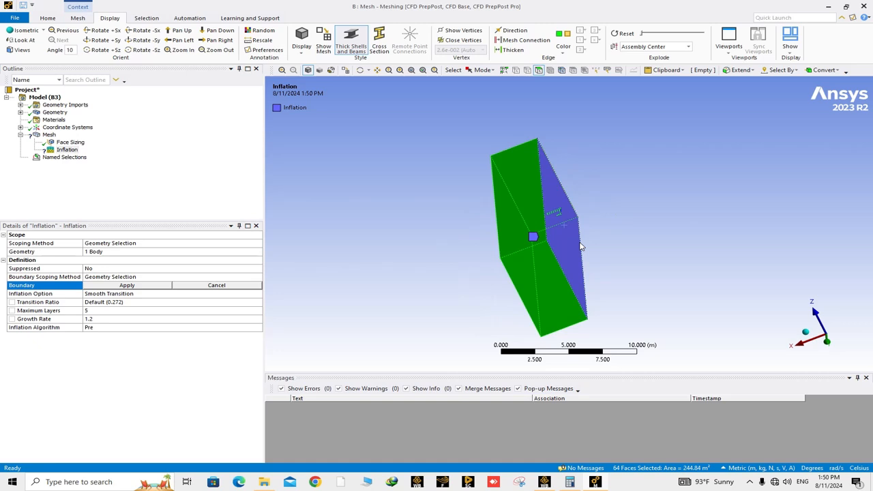
left_click(539, 225, "ctrl")
middle_click_drag(536, 275, 471, 296)
left_click(542, 271, "ctrl")
left_click(482, 267, "ctrl")
left_click(407, 305, "ctrl")
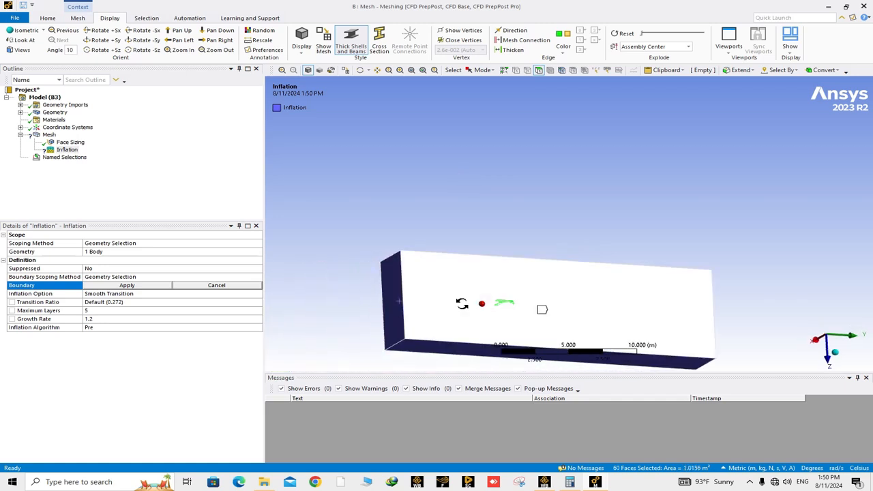
right_click_drag(483, 281, 544, 322)
middle_click_drag(544, 322, 503, 221)
left_click(121, 286)
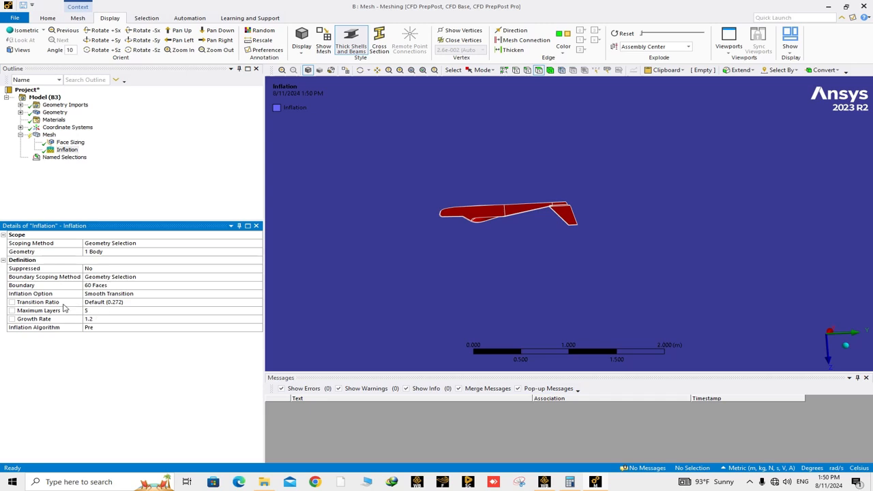
Step: Set the inflation's transition ratio to 0.2 and generate the mesh
left_click(118, 304)
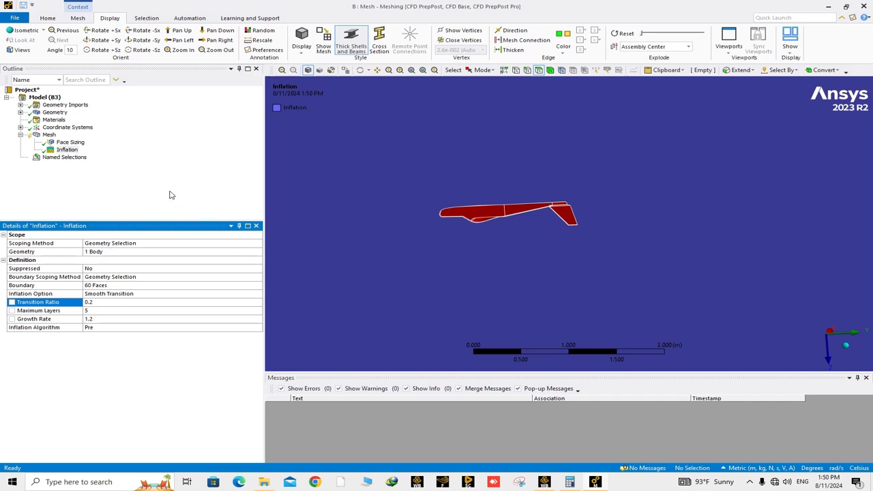
right_click(48, 135)
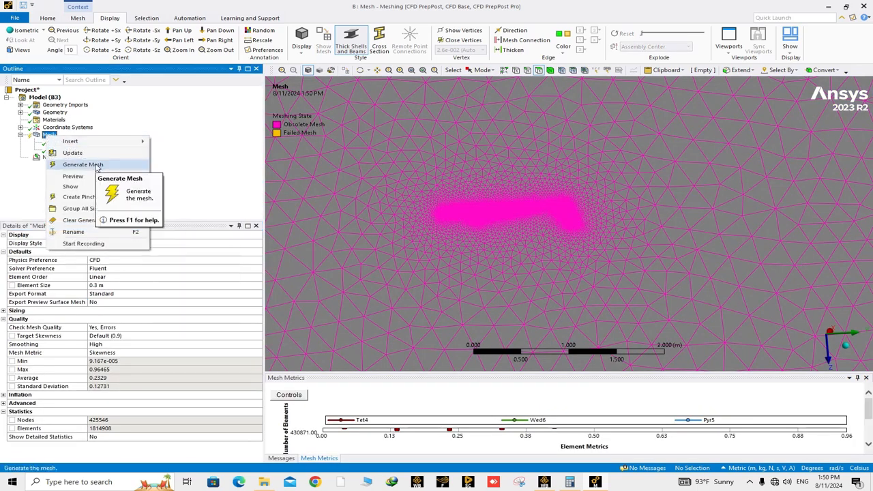
left_click(82, 164)
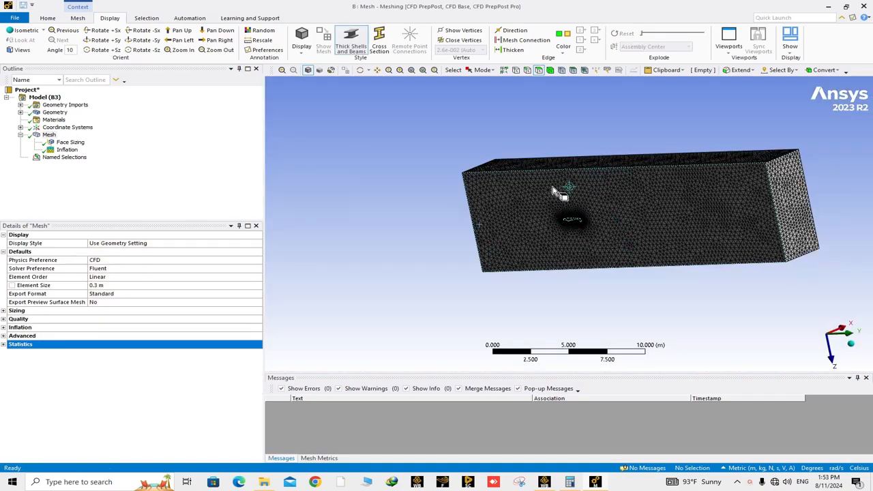
Step: Examine the UAV's surface mesh, the inflation layers along its upper edge and the surrounding refinement on the symmetry face
right_click_drag(552, 187, 616, 244)
right_click_drag(444, 195, 531, 264)
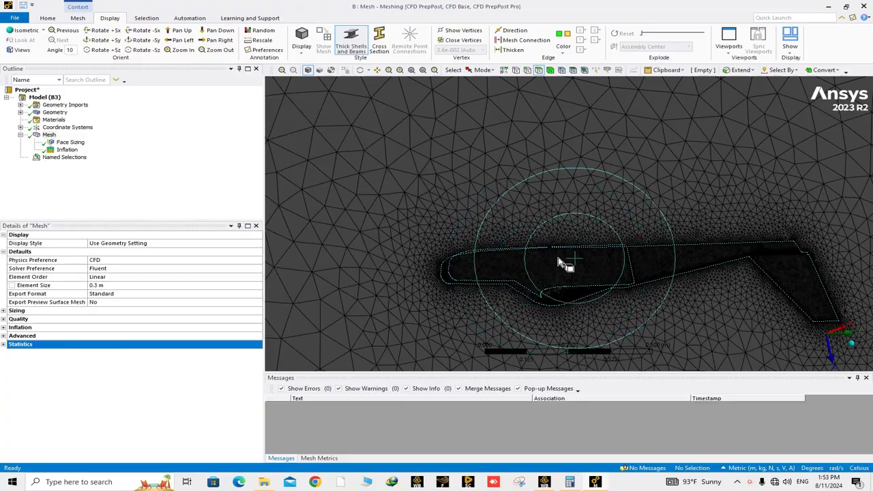
right_click_drag(516, 218, 590, 311)
middle_click_drag(583, 269, 487, 247)
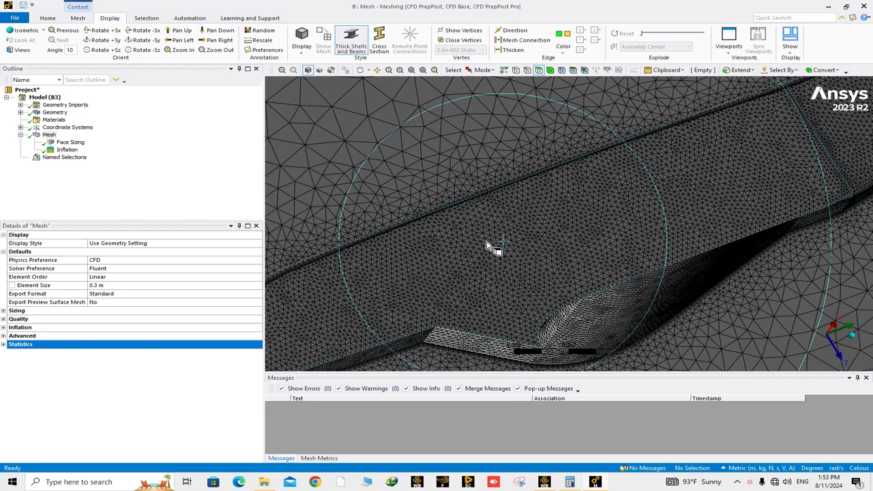
scroll(488, 244, "down", 5)
scroll(488, 240, "down", 3)
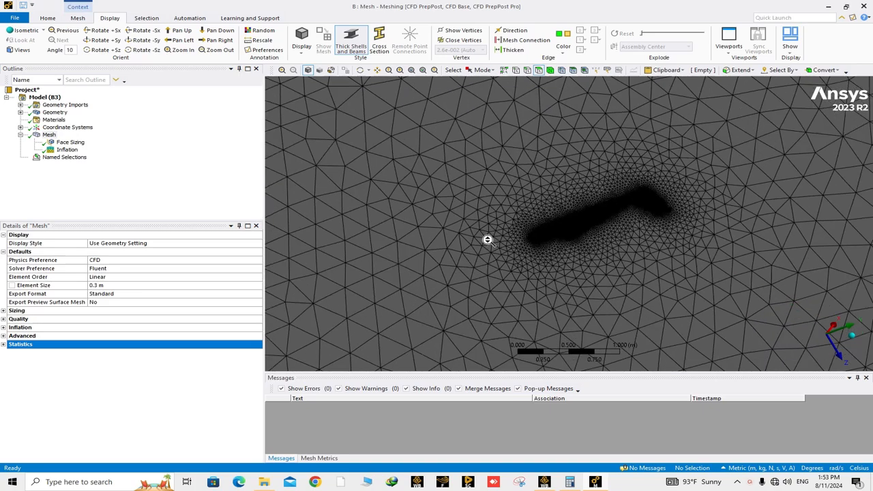
middle_click_drag(668, 187, 597, 234)
right_click_drag(596, 234, 598, 235)
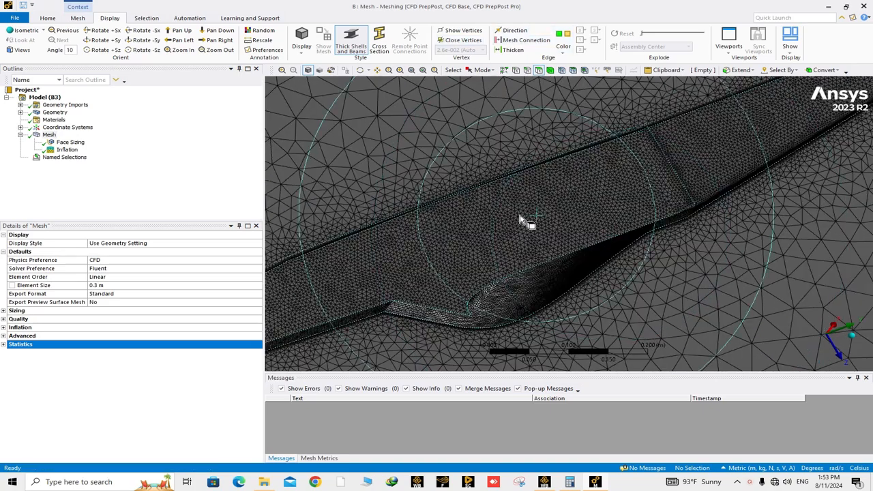
right_click_drag(428, 180, 474, 205)
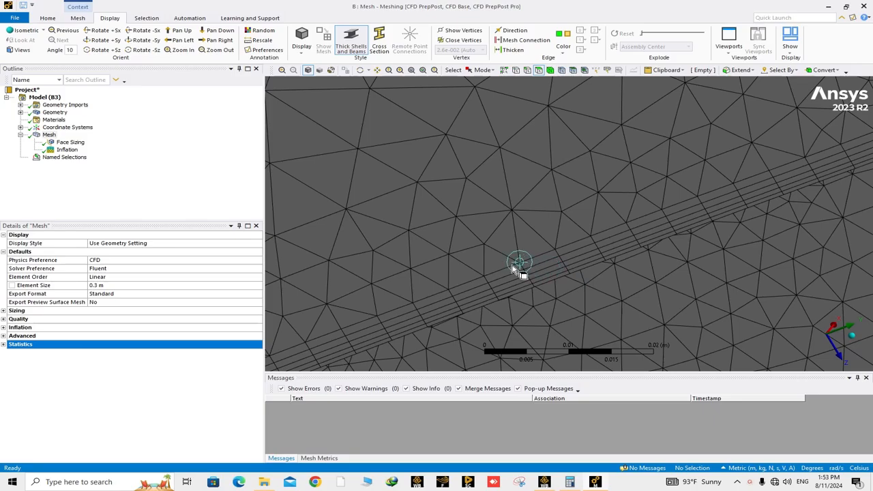
scroll(569, 278, "down", 15)
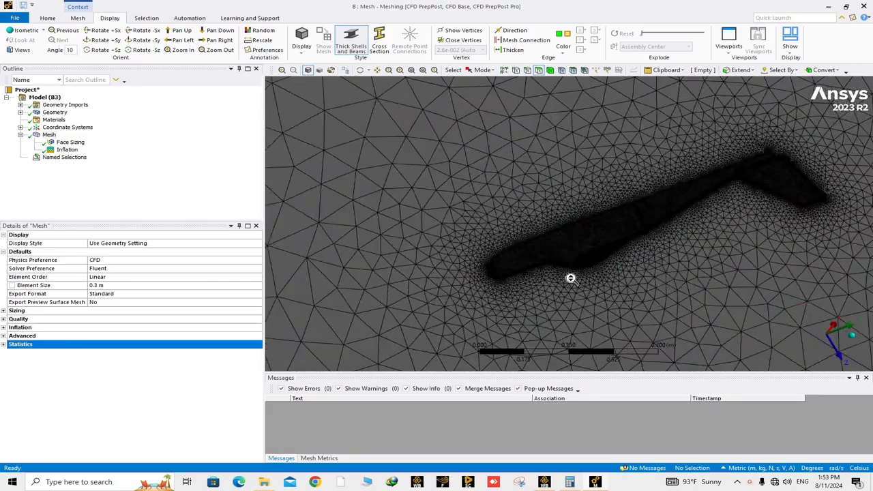
scroll(570, 278, "down", 10)
middle_click_drag(650, 267, 700, 200)
middle_click_drag(583, 141, 583, 266, "ctrl")
scroll(629, 259, "up", 5)
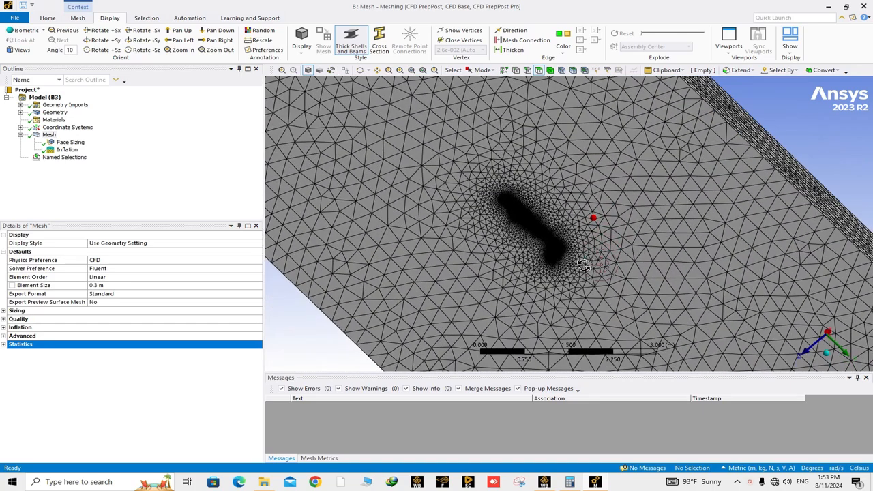
Step: Update the mesh with the face sizing and inflation controls in place
right_click(53, 136)
left_click(79, 154)
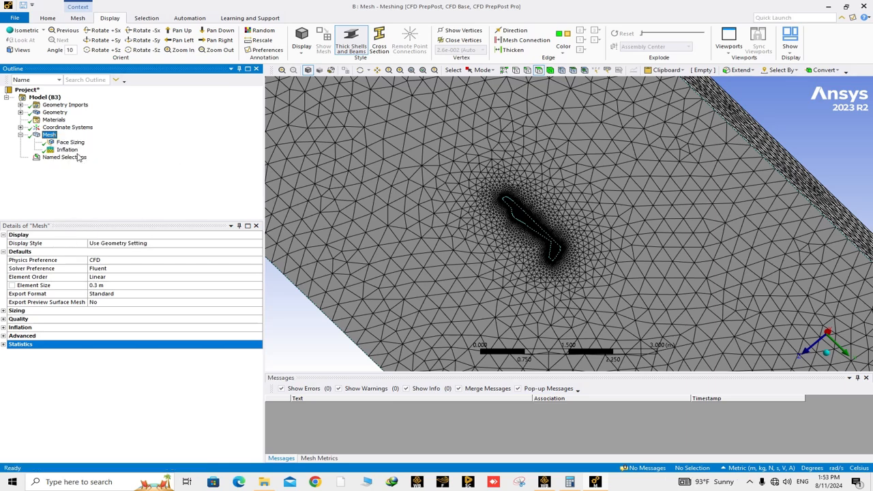